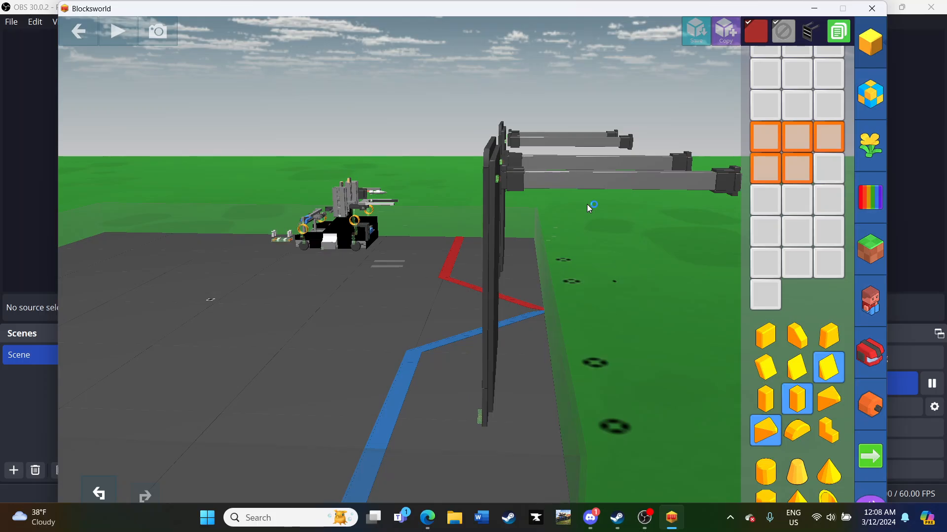
- Place a small red block from the black-and-orange cube set on the open grey floor beside the robot
drag(587, 204, 590, 260)
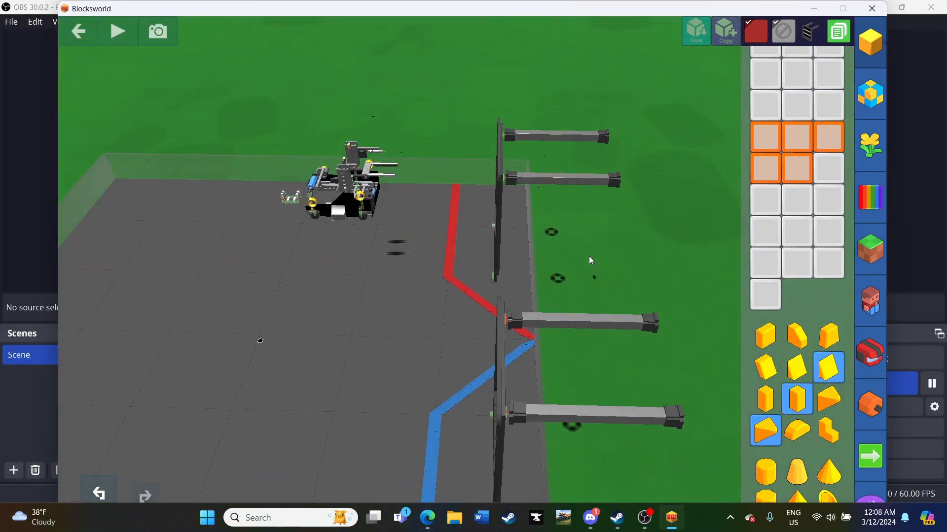
scroll(833, 222, down, 10)
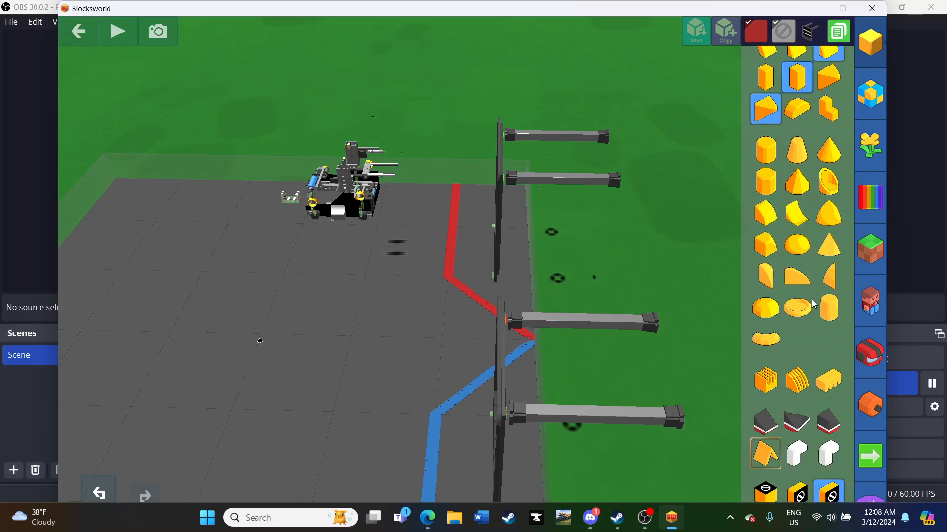
scroll(798, 308, down, 2)
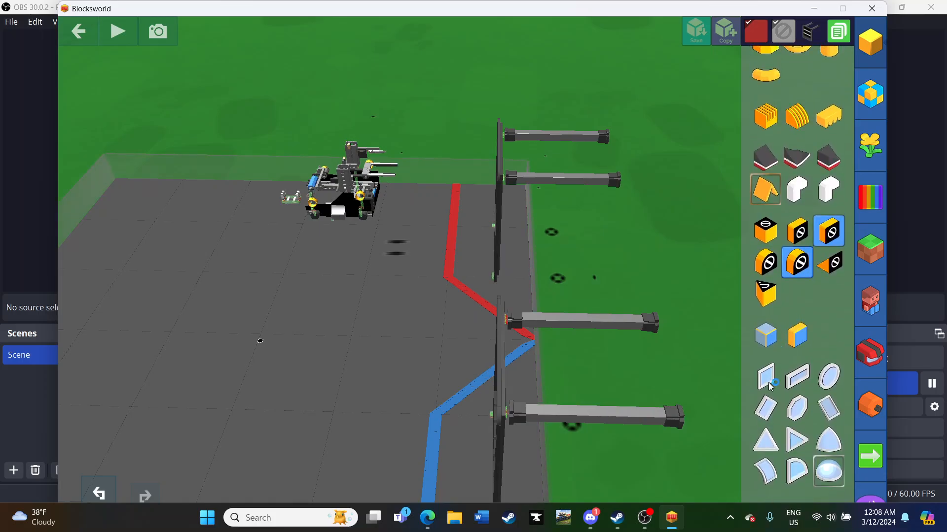
drag(799, 235, 329, 277)
drag(380, 153, 349, 150)
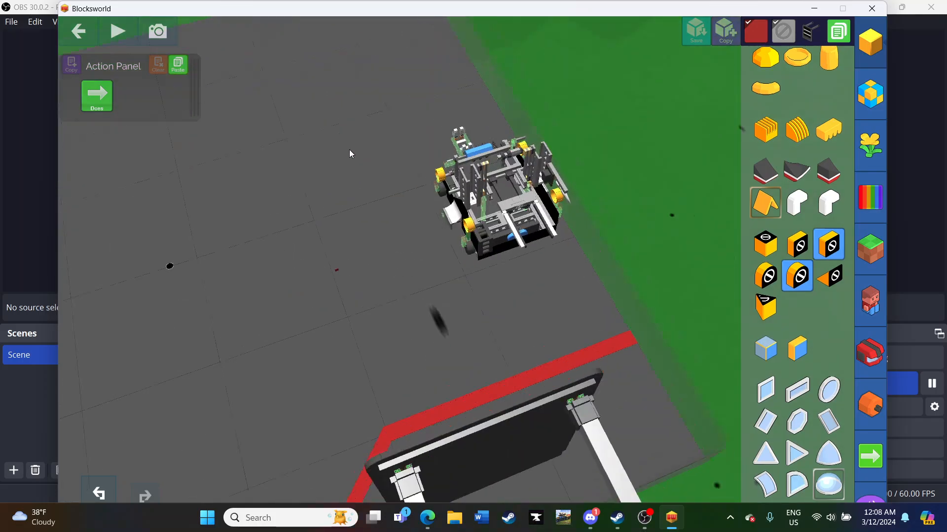
scroll(349, 149, up, 5)
drag(352, 272, 353, 244)
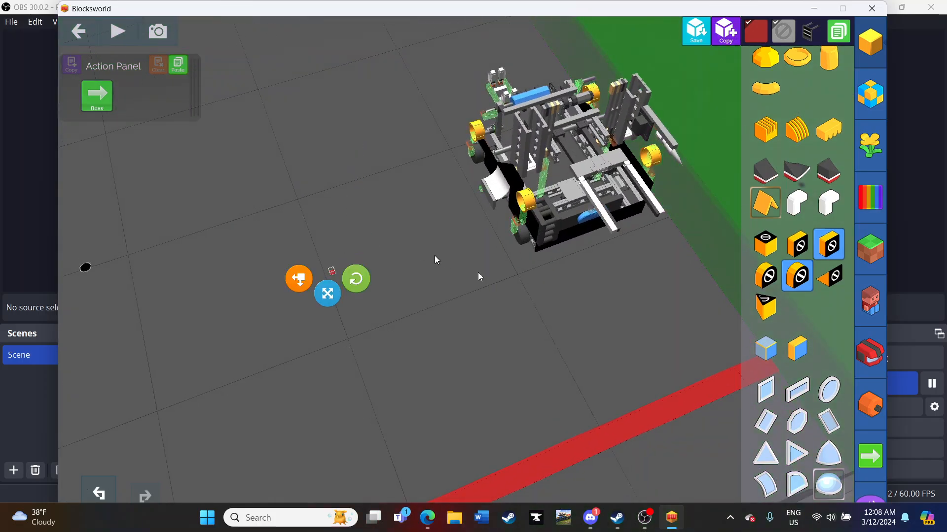
drag(476, 271, 575, 297)
scroll(575, 297, up, 5)
drag(377, 297, 370, 292)
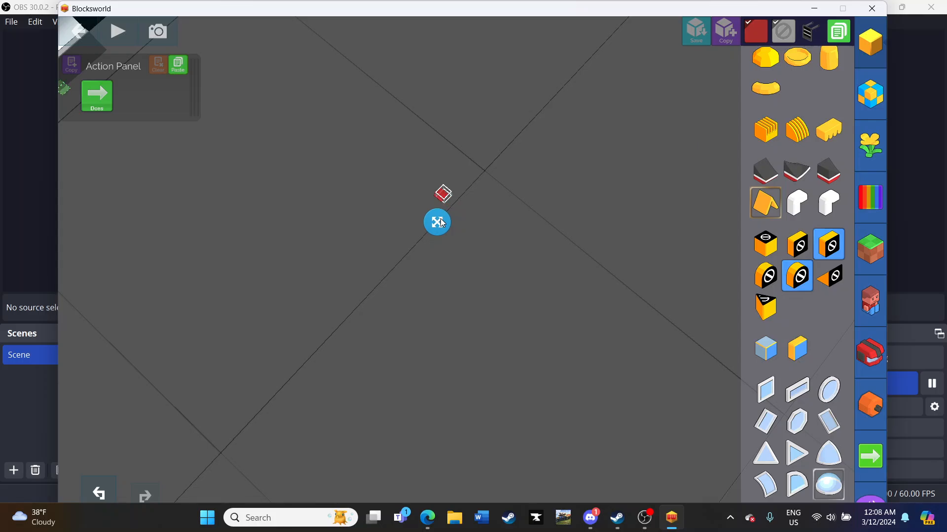
- Stretch the small red block into a long, flat strip along the field's floor grid lines
click(437, 222)
drag(409, 206, 195, 469)
drag(402, 419, 398, 390)
drag(250, 441, 297, 405)
drag(616, 360, 474, 377)
scroll(508, 370, down, 5)
- Copy the red strip as a reusable model and paste the Phantom action onto the original strip
click(729, 32)
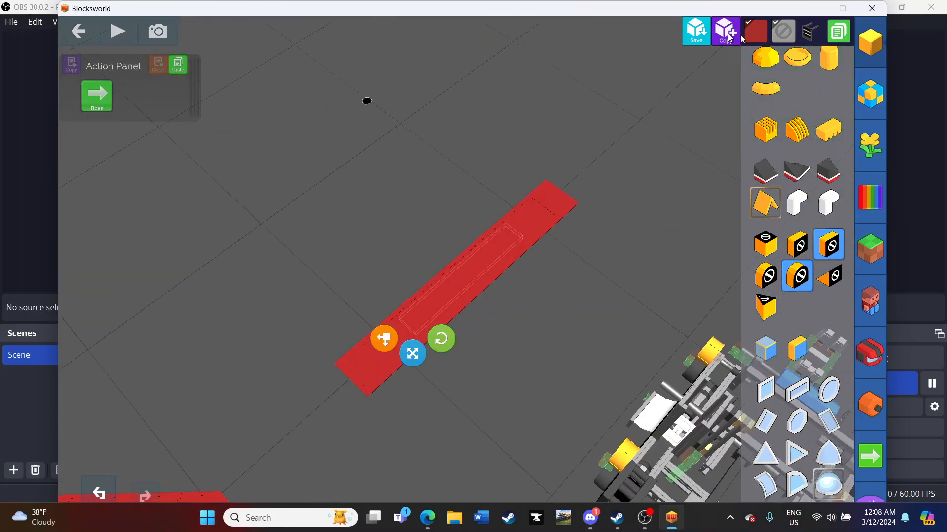
drag(535, 367, 459, 326)
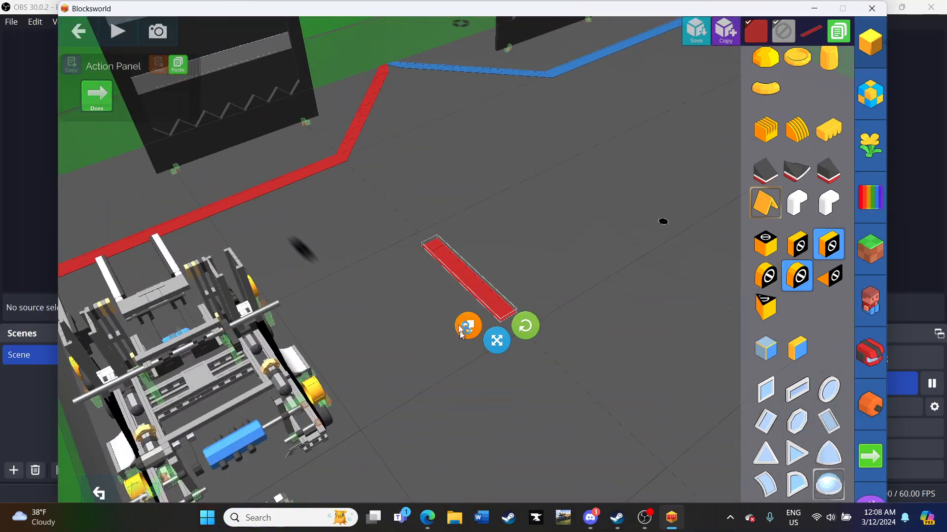
click(177, 75)
drag(558, 187, 540, 226)
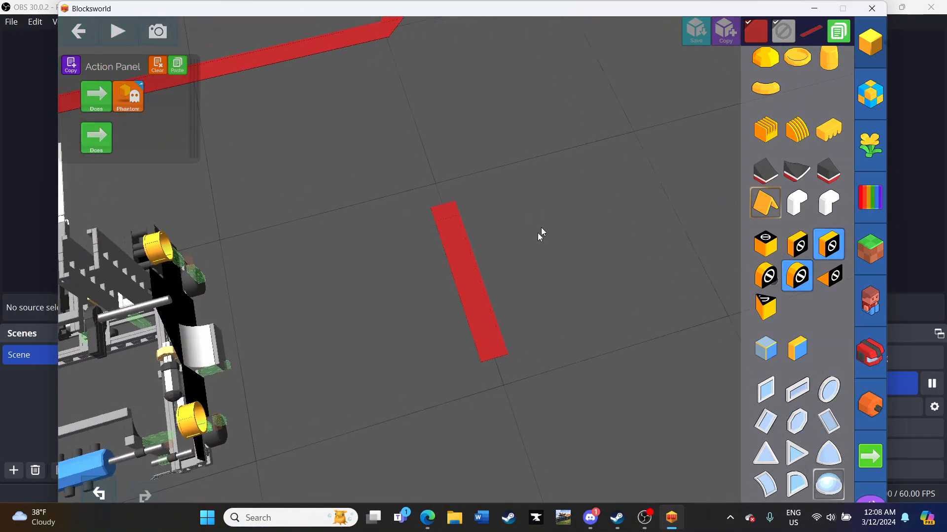
- Add a second copy of the red strip, rotate it a quarter turn and position it at one end of the first strip
drag(813, 34, 368, 203)
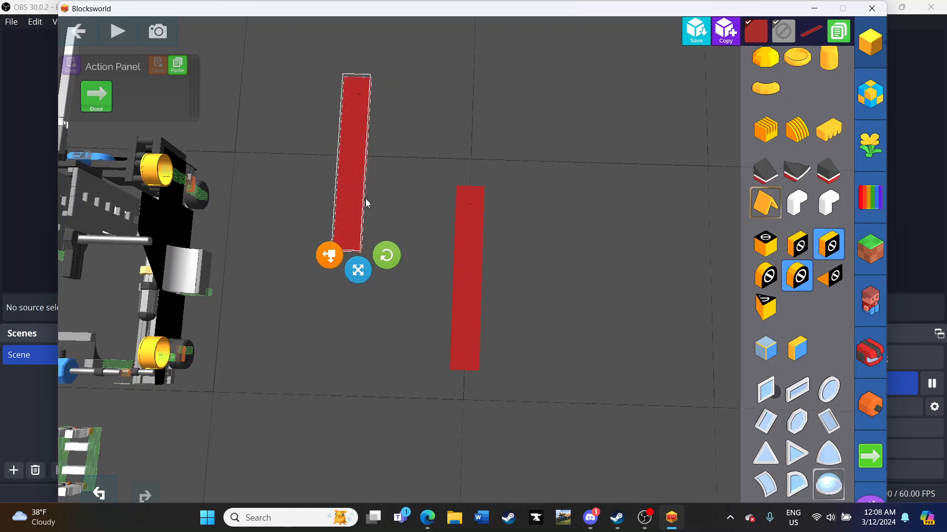
drag(386, 258, 448, 247)
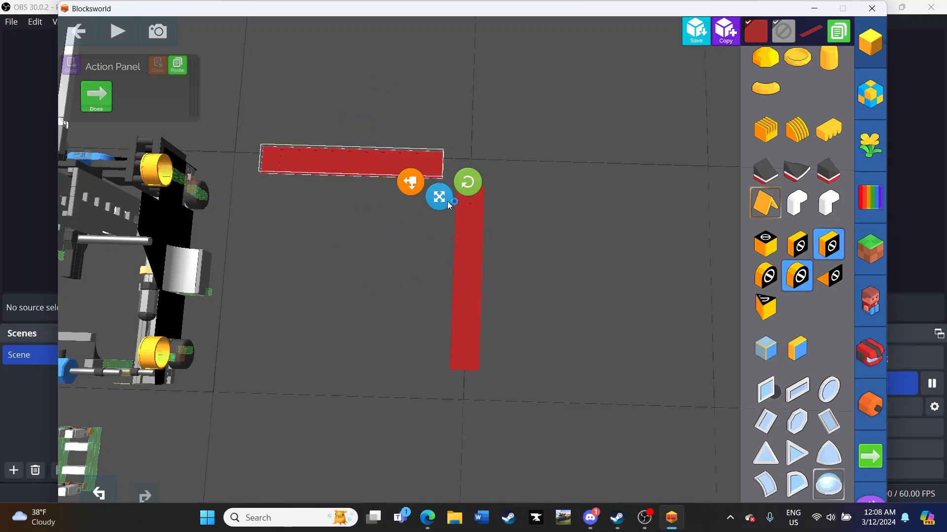
drag(446, 204, 445, 197)
drag(603, 160, 632, 177)
scroll(632, 177, down, 3)
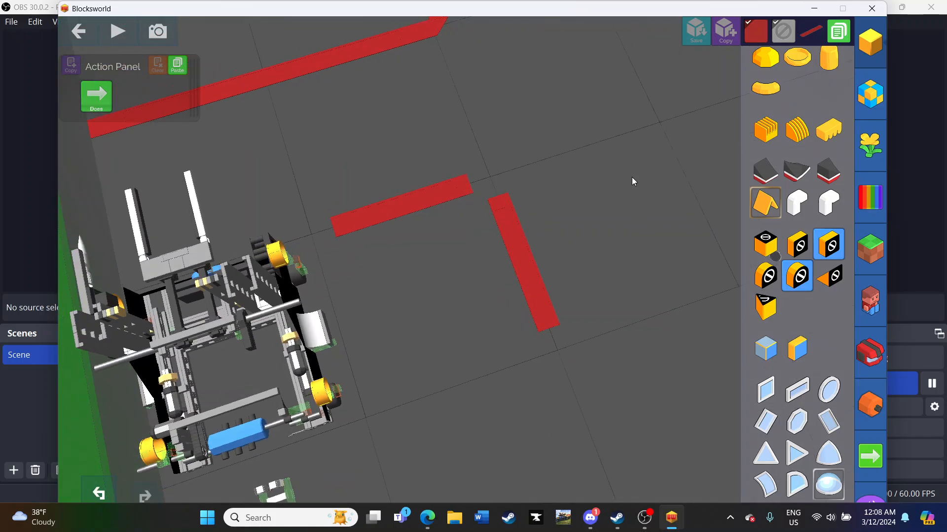
- Copy the rotated strip and place it parallel at the first strip's other end to outline a three-sided red zone
click(725, 34)
drag(816, 29, 462, 384)
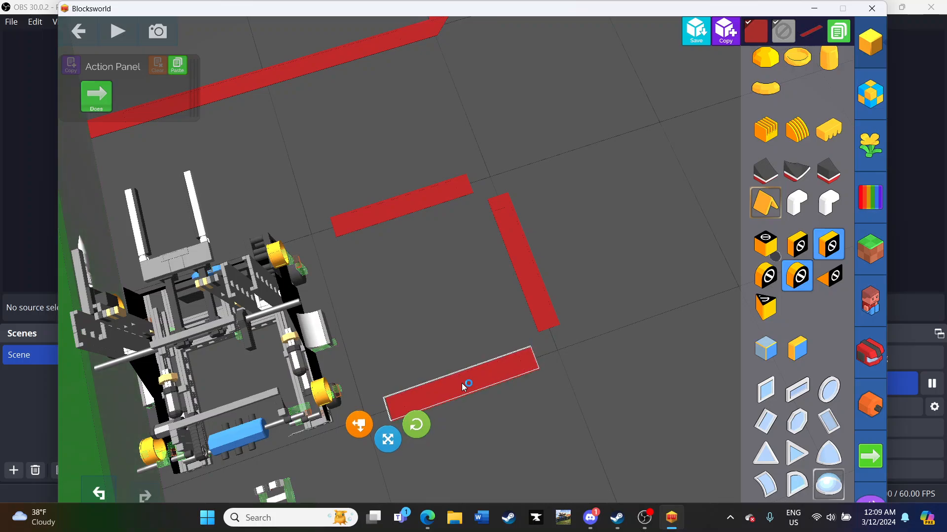
drag(598, 295, 594, 268)
scroll(608, 300, up, 3)
- Paste the Phantom action onto the two parallel red strips and check the first strip's actions
click(553, 314)
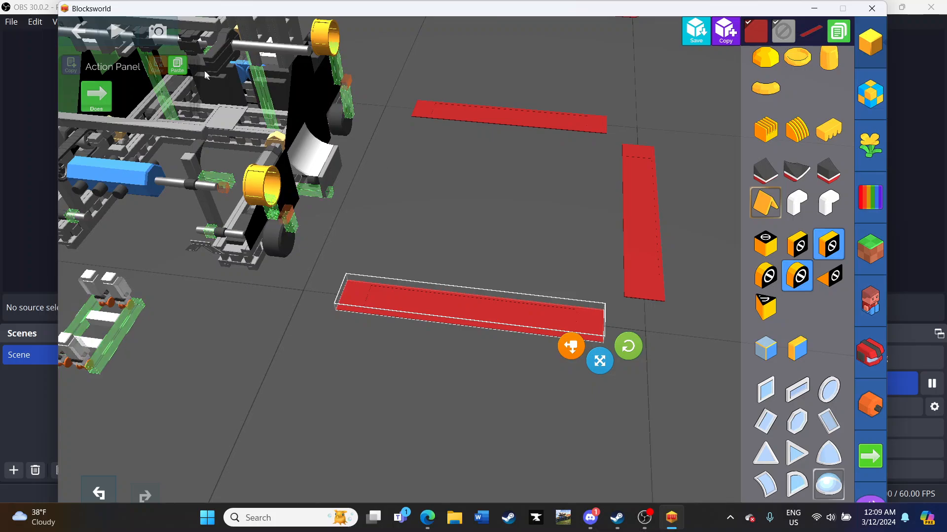
click(439, 114)
click(439, 116)
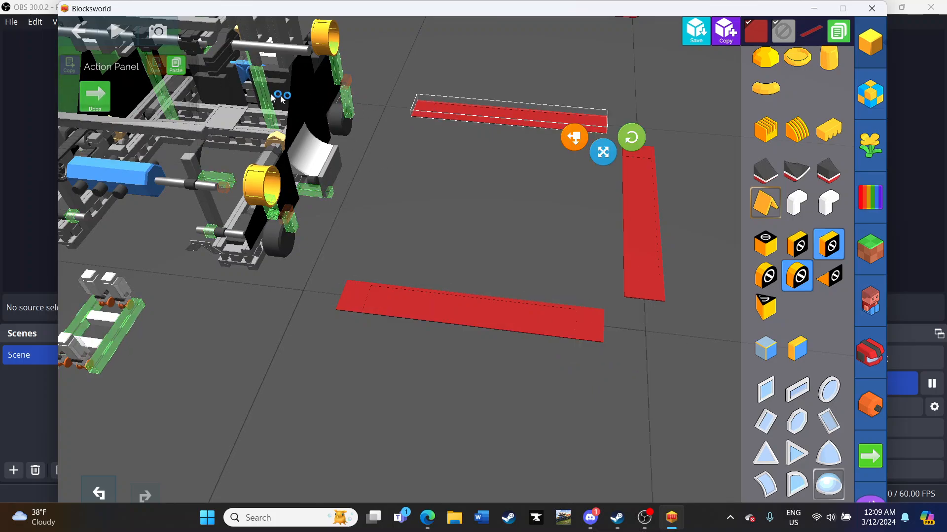
click(629, 196)
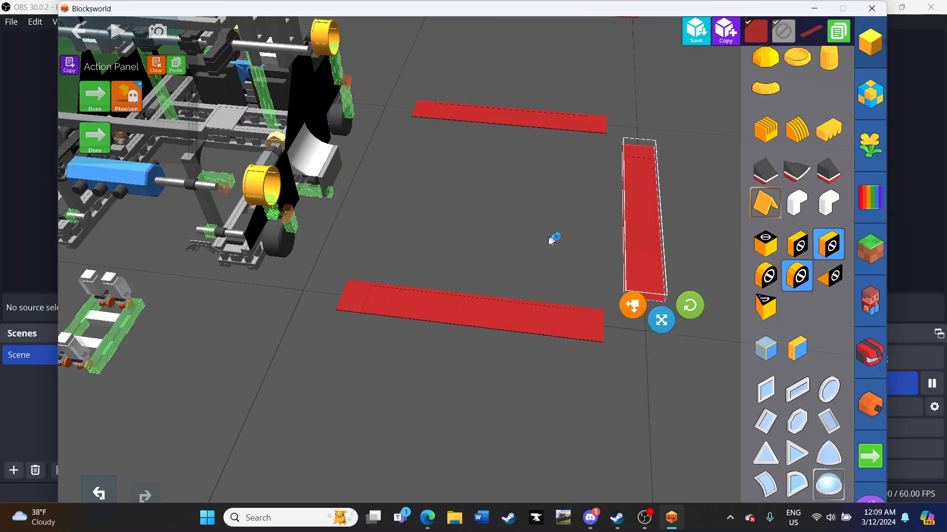
- Check the straight blue line's actions and start pasting the Phantom action at the blue line's bend
scroll(552, 236, down, 5)
drag(552, 236, 433, 220)
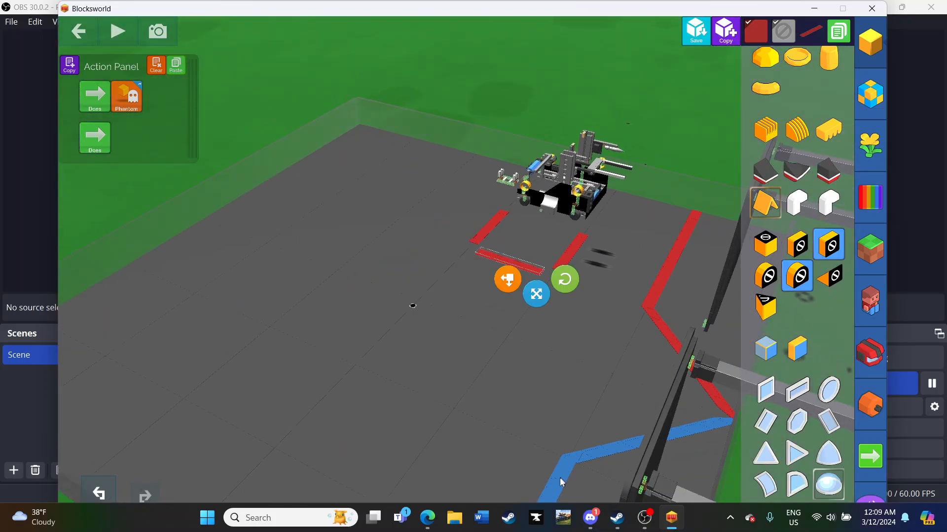
click(560, 478)
drag(498, 372, 495, 425)
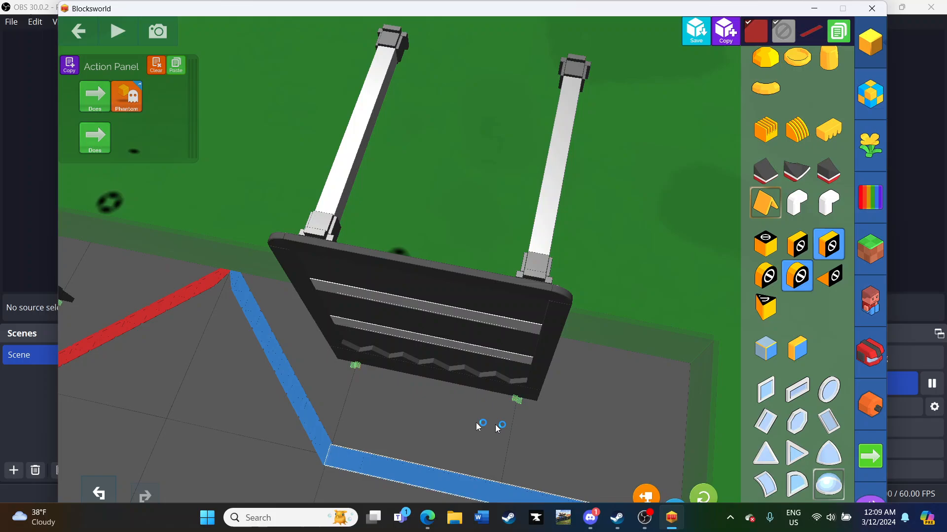
click(314, 410)
scroll(354, 440, up, 5)
drag(354, 440, 385, 419)
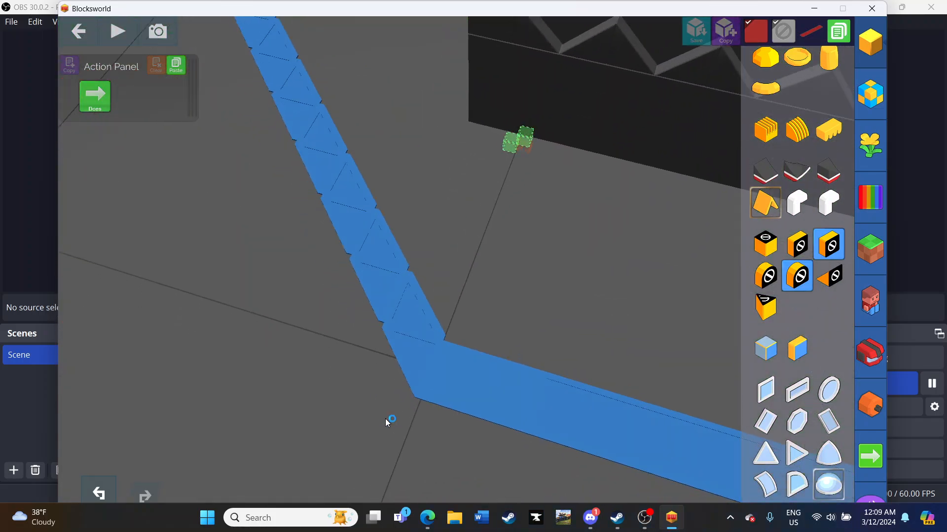
click(177, 66)
- Paste the Phantom action onto the blue diagonal's blocks nearest the bend, one after another
click(416, 300)
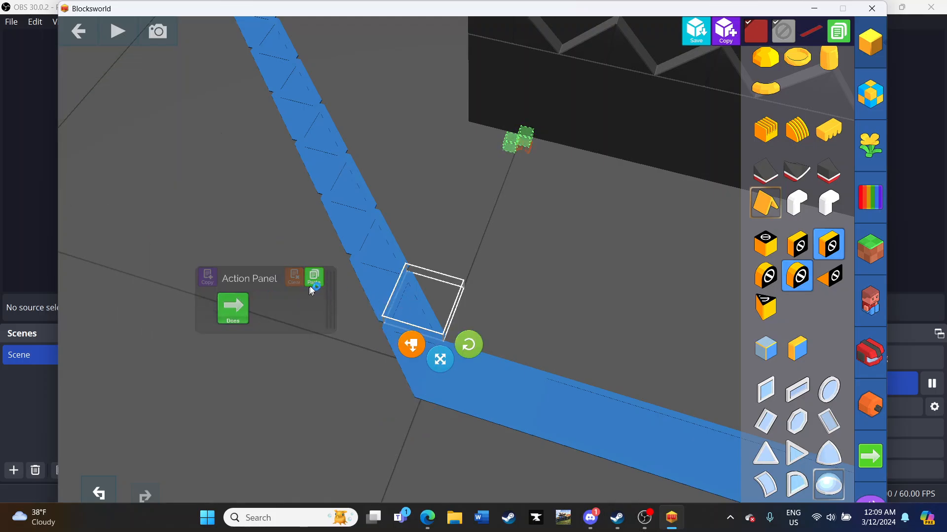
click(375, 281)
click(359, 231)
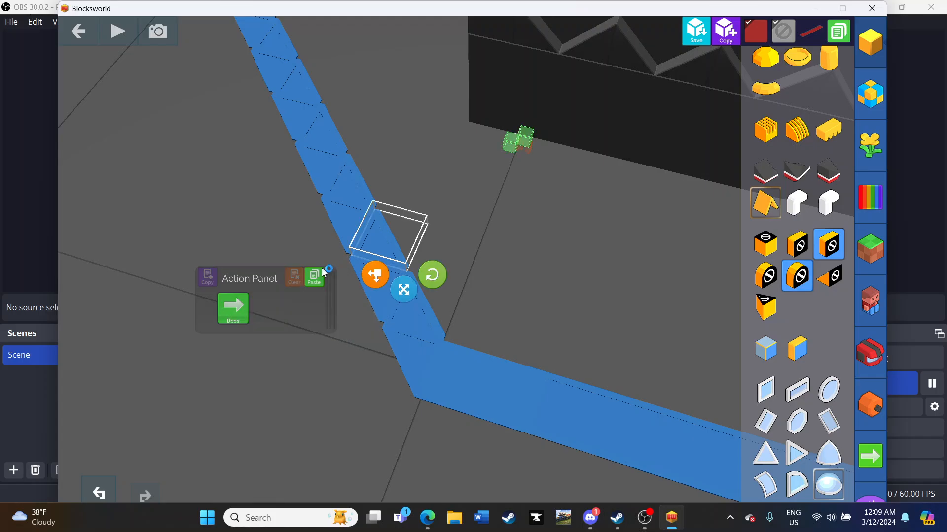
click(354, 202)
click(352, 196)
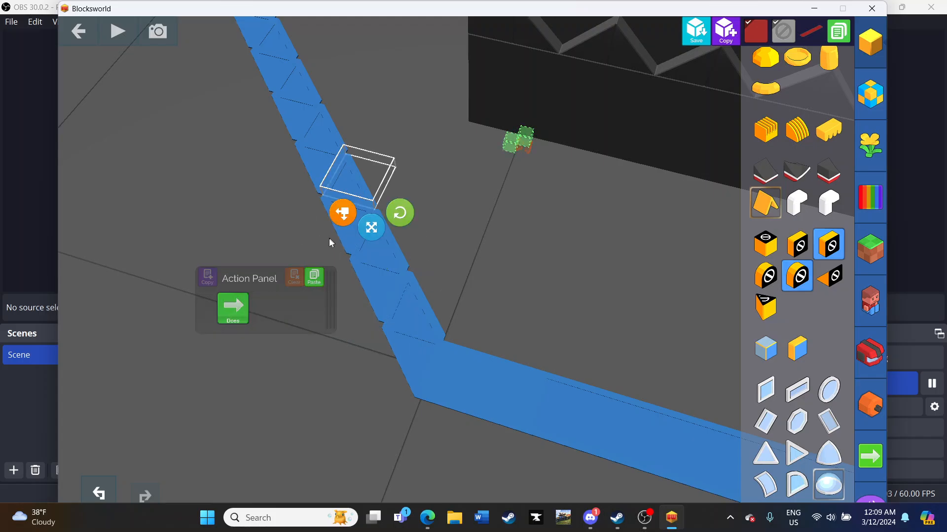
click(320, 277)
- Paste the Phantom action onto the blocks in the middle of the blue diagonal line
drag(471, 230, 447, 179)
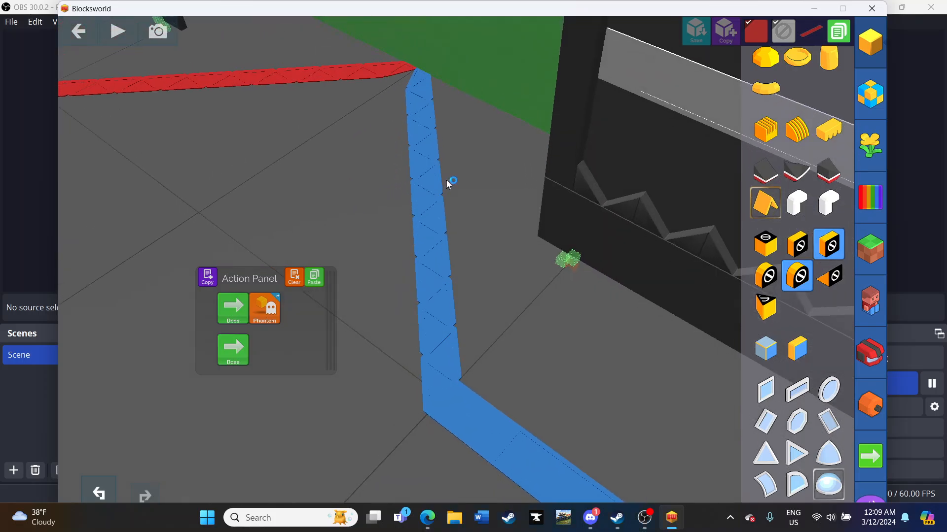
click(433, 244)
click(427, 238)
click(317, 276)
click(426, 221)
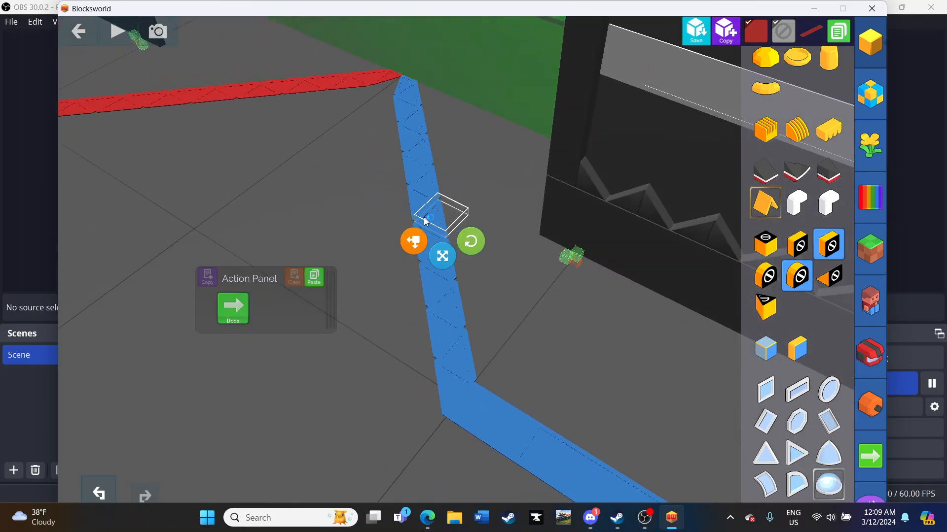
click(320, 277)
click(410, 200)
click(317, 277)
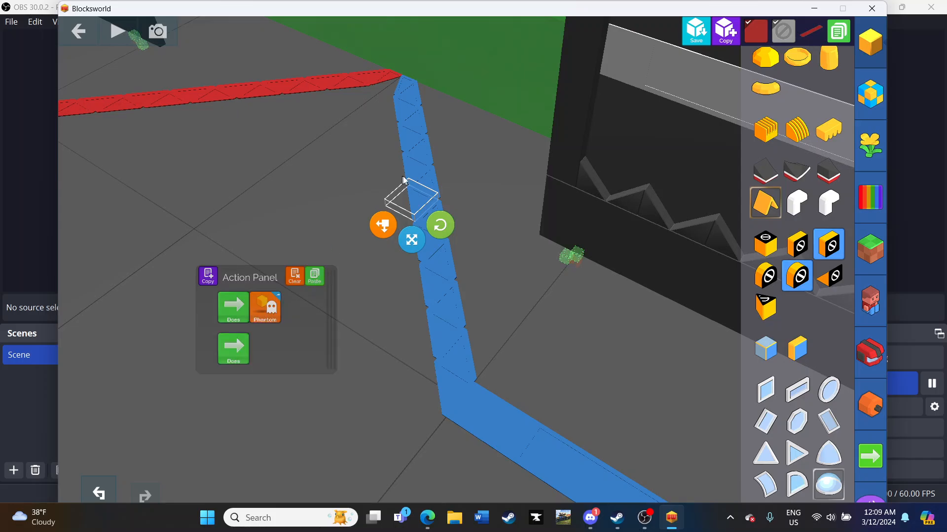
- Continue pasting the Phantom action onto the blue diagonal's blocks beyond its middle, towards the red line
click(436, 184)
click(318, 277)
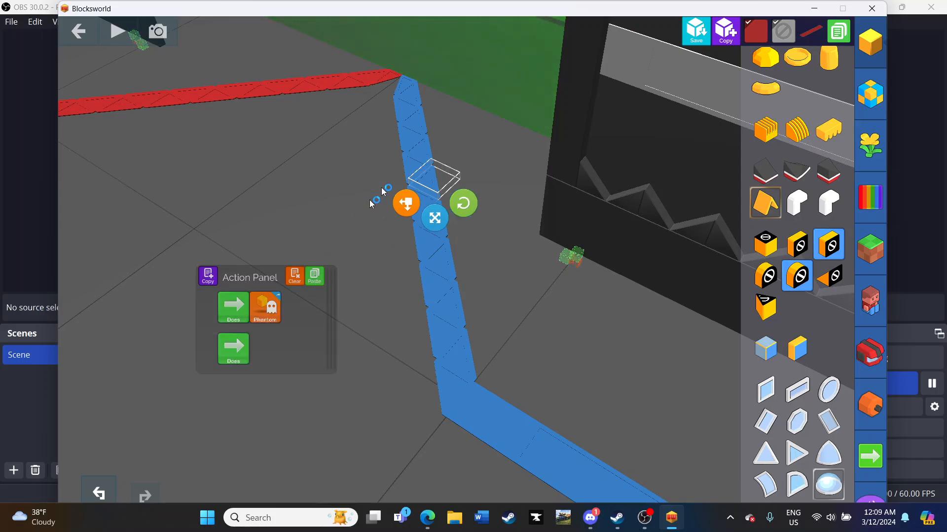
click(416, 166)
click(316, 277)
click(420, 156)
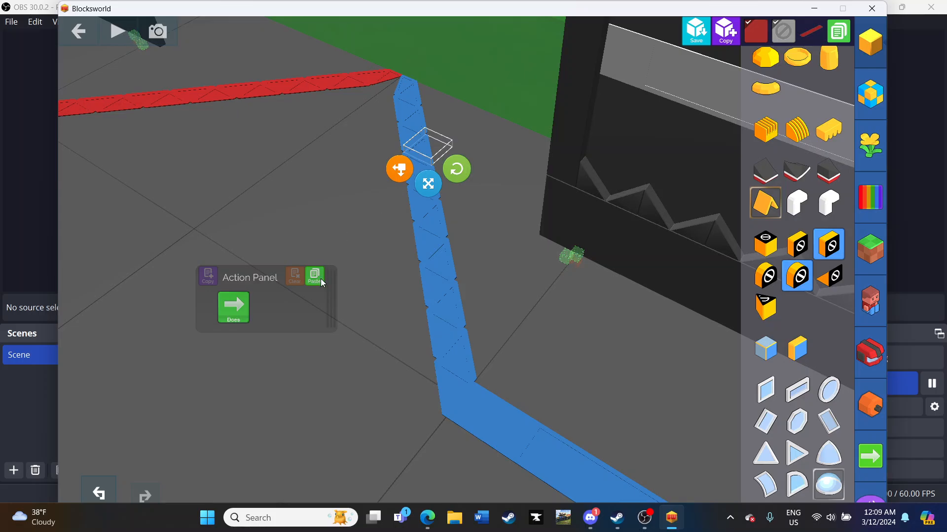
click(323, 283)
click(410, 148)
click(318, 284)
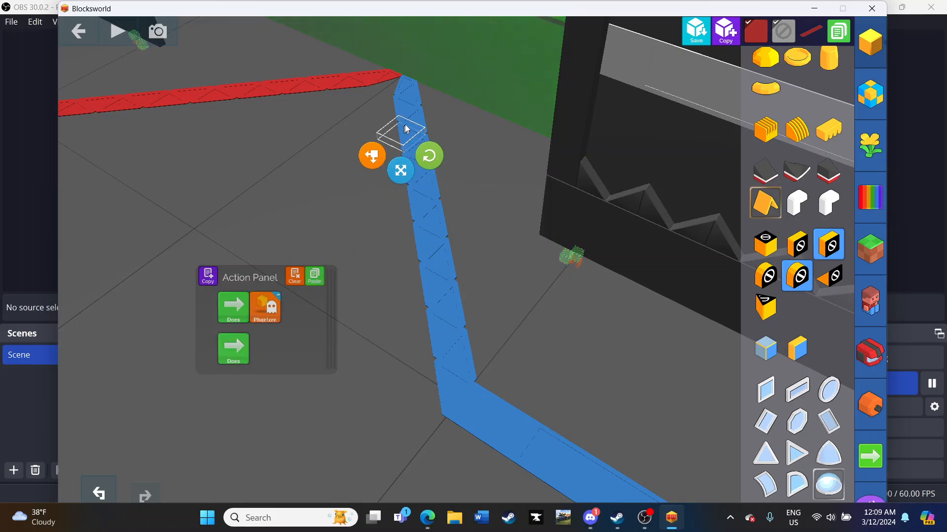
- Paste the Phantom action onto the last blue diagonal blocks, up to the tip where the blue and red lines meet
click(402, 166)
click(323, 277)
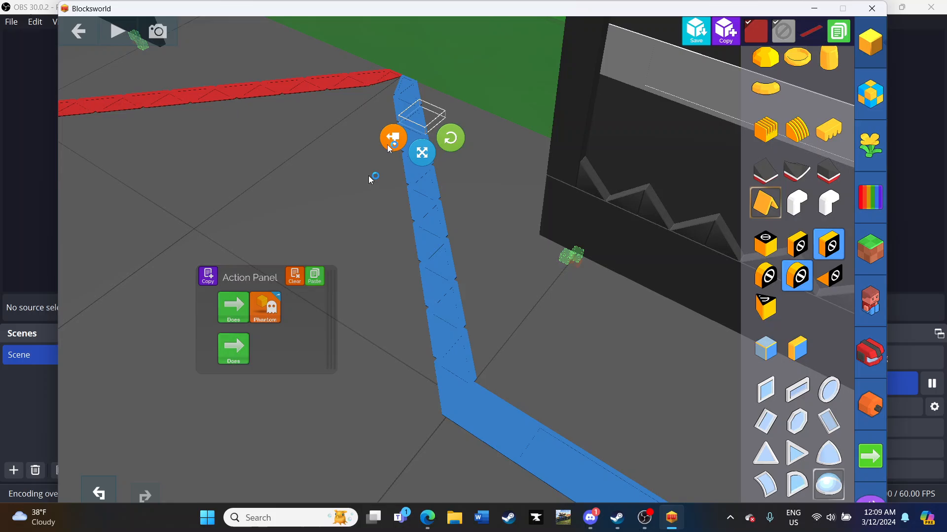
click(401, 112)
click(319, 279)
click(412, 99)
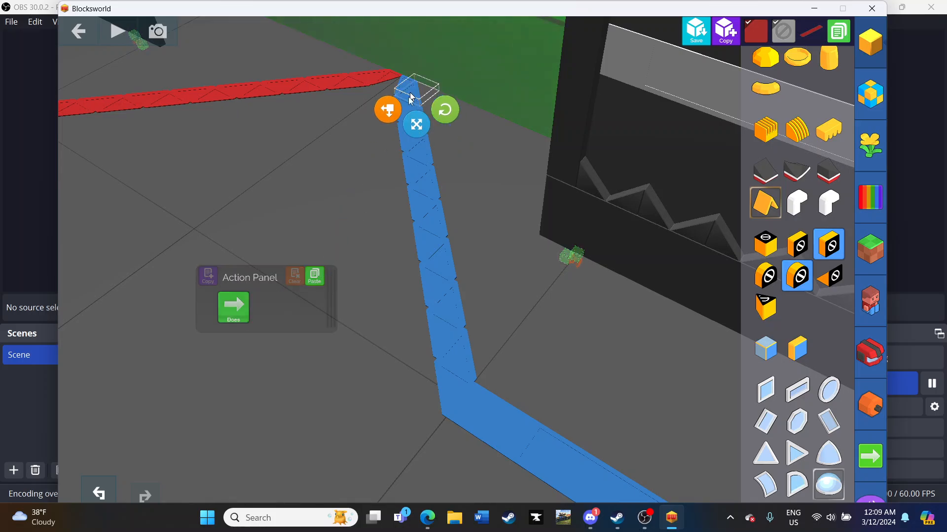
click(316, 277)
click(401, 83)
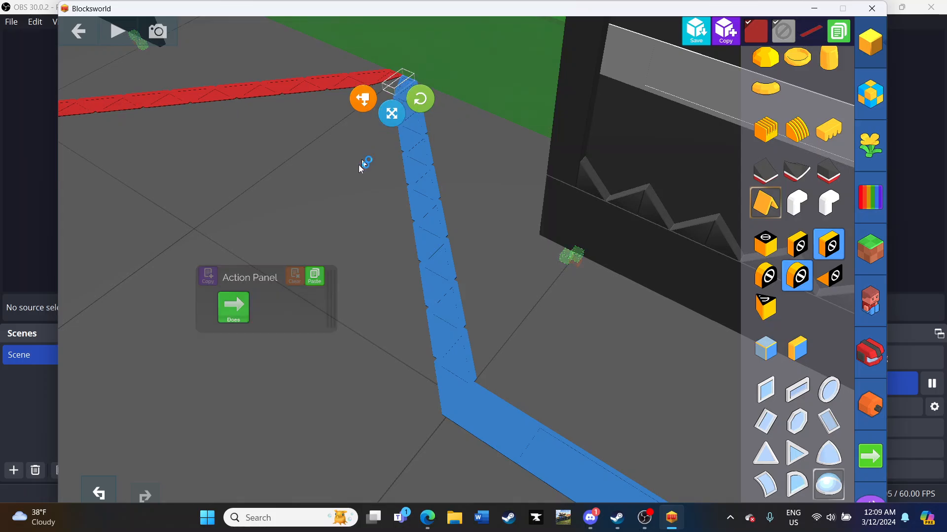
click(318, 276)
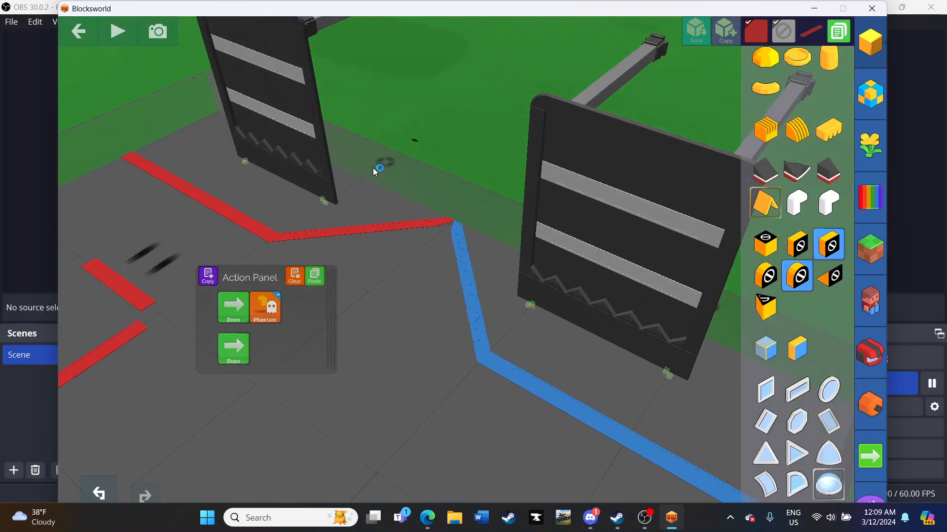
- Run the world and inspect the robot beside the three-sided red zone from above
drag(491, 134, 286, 127)
click(501, 136)
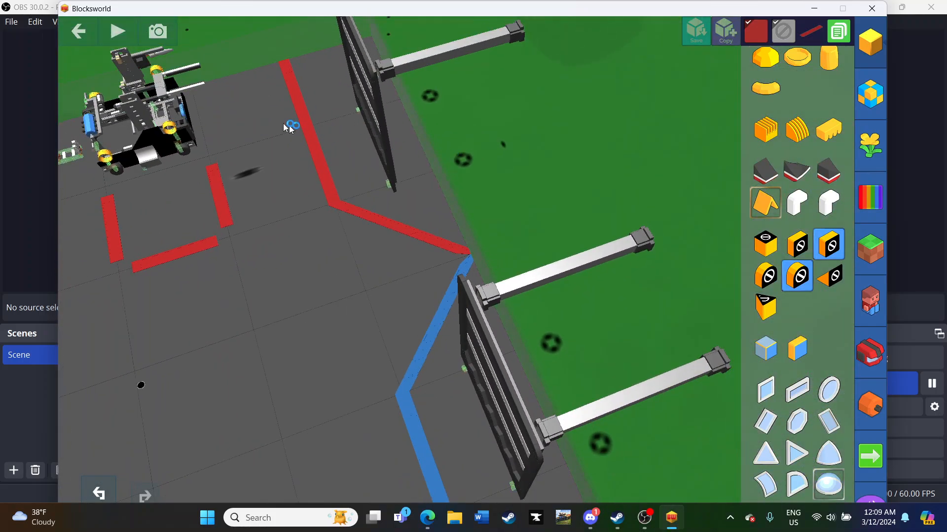
click(117, 34)
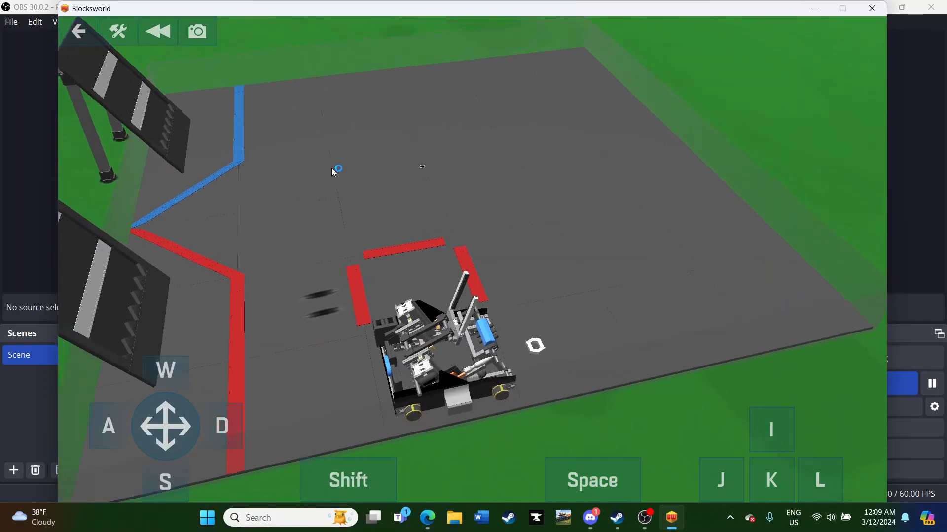
drag(247, 161, 339, 190)
scroll(349, 180, down, 3)
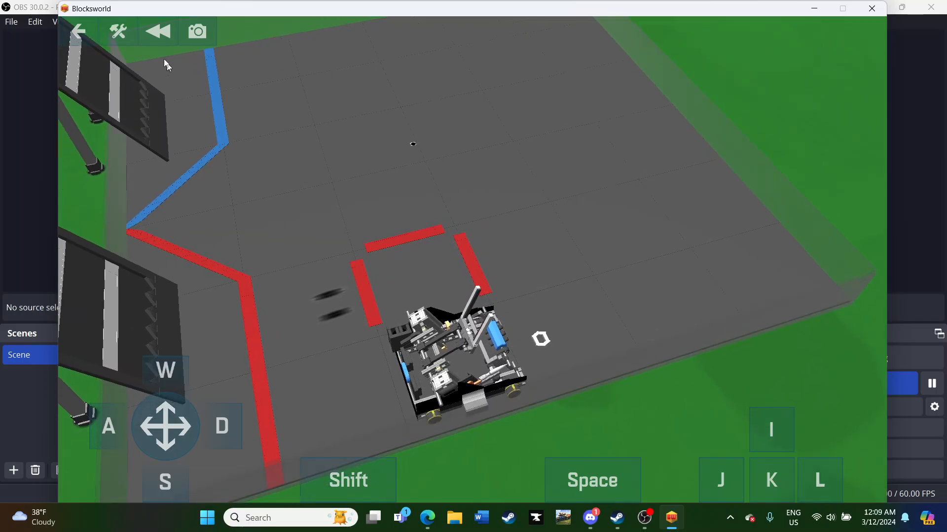
- Stop the running world, choose dark blue as the block colour, and place a small block on the floor beside the blue line
click(124, 38)
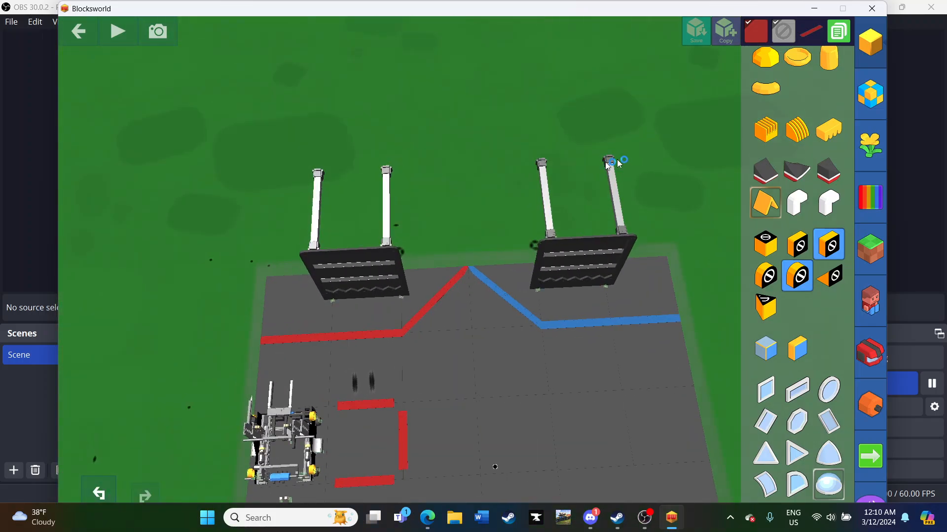
click(870, 197)
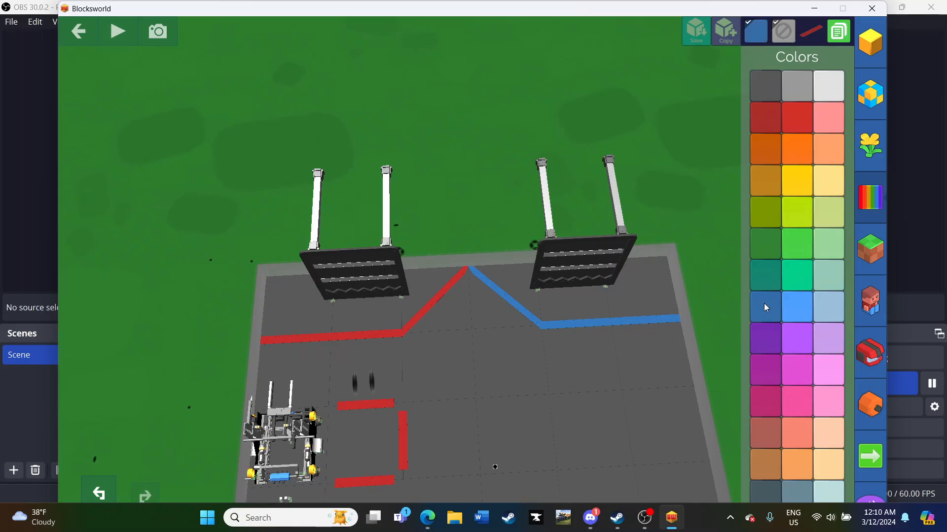
click(859, 51)
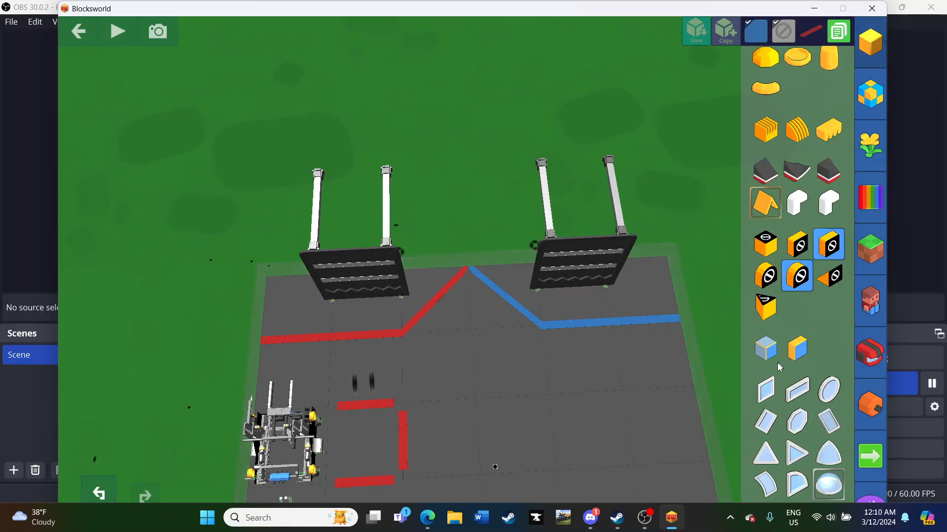
drag(767, 386, 600, 390)
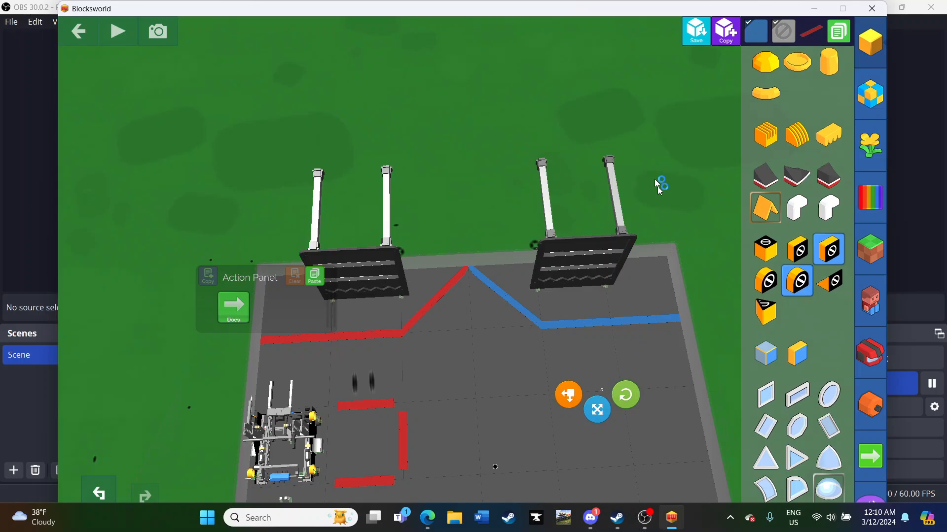
- Rotate the small blue block to match the floor grid and move it beside the nearby grid crossing
scroll(660, 186, up, 5)
drag(660, 187, 705, 246)
drag(561, 353, 555, 306)
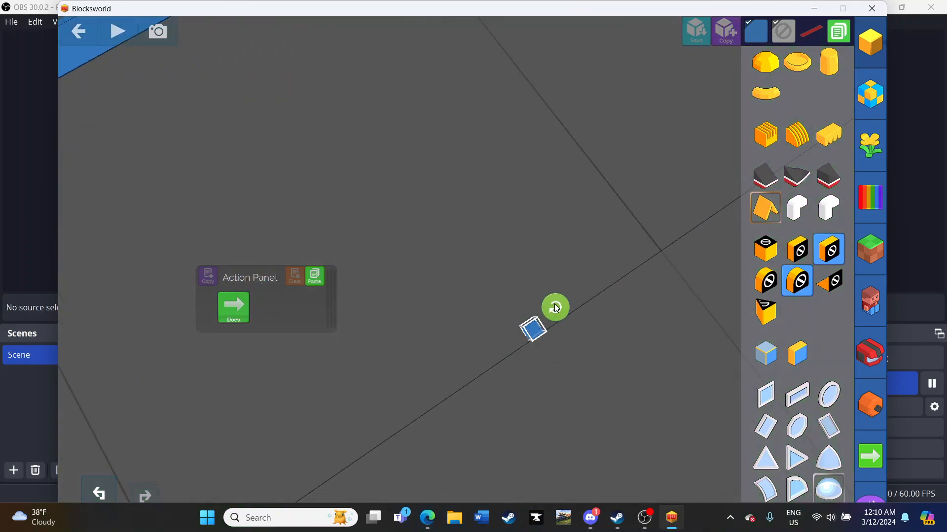
scroll(658, 195, up, 3)
drag(494, 337, 653, 243)
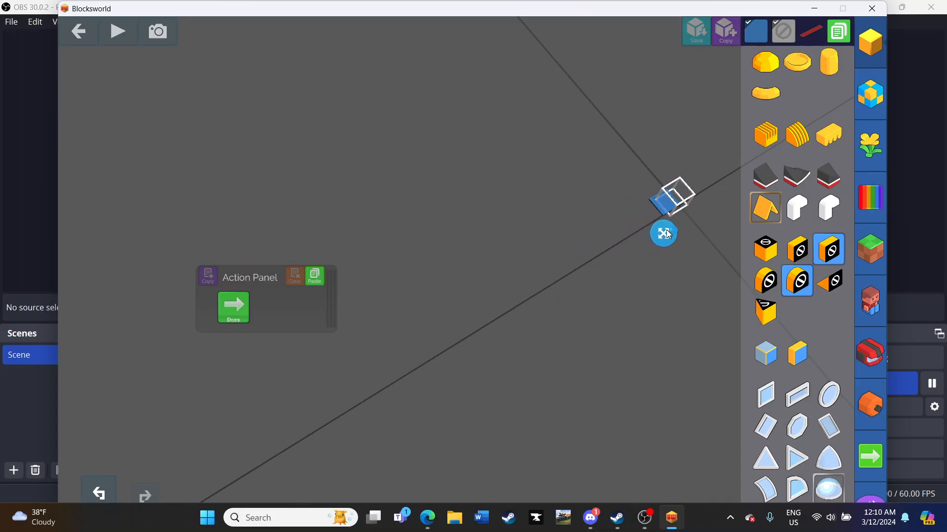
drag(638, 248, 584, 272)
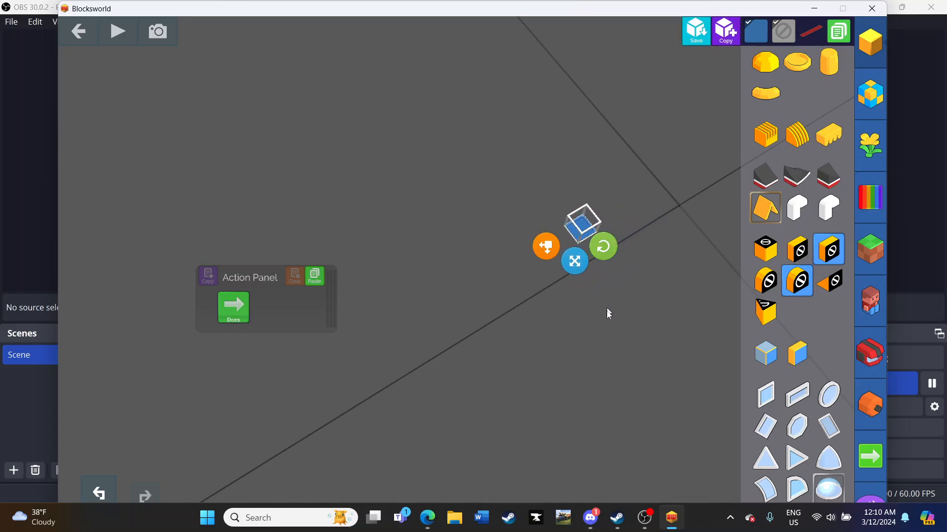
- Stretch the blue block into a strip about one floor tile long and align it along the grid line facing the blue line
scroll(605, 318, down, 5)
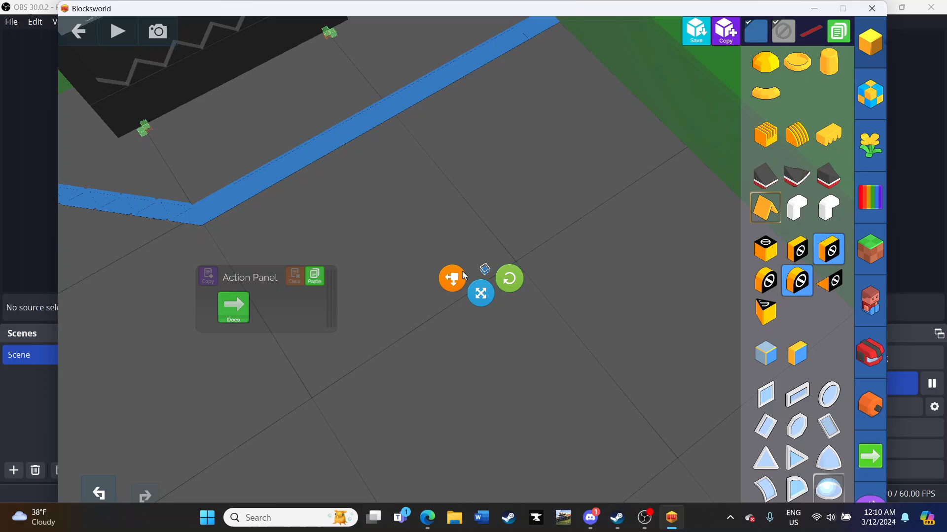
drag(465, 276, 441, 297)
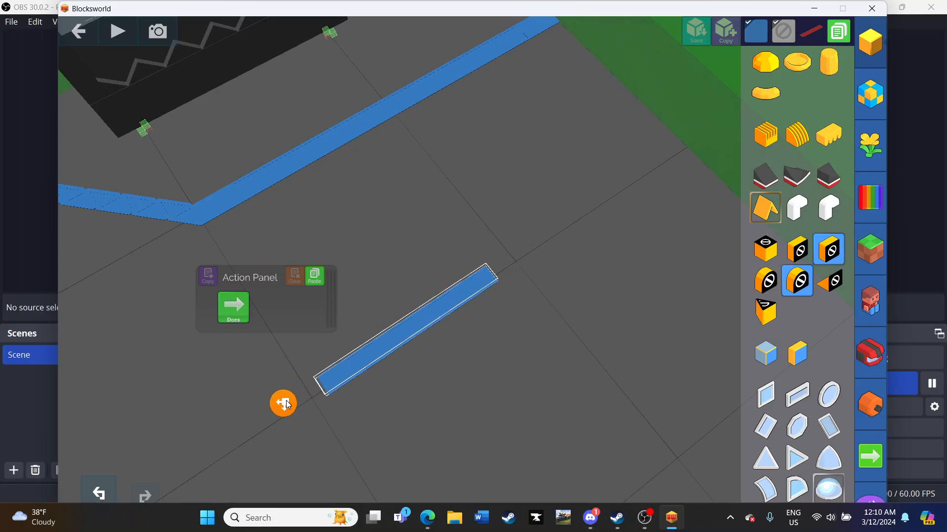
drag(280, 411, 281, 412)
drag(496, 375, 514, 366)
click(355, 417)
drag(321, 440, 345, 408)
drag(430, 393, 341, 414)
- Copy the blue strip, place the copy beside it, and give the strips the Phantom action
click(714, 33)
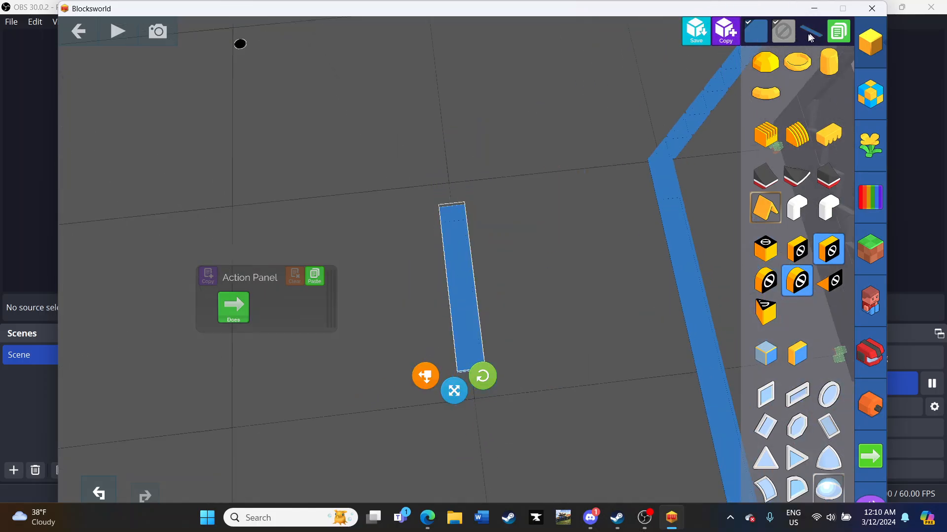
drag(465, 278, 339, 206)
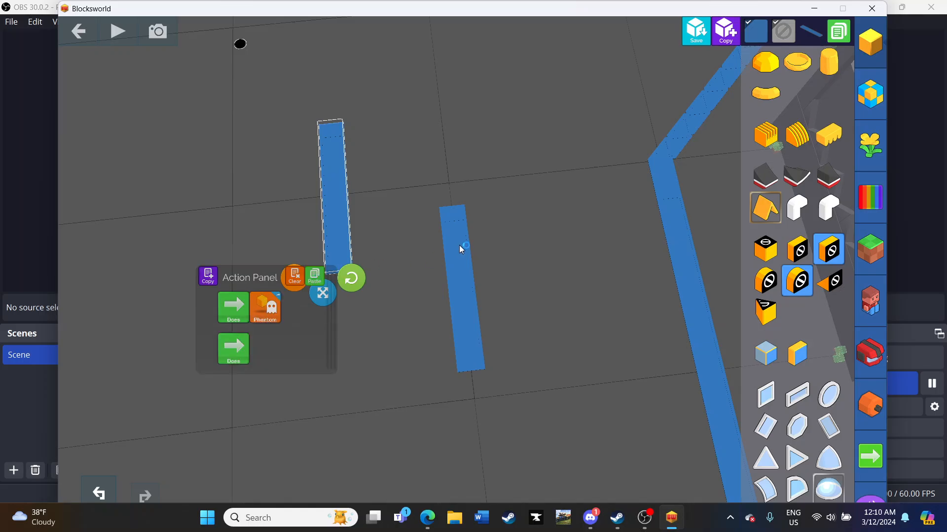
click(459, 246)
click(350, 212)
click(350, 212)
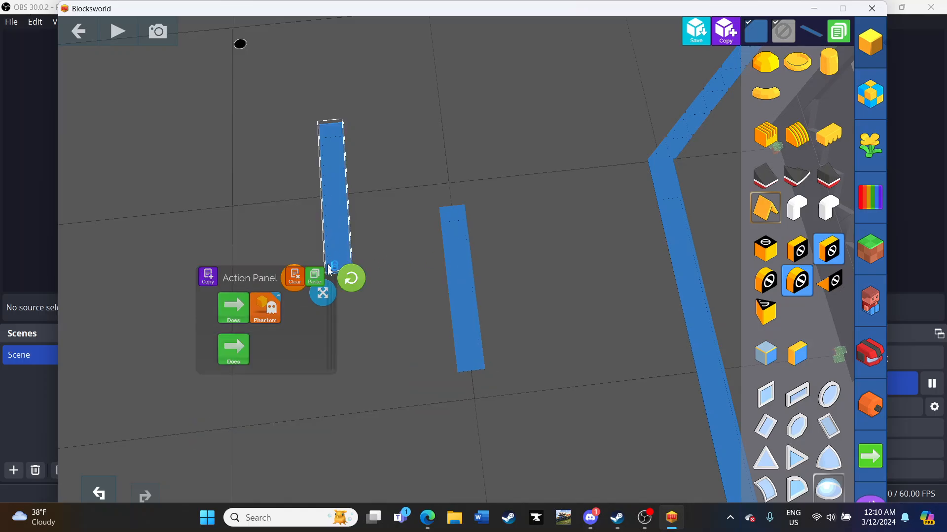
- Rotate the copied blue strip a quarter turn and align it with the grid line so both strips form a corner
drag(349, 278, 390, 266)
drag(574, 171, 604, 147)
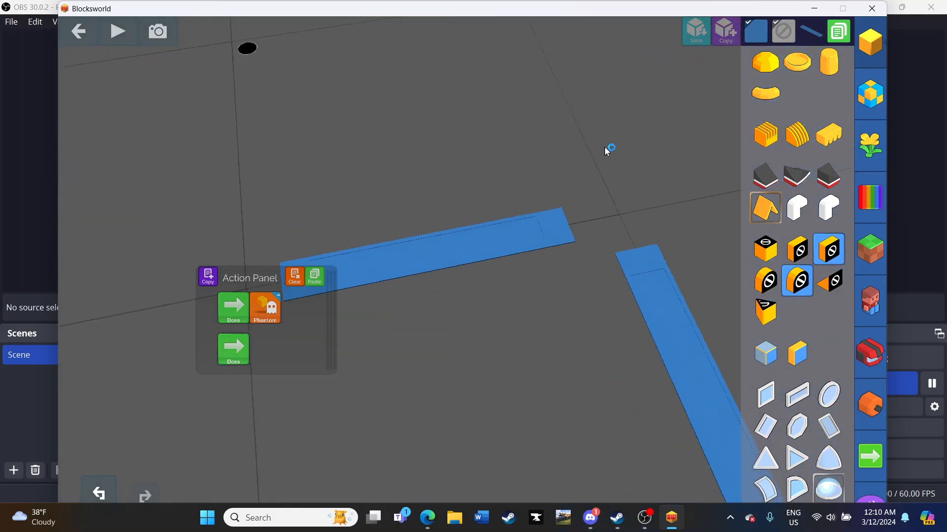
scroll(608, 145, down, 4)
mouse_move(355, 328)
mouse_down()
mouse_move(333, 329)
mouse_move(365, 321)
mouse_up()
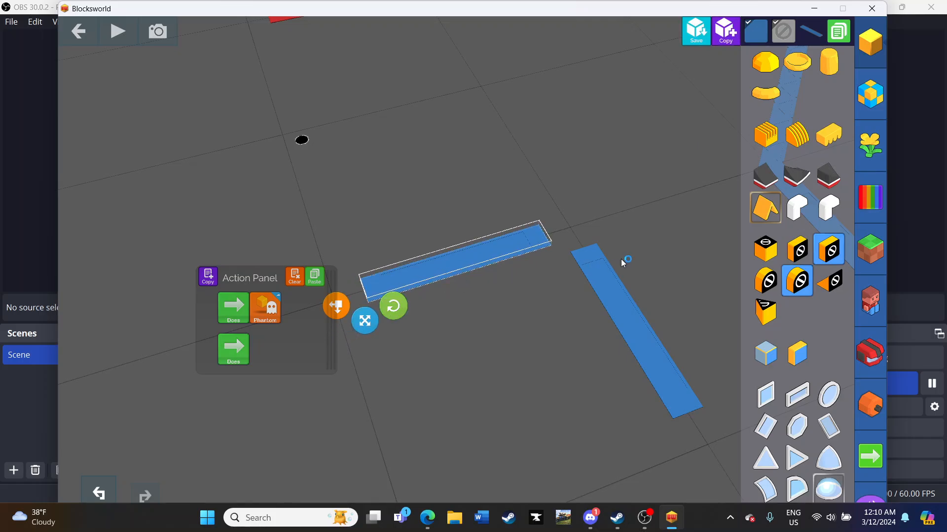
- Copy the first blue strip and place the copy parallel to it across the tile, completing a three-sided blue zone
click(611, 284)
drag(650, 227, 567, 240)
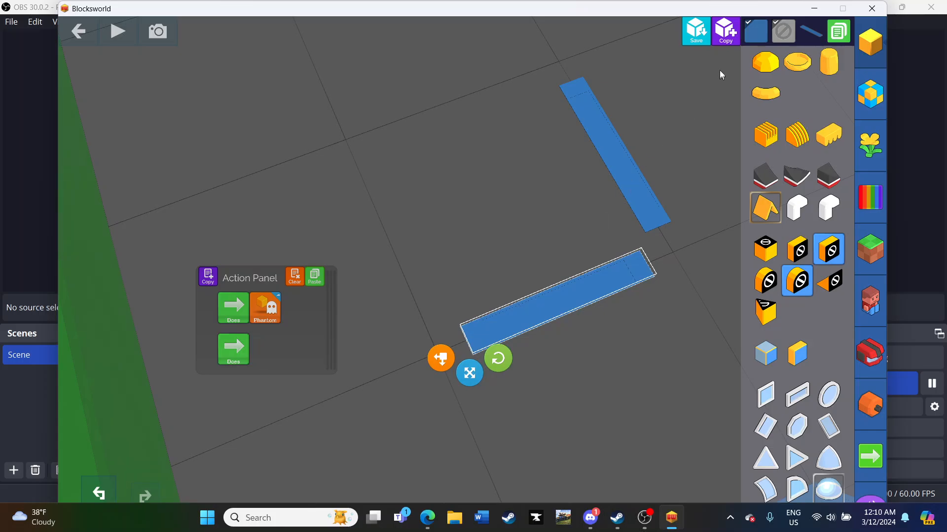
click(726, 38)
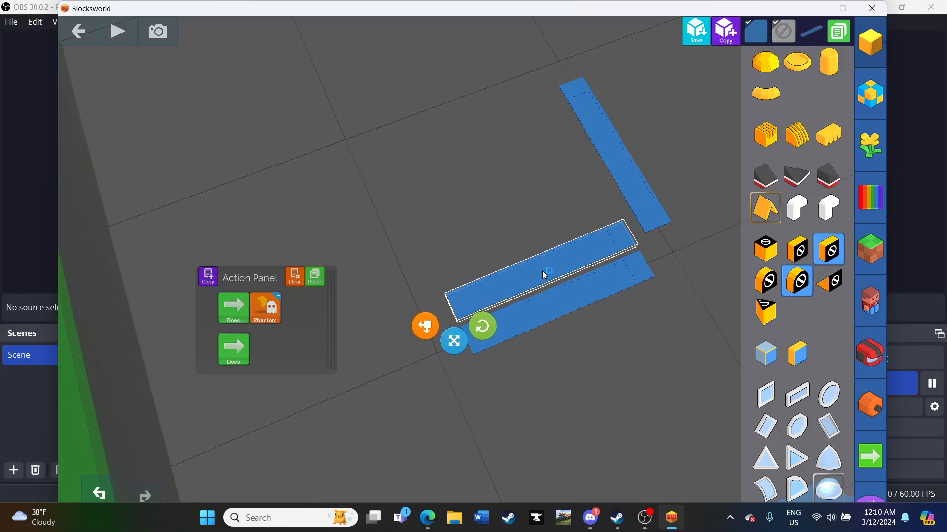
drag(464, 347, 377, 154)
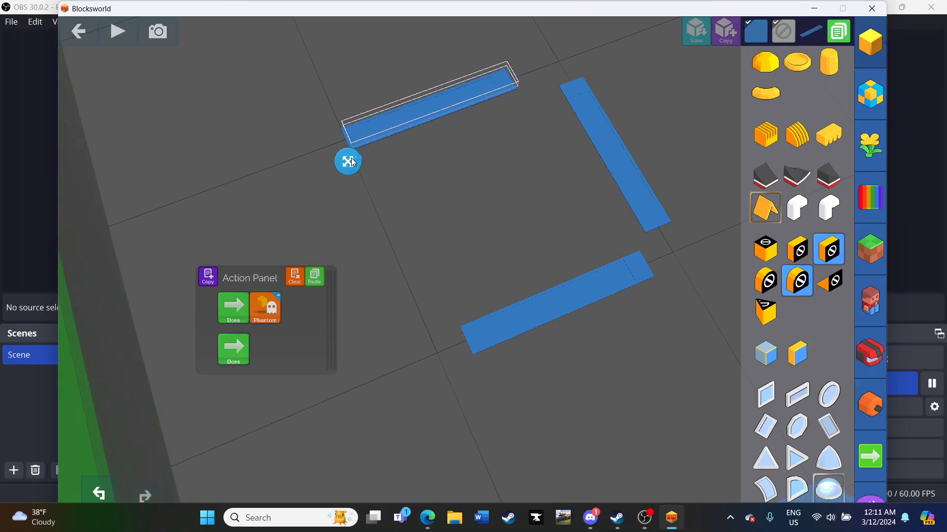
drag(360, 161, 369, 155)
drag(472, 191, 365, 128)
scroll(371, 148, down, 5)
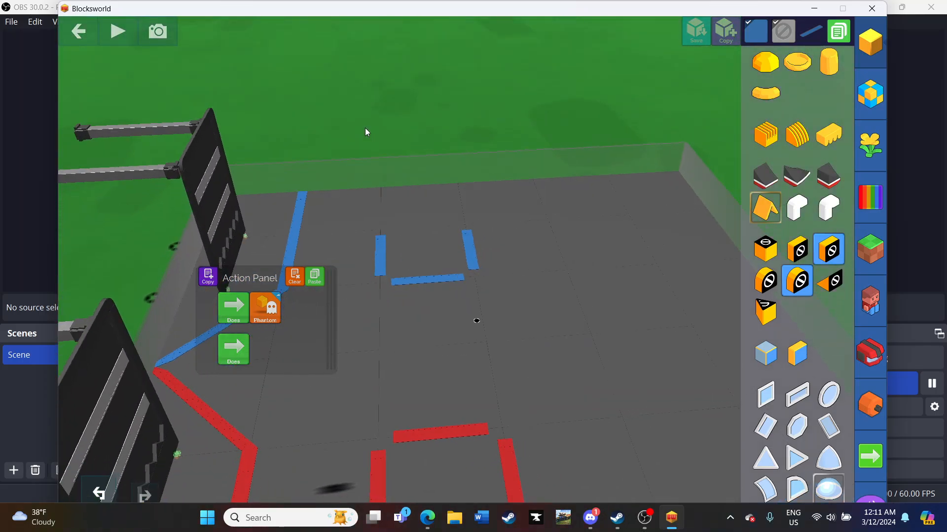
- Fine-tune the positions of the red zone's two parallel strips against the floor grid lines
click(509, 455)
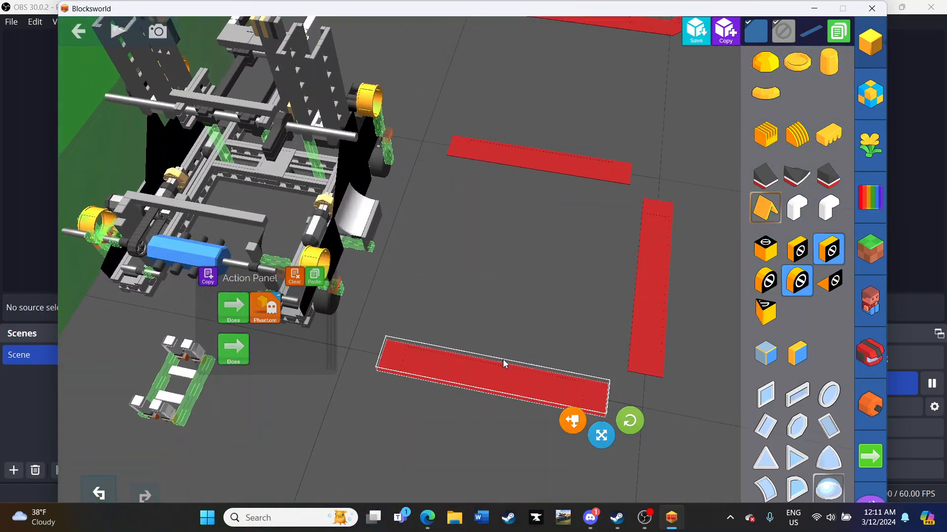
mouse_move(601, 435)
mouse_down()
mouse_move(567, 429)
mouse_move(600, 434)
mouse_up()
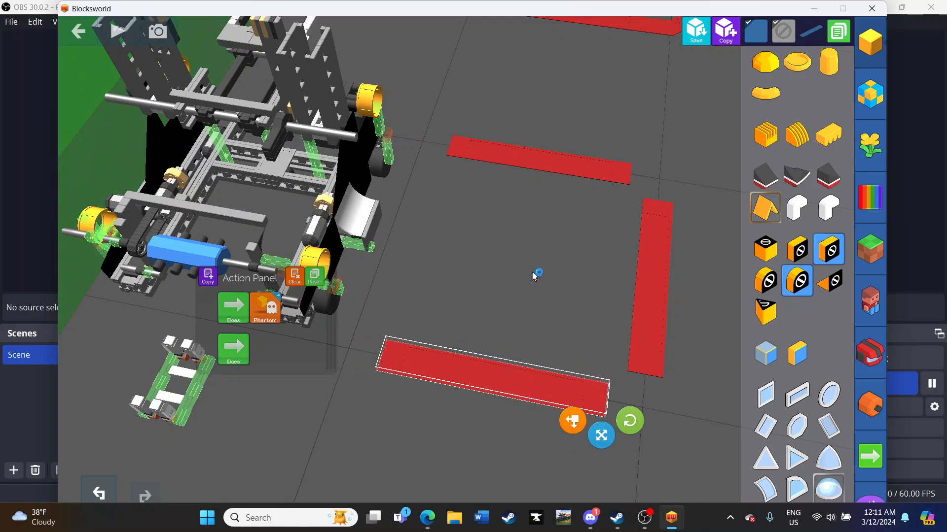
drag(534, 271, 542, 247)
click(509, 176)
drag(506, 218, 532, 306)
drag(392, 376, 376, 396)
drag(366, 405, 393, 378)
drag(510, 328, 543, 302)
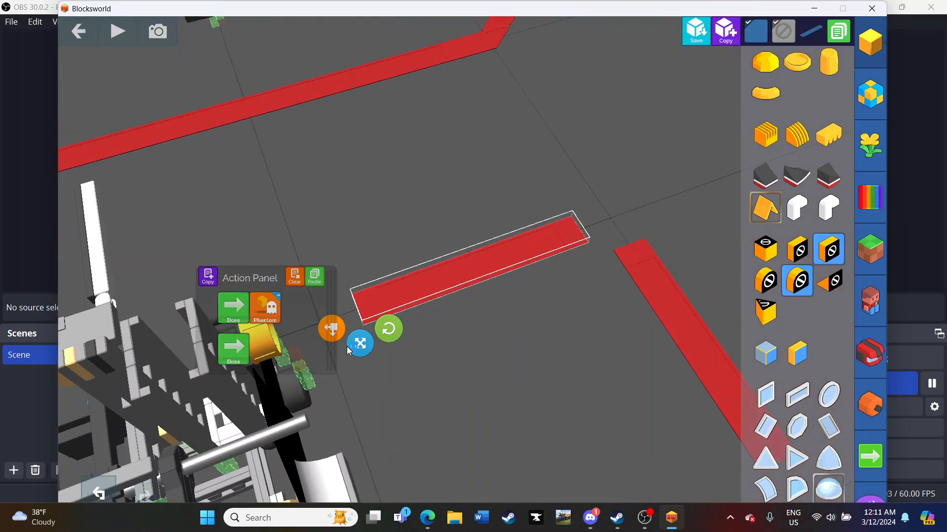
drag(347, 350, 364, 344)
drag(428, 330, 487, 295)
- Inspect the placement of the red and blue zones on the field from several angles
scroll(458, 316, down, 5)
scroll(439, 284, down, 3)
click(538, 93)
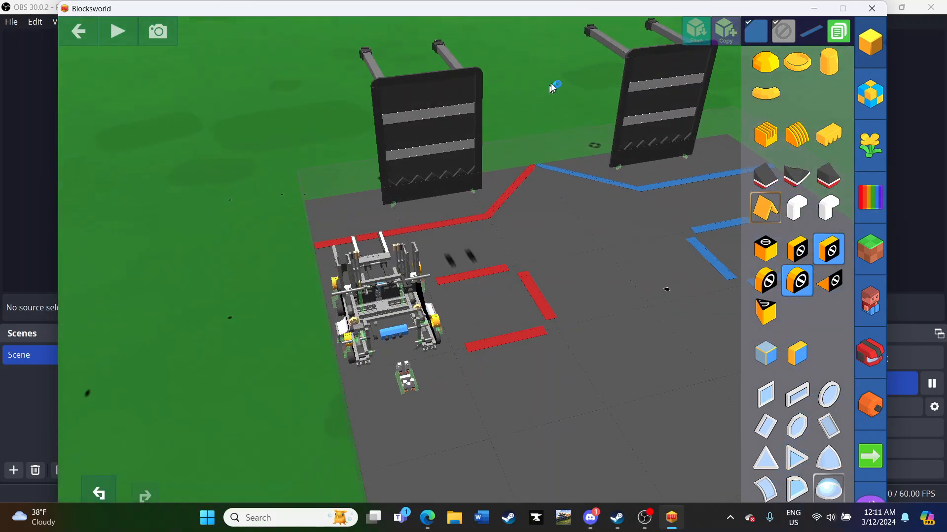
drag(547, 87, 602, 95)
scroll(602, 96, up, 3)
scroll(601, 99, up, 3)
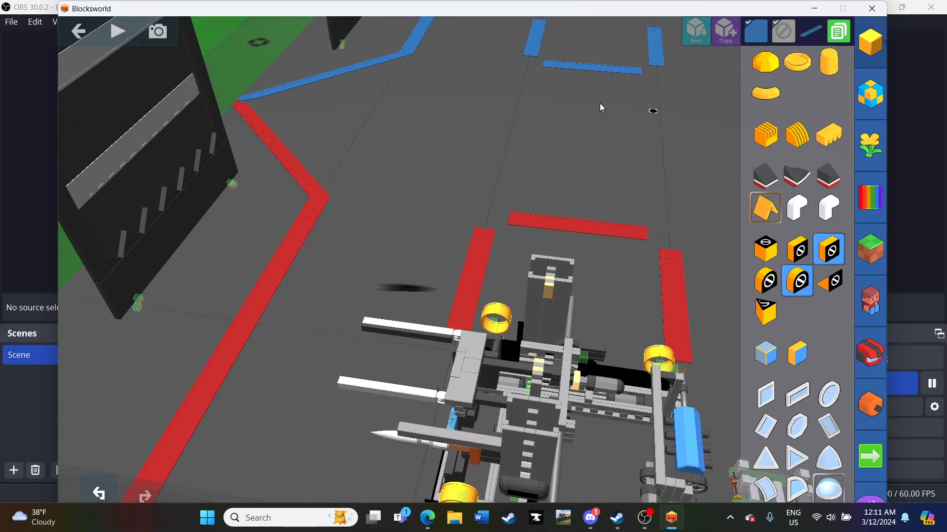
scroll(600, 104, down, 5)
drag(601, 104, 575, 85)
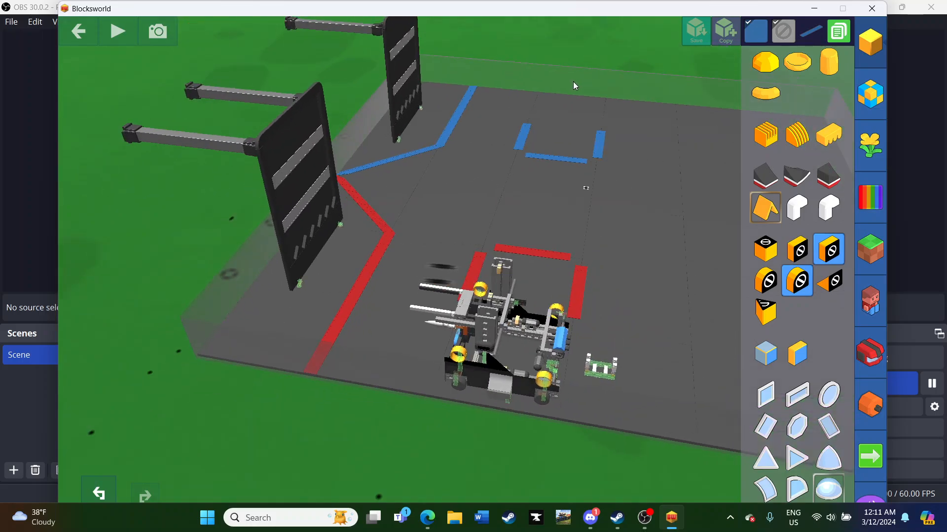
- Set the build colour to grey and the texture to the shiny yellow swatch
click(856, 180)
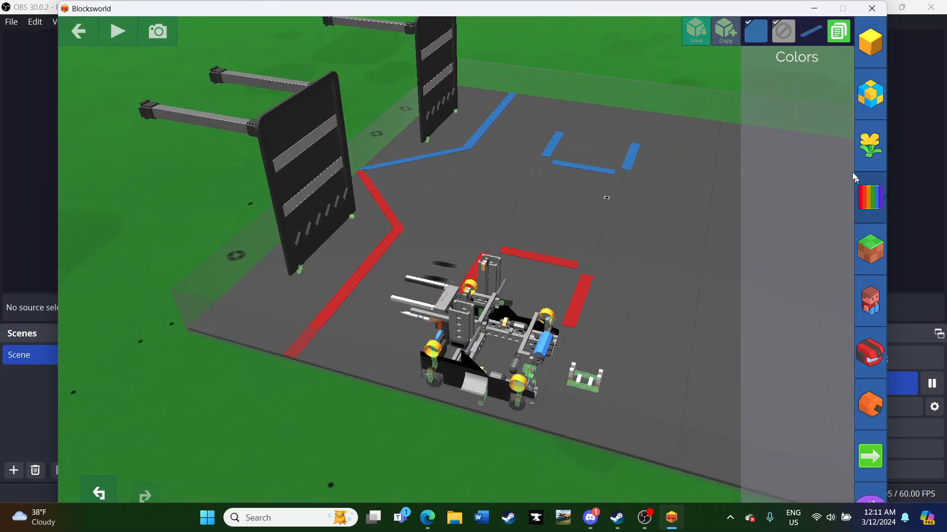
click(863, 192)
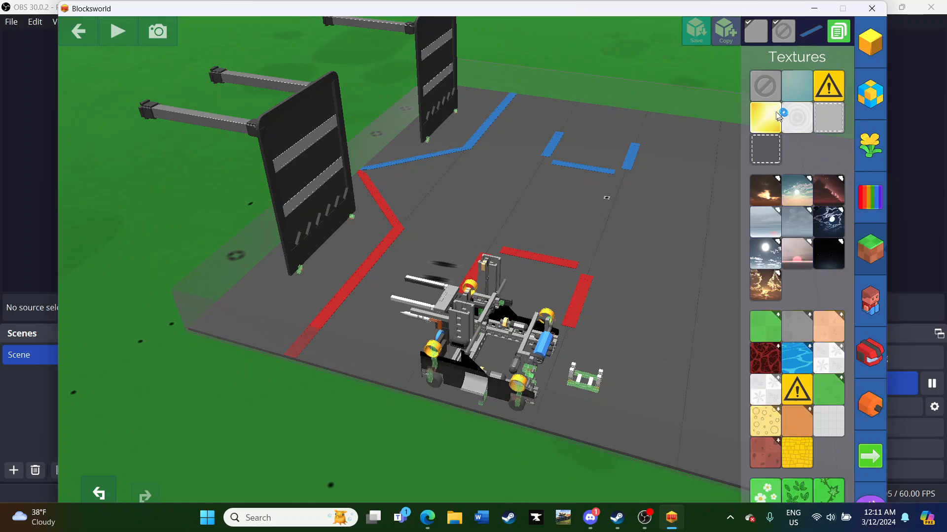
drag(641, 231, 608, 259)
scroll(623, 235, down, 3)
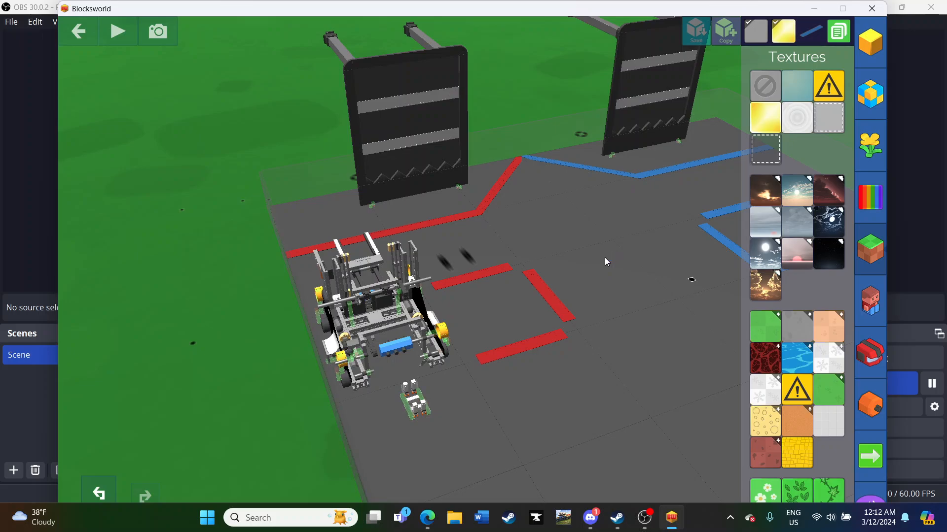
click(595, 252)
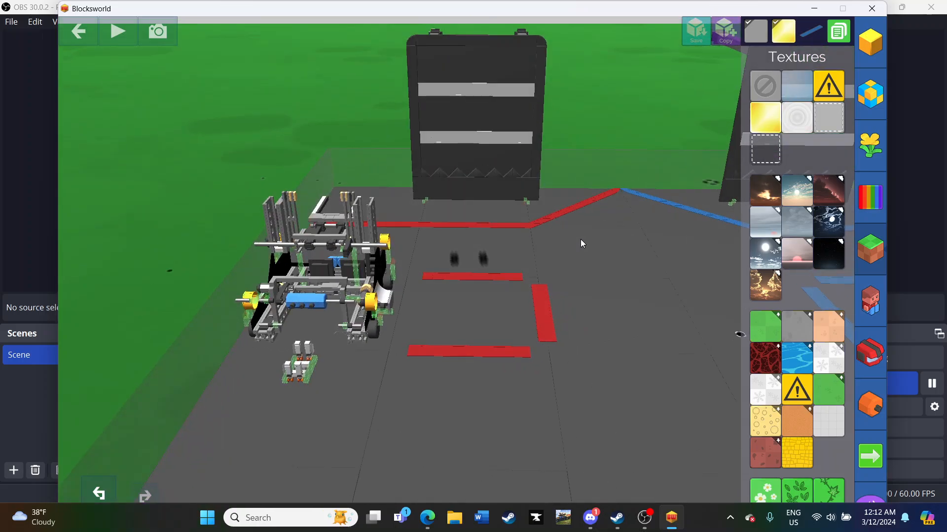
mouse_move(581, 240)
mouse_down()
mouse_move(625, 210)
mouse_move(684, 232)
mouse_move(664, 235)
mouse_move(655, 206)
mouse_move(675, 252)
mouse_move(653, 247)
mouse_move(673, 282)
mouse_move(604, 269)
mouse_move(550, 219)
mouse_move(507, 236)
mouse_up()
click(656, 207)
- Place a grey cube at the inner end of the red zone's outer strip and stretch it one floor tile away from the zone
click(558, 263)
click(868, 49)
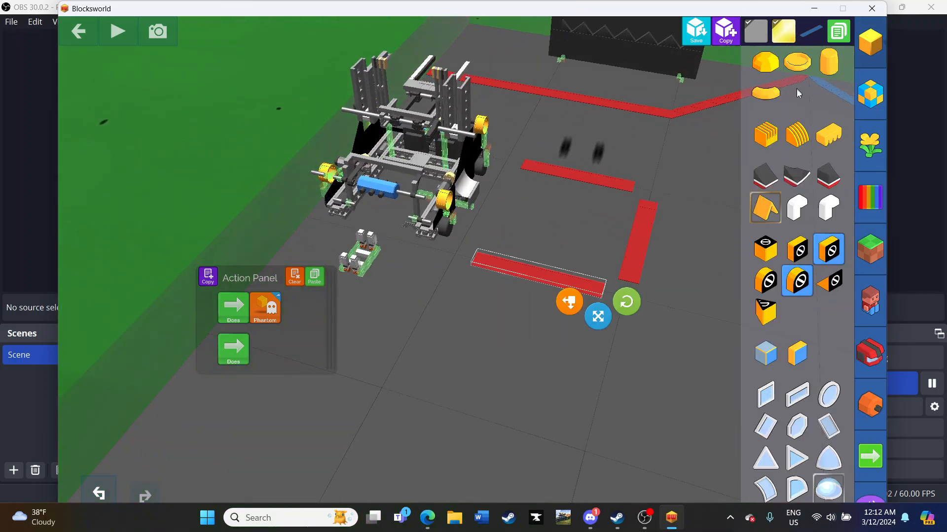
drag(770, 164, 807, 274)
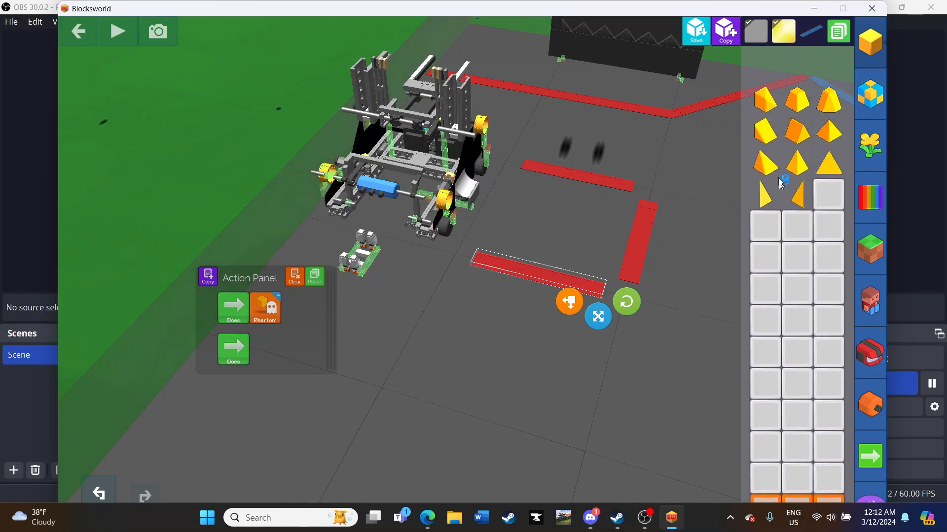
drag(765, 93, 617, 302)
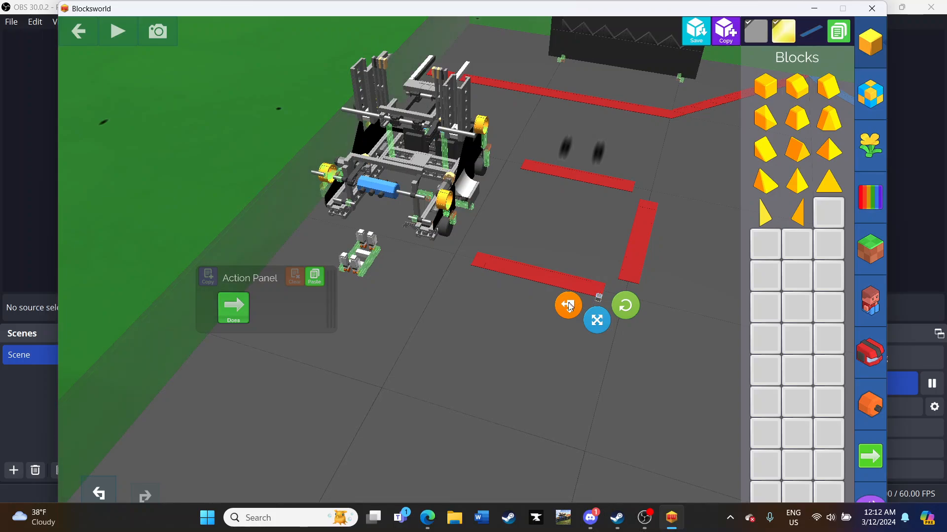
drag(570, 307, 512, 384)
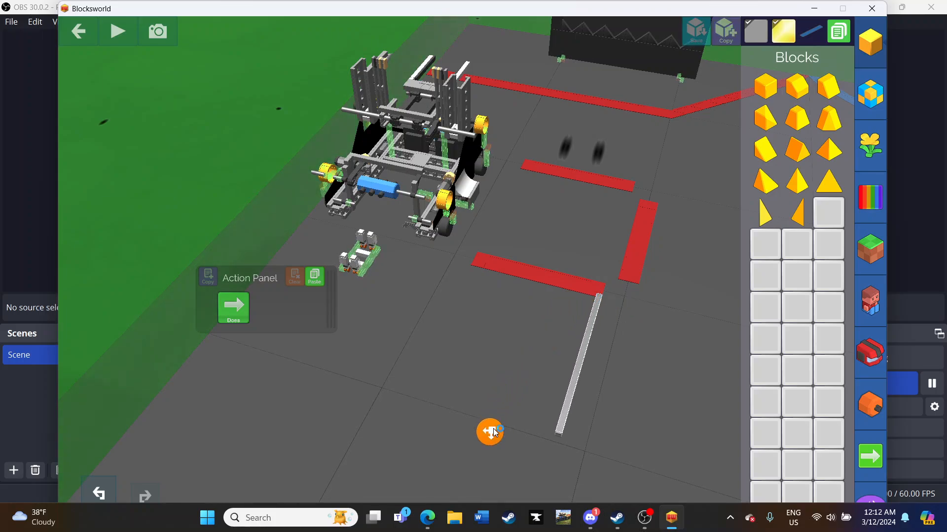
drag(496, 433, 503, 427)
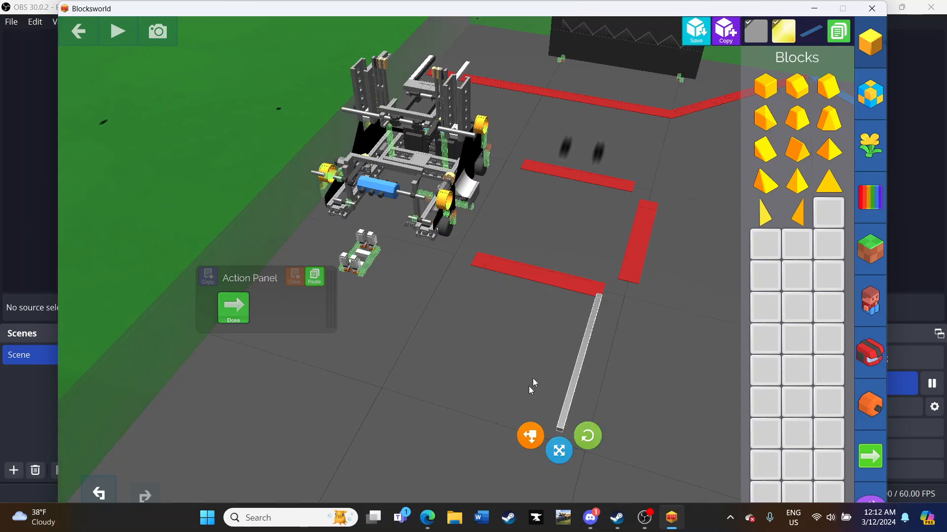
- Copy the red zone's outer strip and place the copy at the far end of the grey bar
click(594, 284)
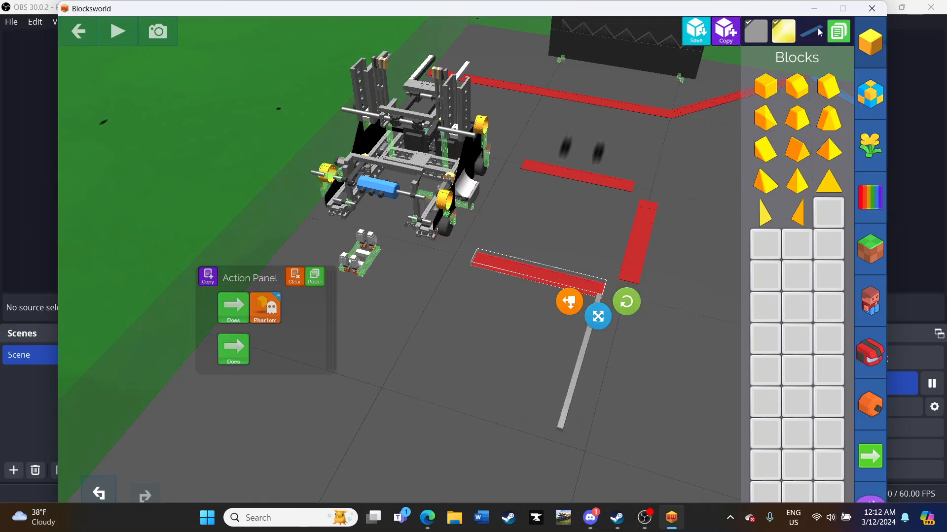
drag(728, 42, 478, 419)
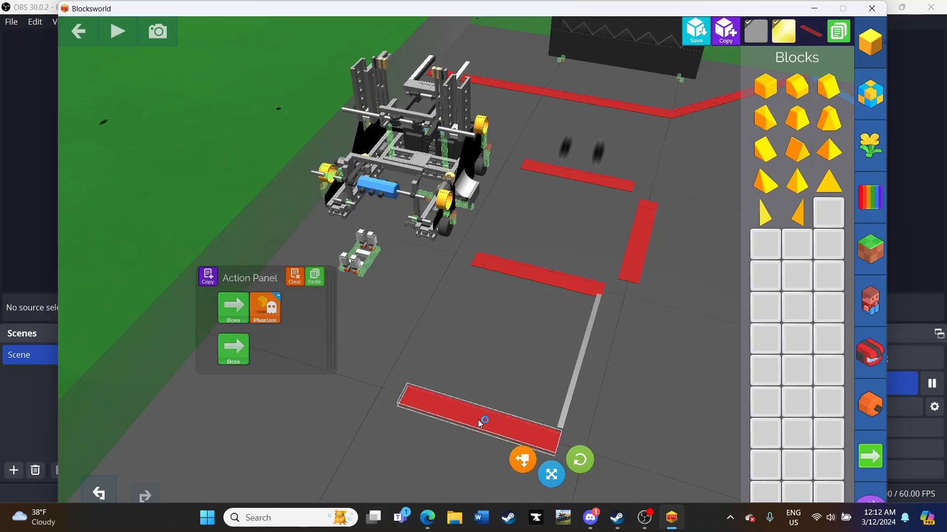
- Copy the red zone's inner connecting strip and align the copy along the tile seam just beyond the new red strip
drag(608, 407, 655, 393)
scroll(655, 393, up, 2)
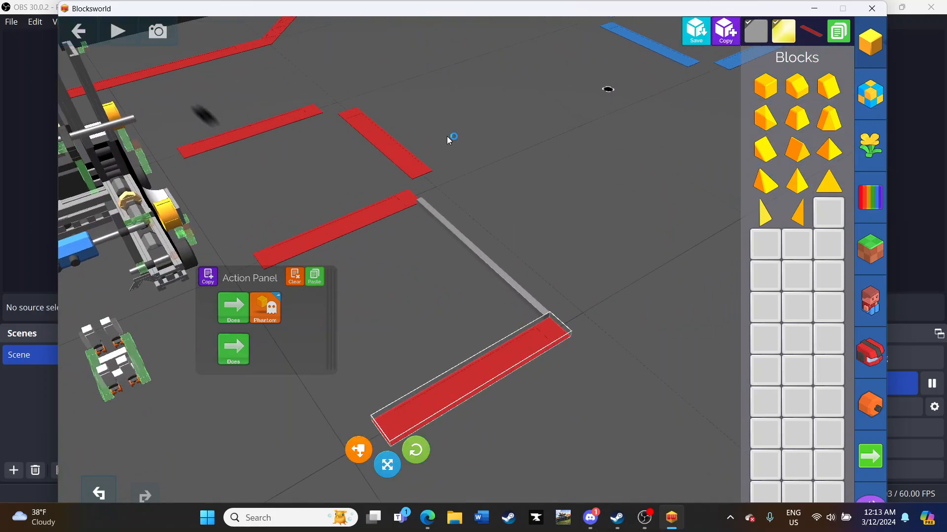
click(415, 174)
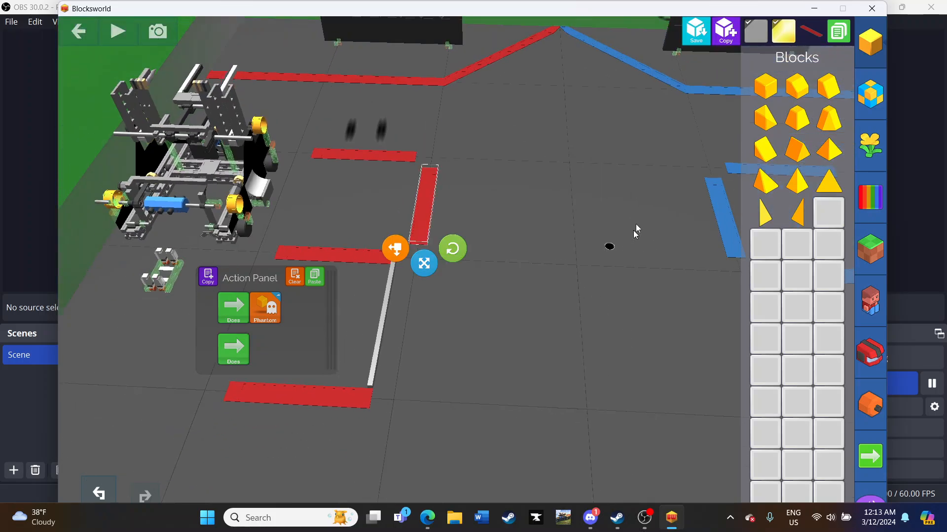
drag(729, 46, 731, 45)
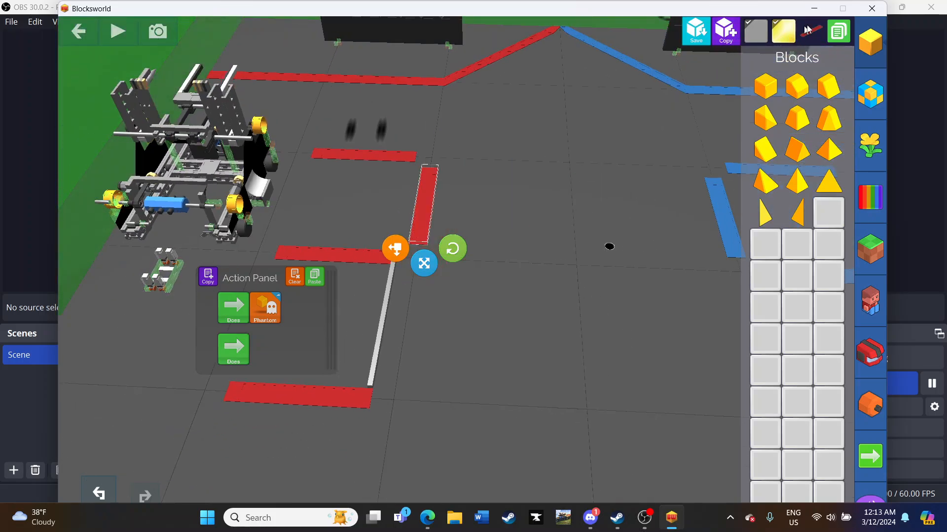
drag(662, 297, 400, 492)
drag(617, 299, 506, 372)
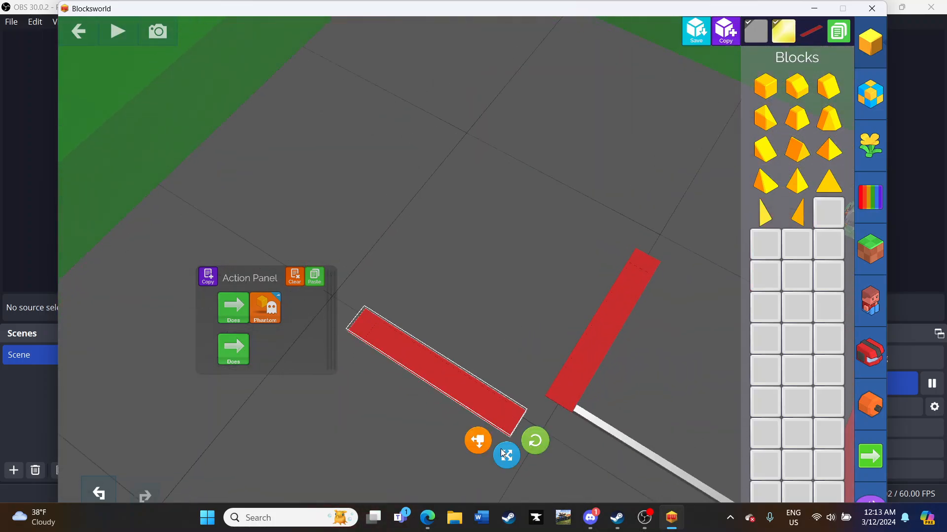
drag(504, 453, 510, 449)
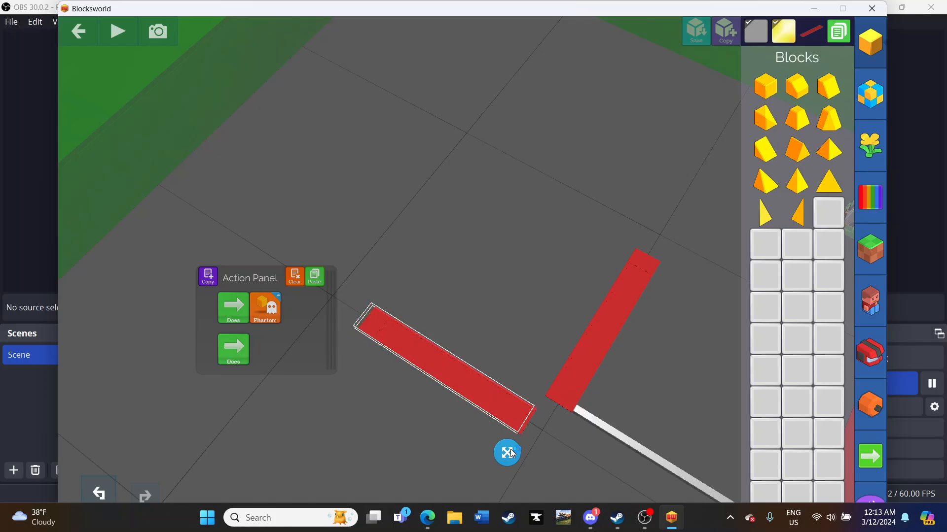
drag(512, 451, 499, 448)
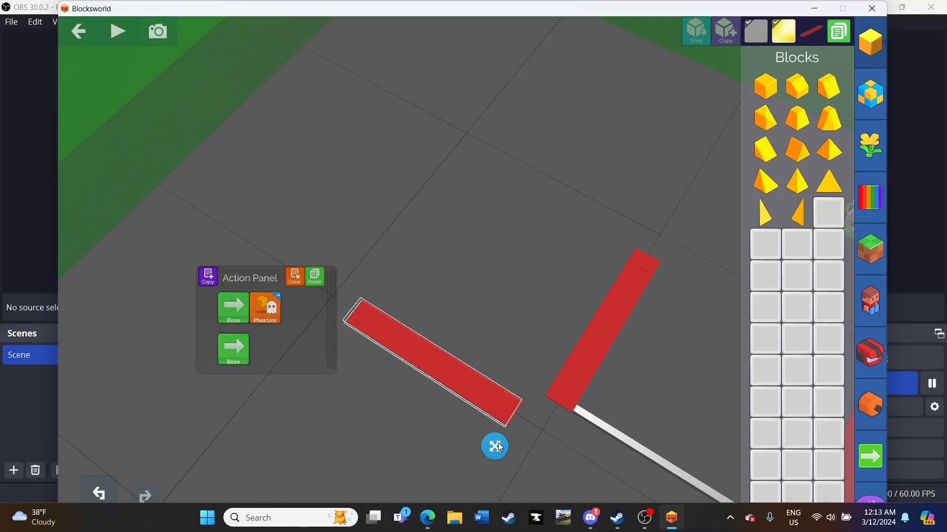
- Move the grey spacer to the far side of the new red strip and place another strip copy at its far end
drag(593, 438, 674, 362)
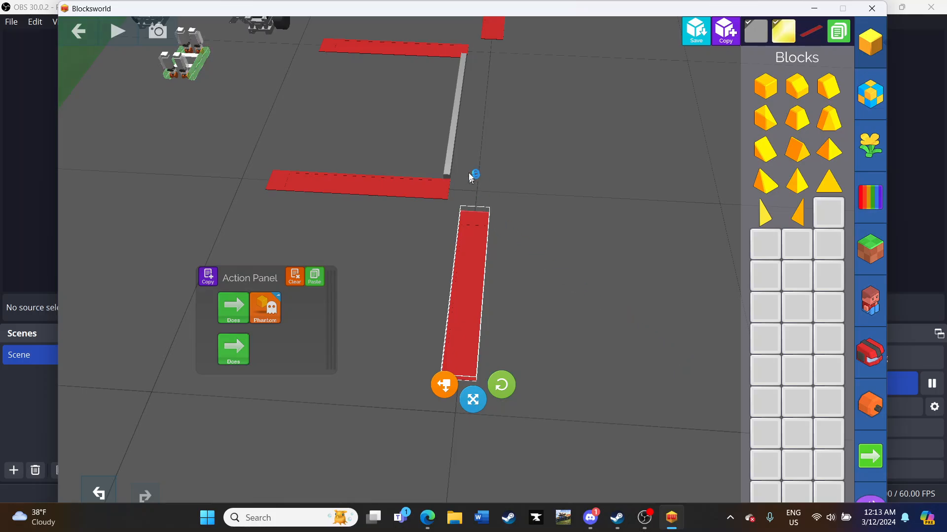
click(450, 161)
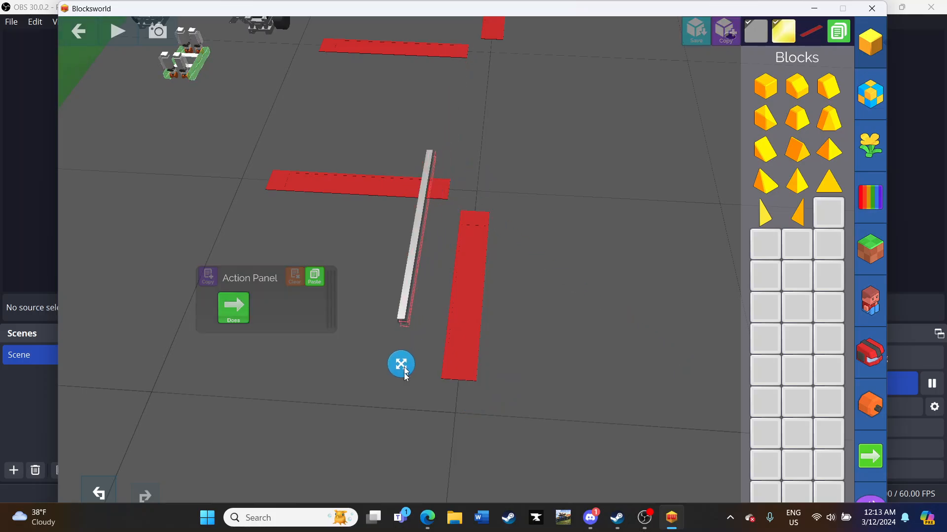
drag(405, 372, 419, 436)
click(428, 189)
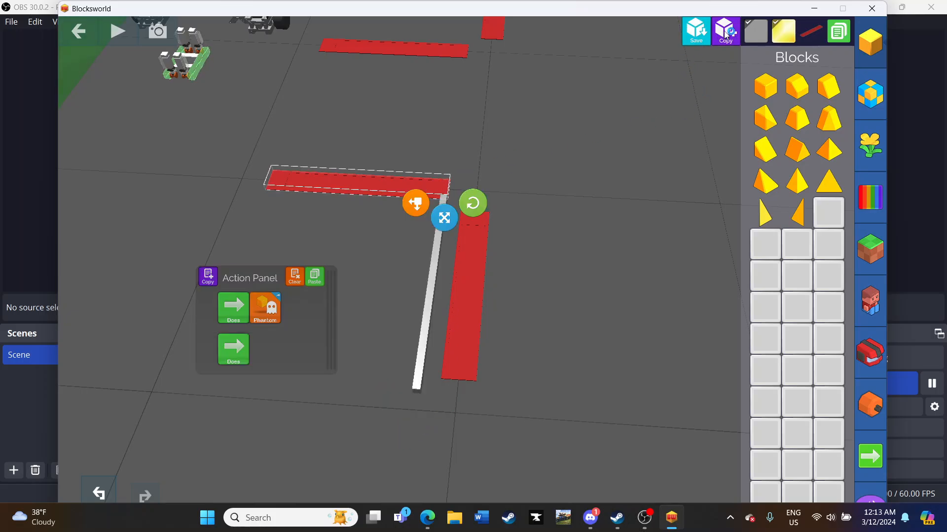
drag(726, 36, 304, 404)
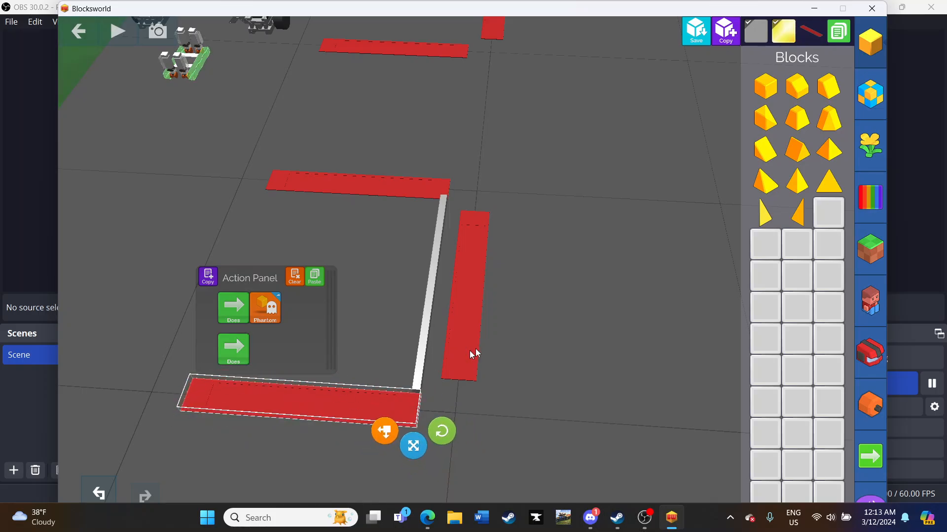
- Remove the grey spacer from the second red zone
drag(587, 296, 621, 245)
click(506, 241)
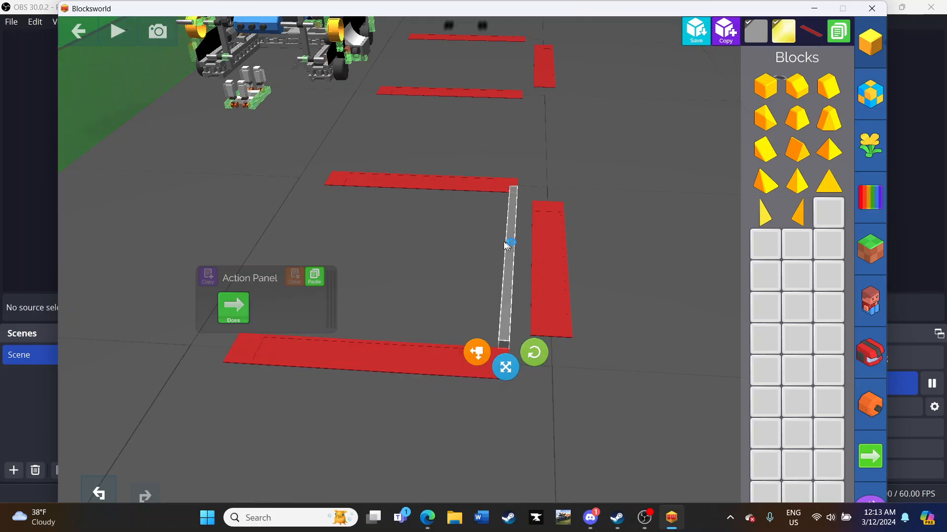
drag(507, 245, 805, 250)
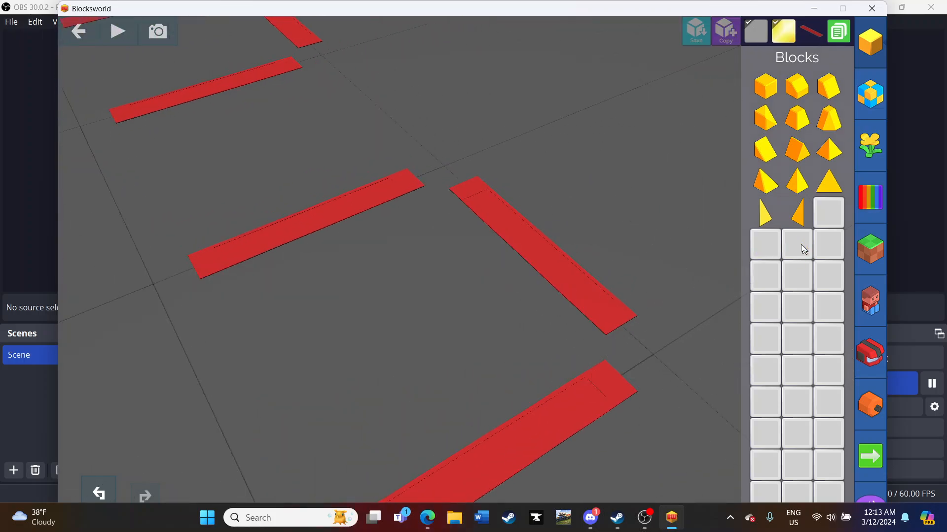
- Place a grey spacer at the inner end of the blue zone's outer strip and copy that strip to the spacer's far end
drag(528, 159, 576, 169)
scroll(575, 170, down, 5)
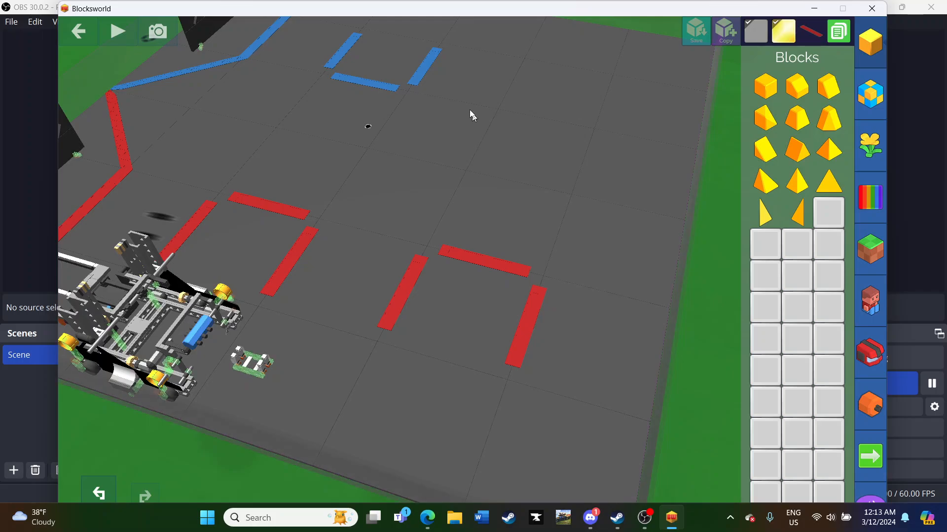
click(423, 72)
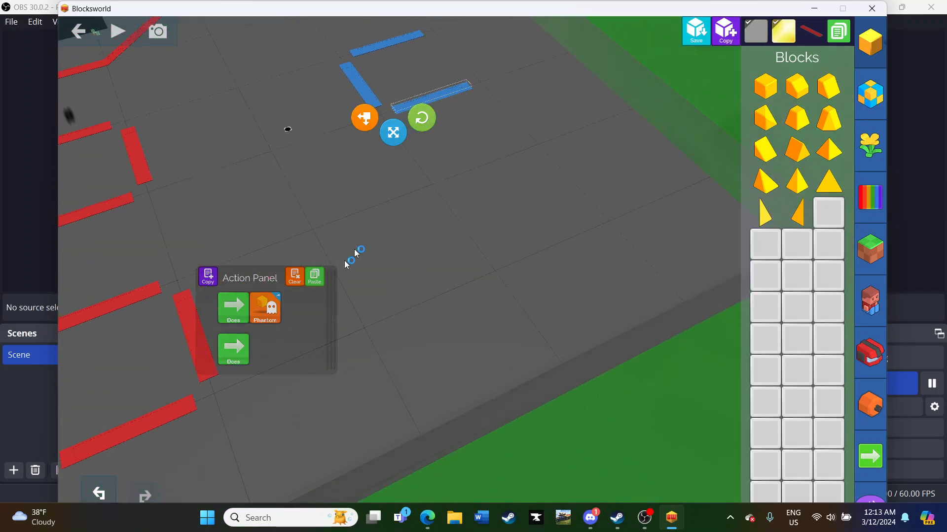
click(180, 384)
drag(184, 413, 444, 189)
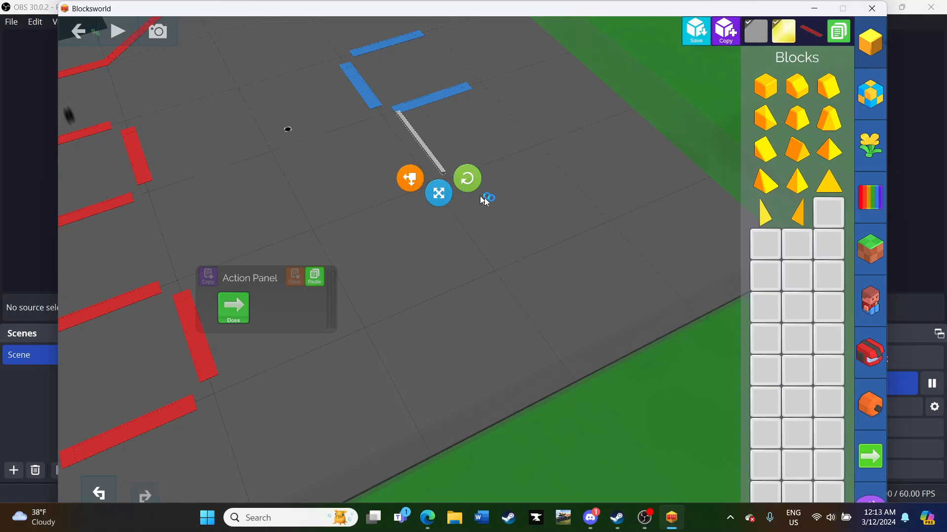
click(545, 113)
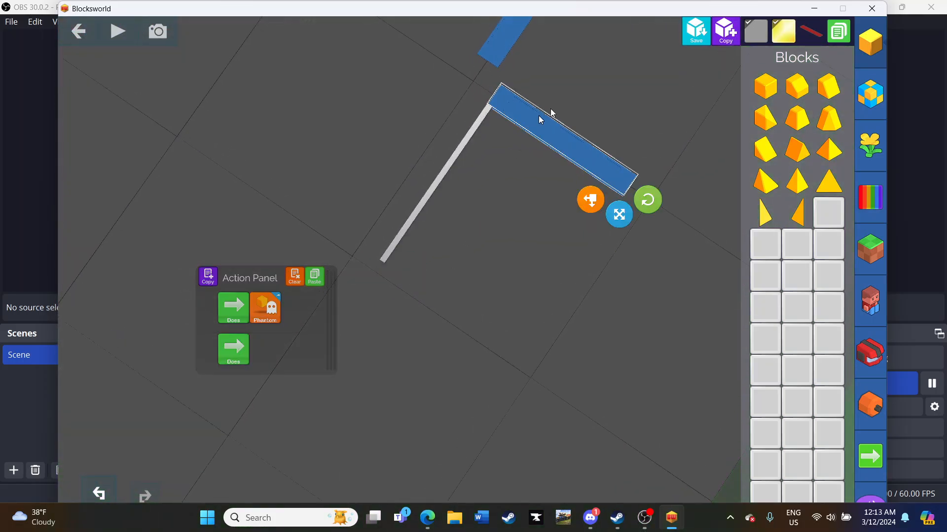
drag(725, 32, 438, 313)
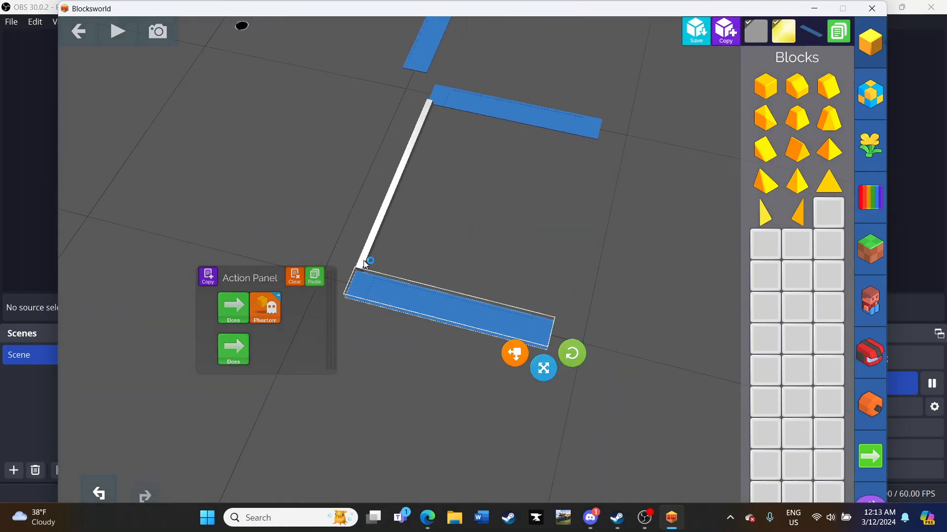
- Move the grey spacer to the far side of the new blue strip and place another blue strip copy at its far end
click(364, 261)
drag(452, 254, 425, 256)
drag(385, 301, 338, 478)
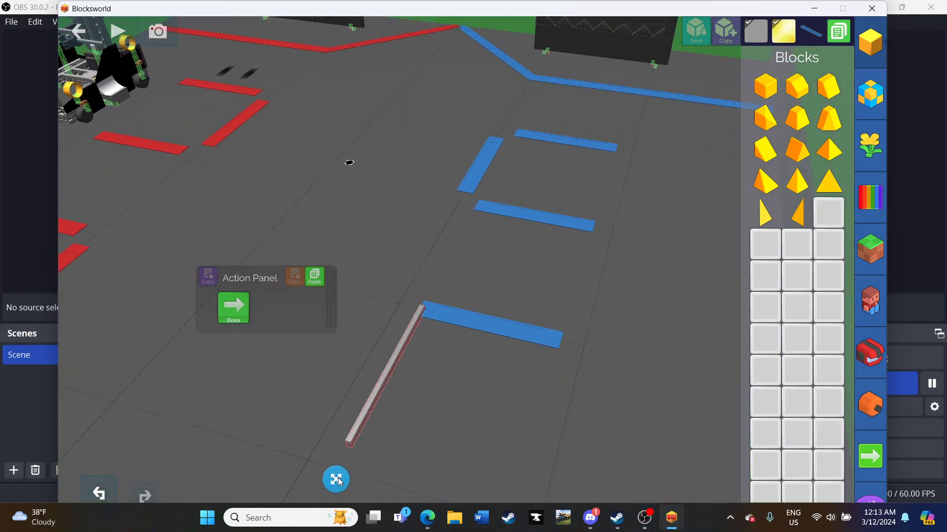
mouse_move(539, 230)
mouse_down()
mouse_move(487, 278)
mouse_move(522, 231)
mouse_up()
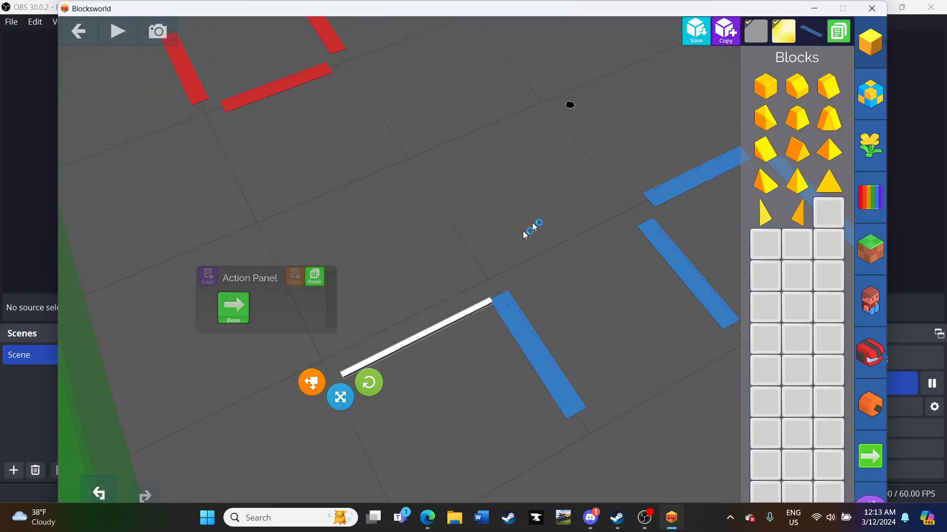
drag(804, 29, 360, 444)
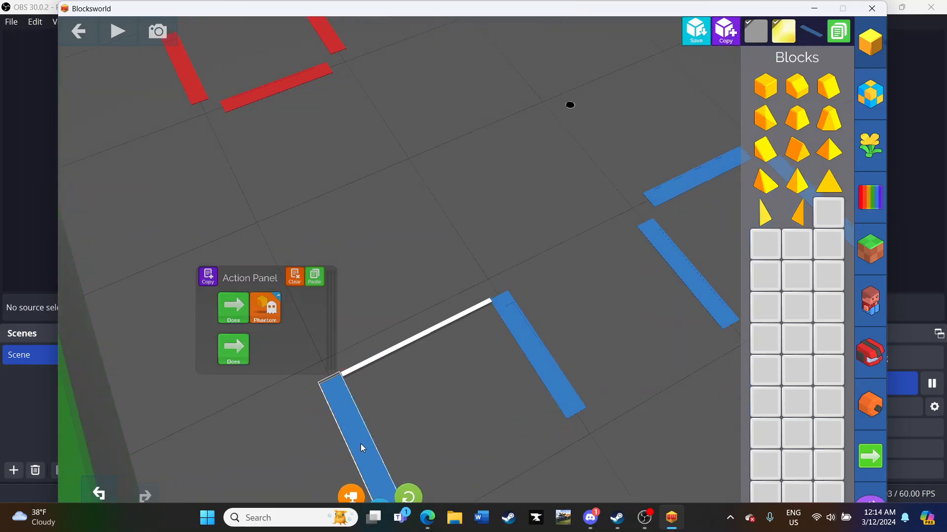
- Copy the first blue zone's inner connecting strip and place the copy along the tile seam between the two new blue strips
drag(417, 429, 521, 429)
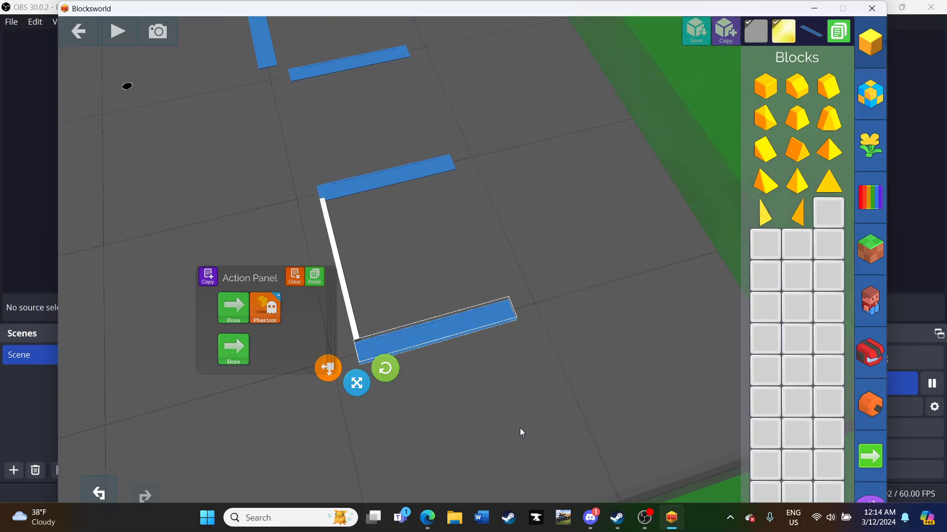
click(260, 48)
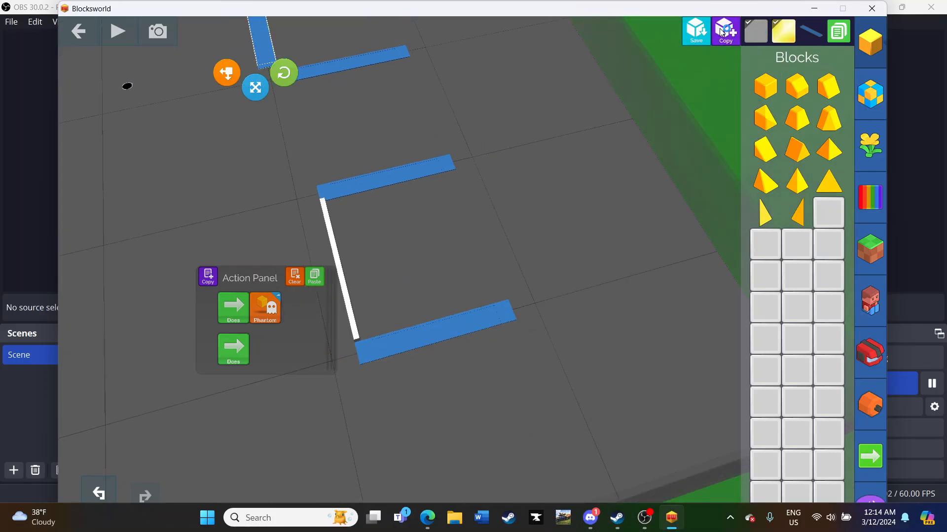
drag(465, 224, 309, 275)
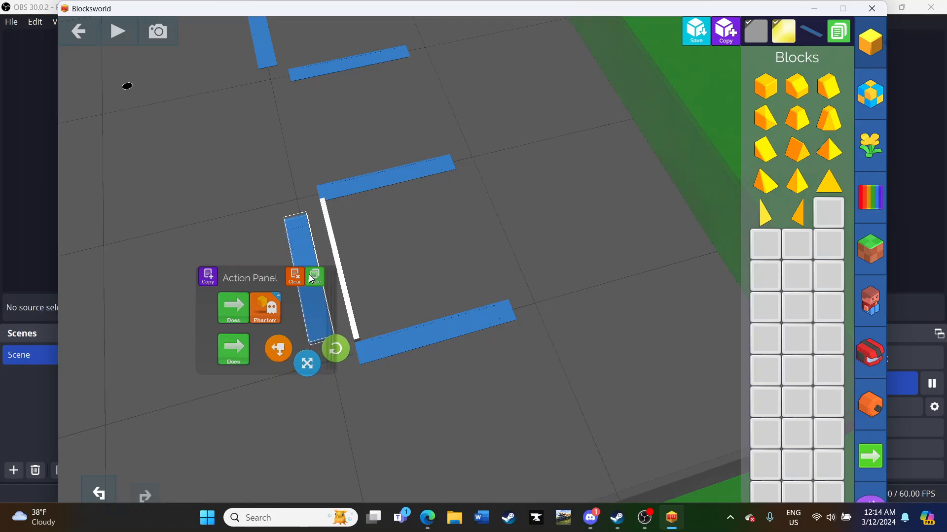
drag(508, 262, 589, 268)
drag(353, 354, 362, 353)
mouse_move(528, 375)
mouse_down()
mouse_move(534, 365)
mouse_move(536, 383)
mouse_up()
scroll(536, 383, down, 1)
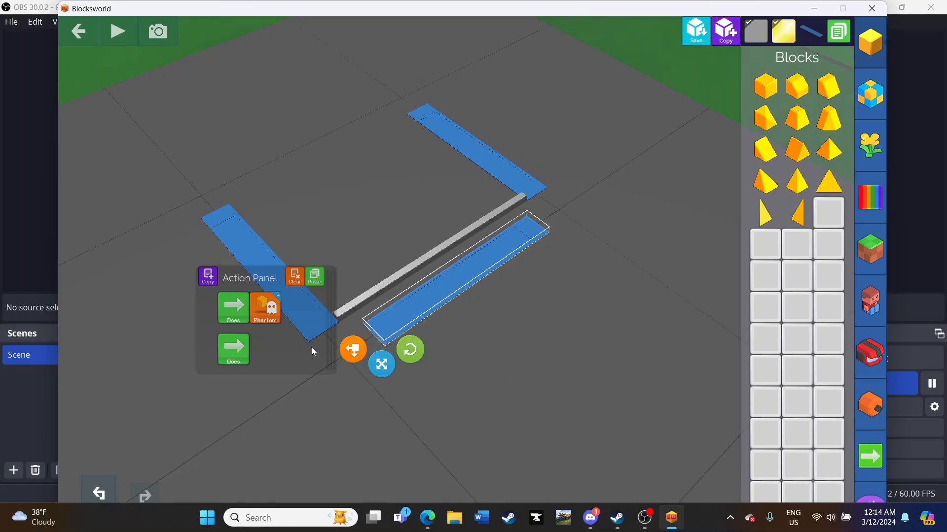
mouse_move(355, 348)
mouse_down()
mouse_move(342, 353)
mouse_move(355, 346)
mouse_up()
- Remove the grey spacer from the second blue zone
drag(366, 299, 775, 250)
drag(505, 254, 362, 261)
scroll(345, 239, down, 5)
scroll(363, 262, down, 1)
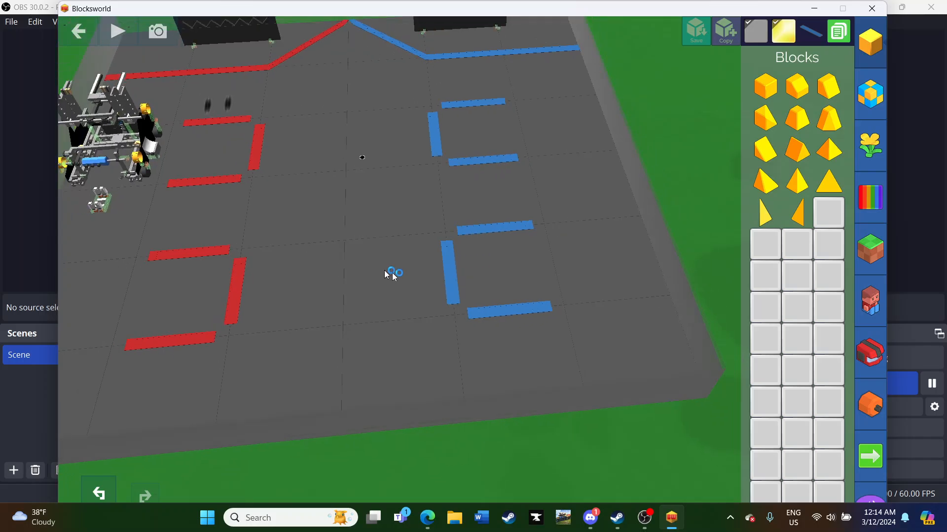
click(856, 200)
scroll(809, 191, down, 5)
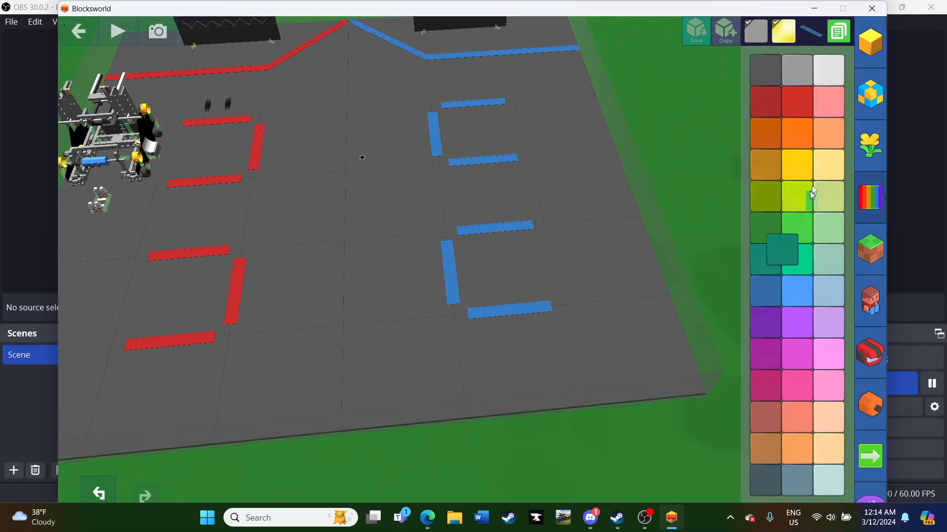
scroll(801, 306, up, 5)
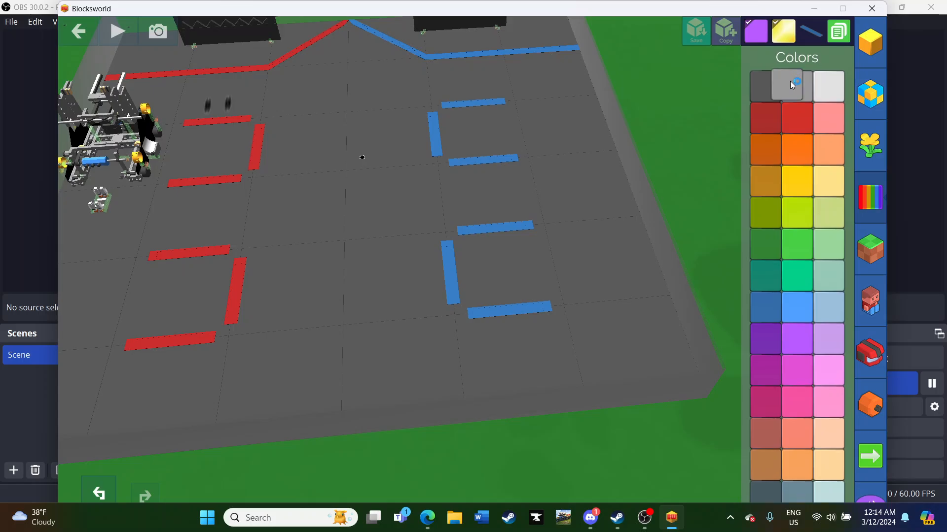
click(870, 50)
- Inspect the layout of the four red and blue zones from different sides of the field
scroll(663, 145, down, 5)
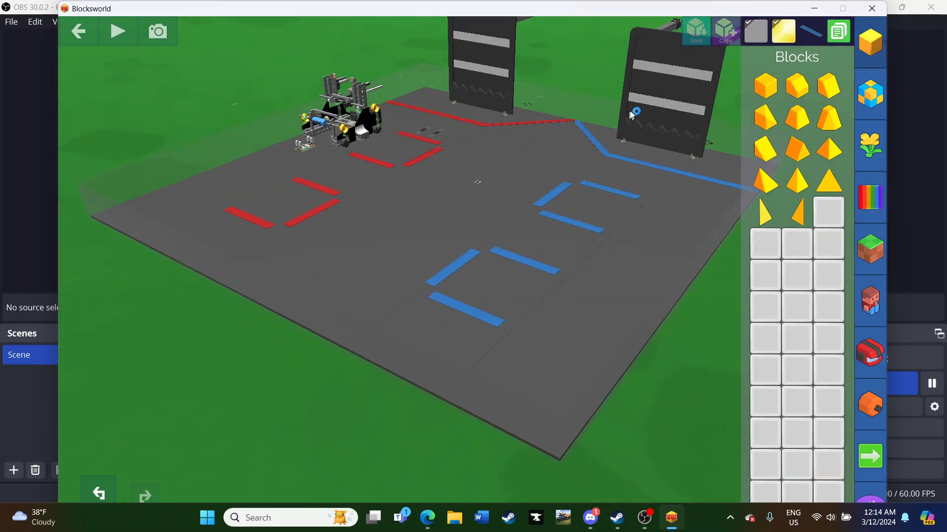
scroll(675, 98, up, 3)
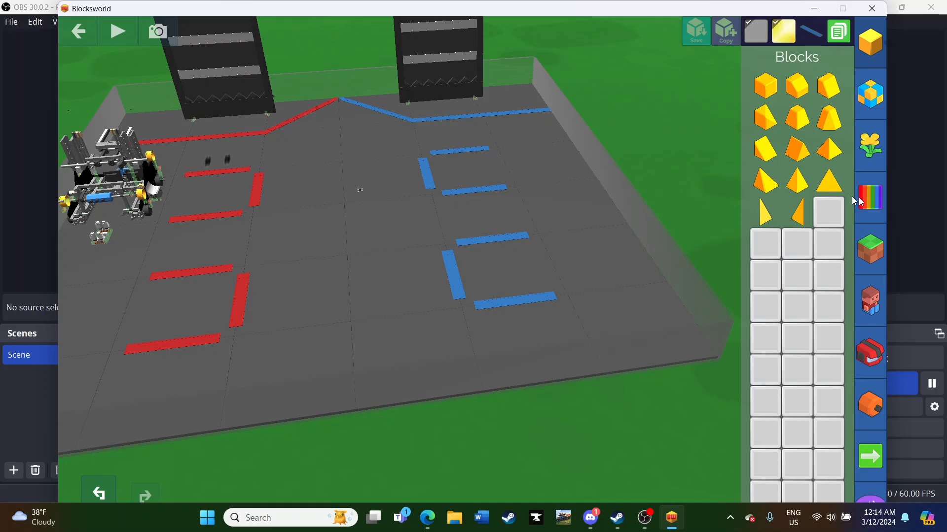
click(861, 200)
drag(852, 201, 853, 147)
drag(853, 204, 853, 310)
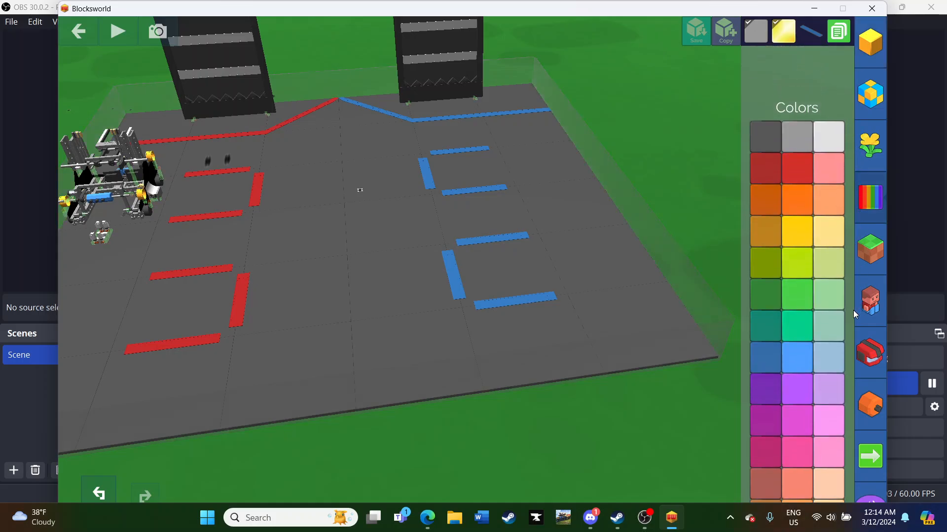
drag(692, 162, 507, 193)
scroll(684, 158, down, 3)
click(871, 45)
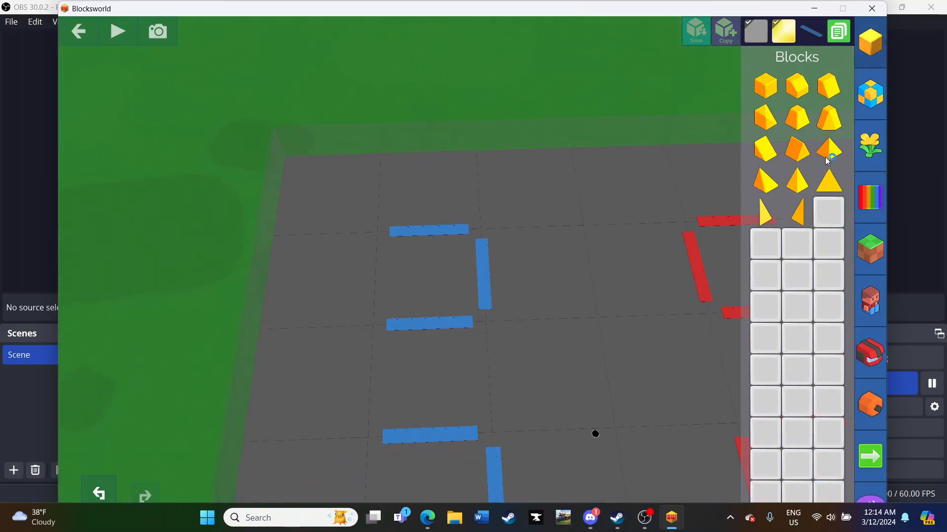
drag(585, 64, 364, 37)
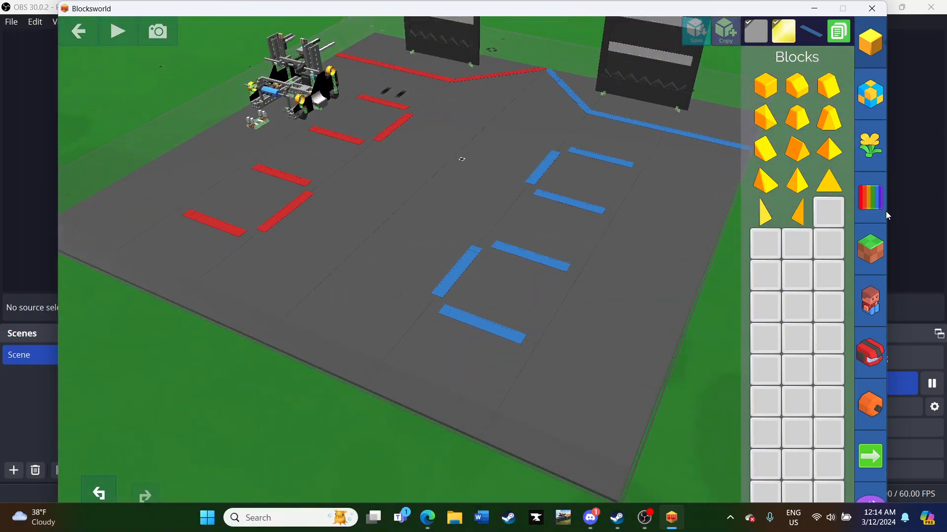
- Set the build texture to none and the build colour to dark blue, ready to choose a block
click(871, 249)
drag(768, 82, 765, 73)
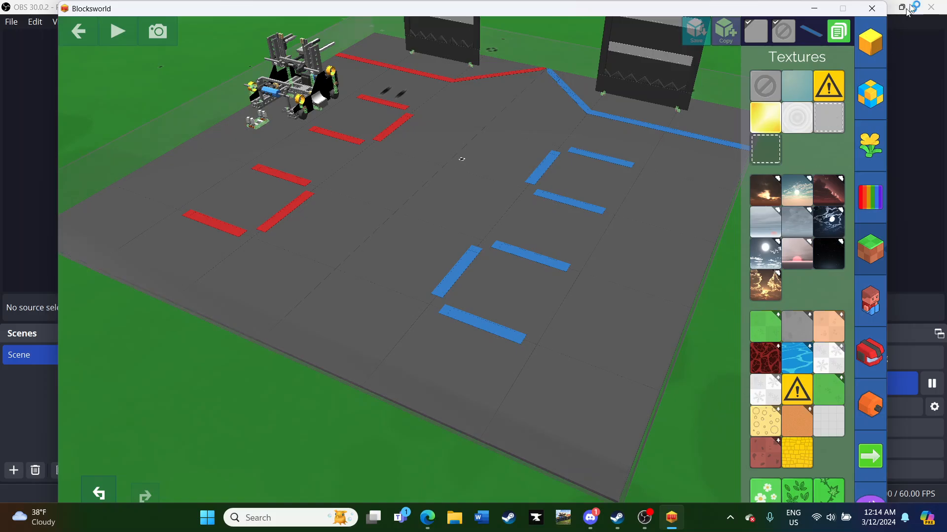
click(882, 209)
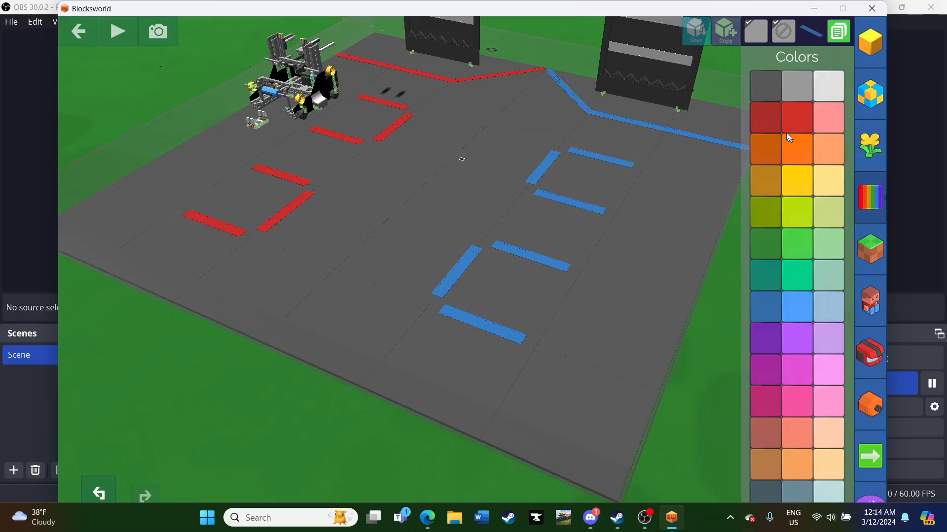
click(870, 43)
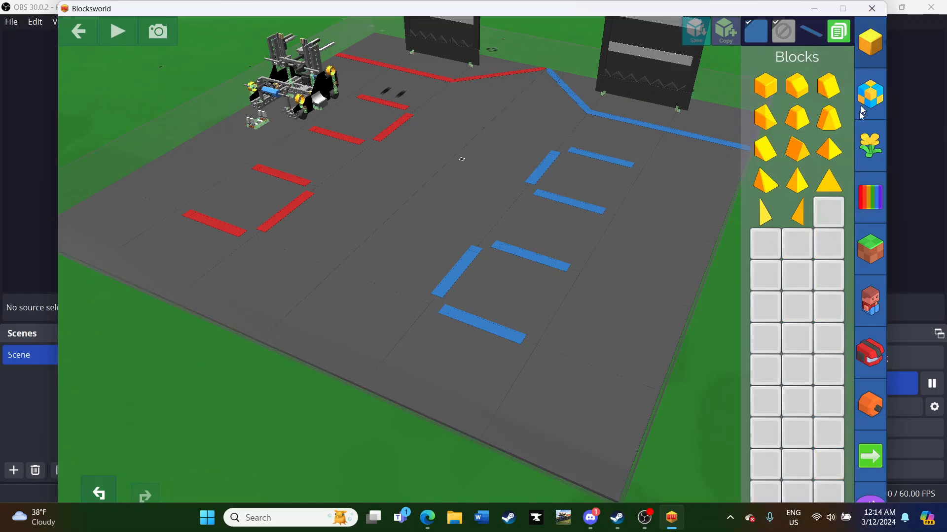
- Place a small blue triangular block on the floor near the field's edge and paste the Phantom action onto it
drag(803, 234, 806, 182)
drag(805, 296, 810, 202)
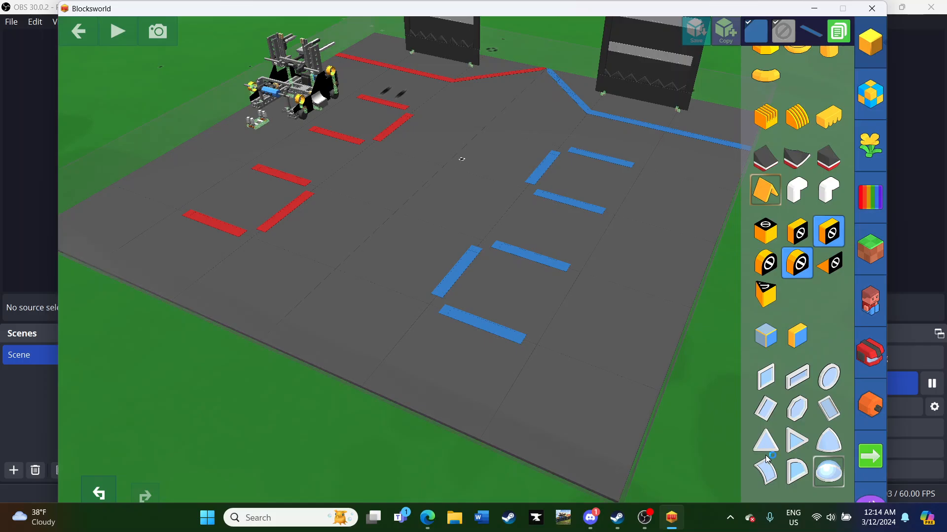
click(415, 305)
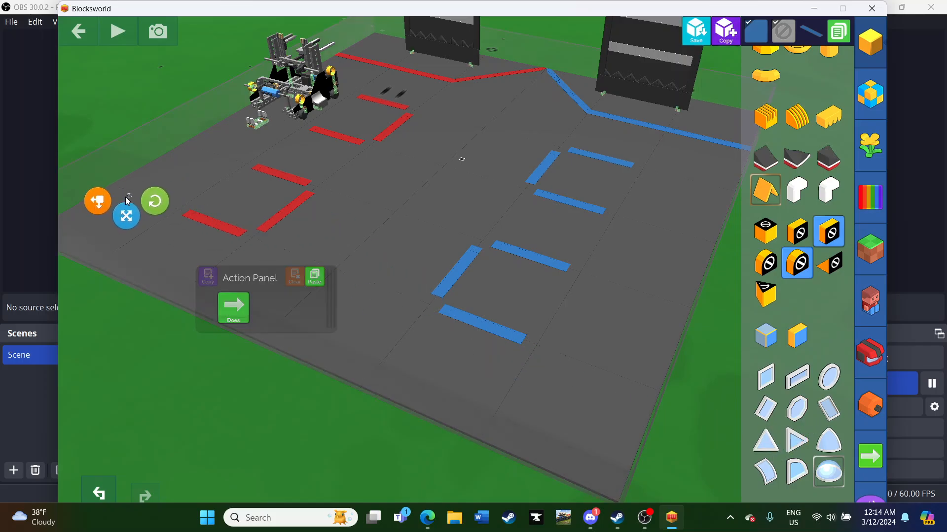
scroll(131, 102, up, 5)
drag(131, 101, 131, 150)
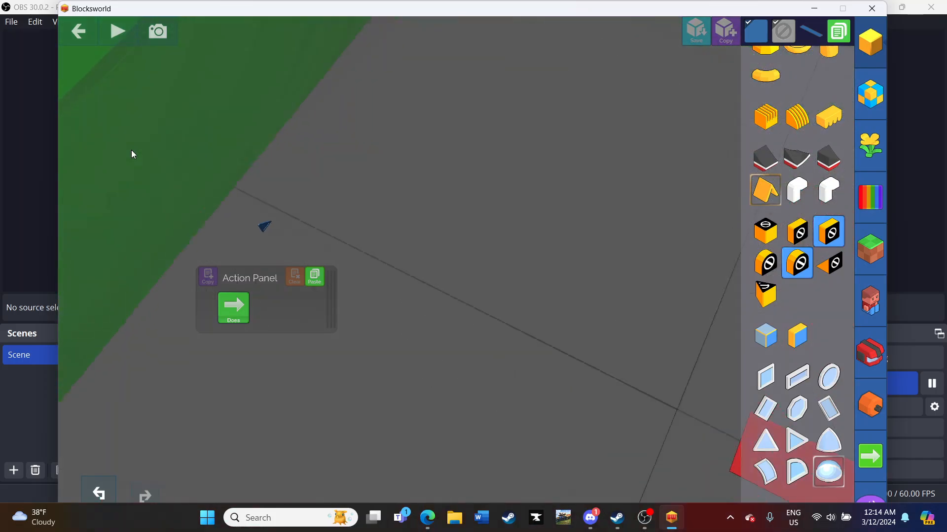
drag(301, 215, 285, 245)
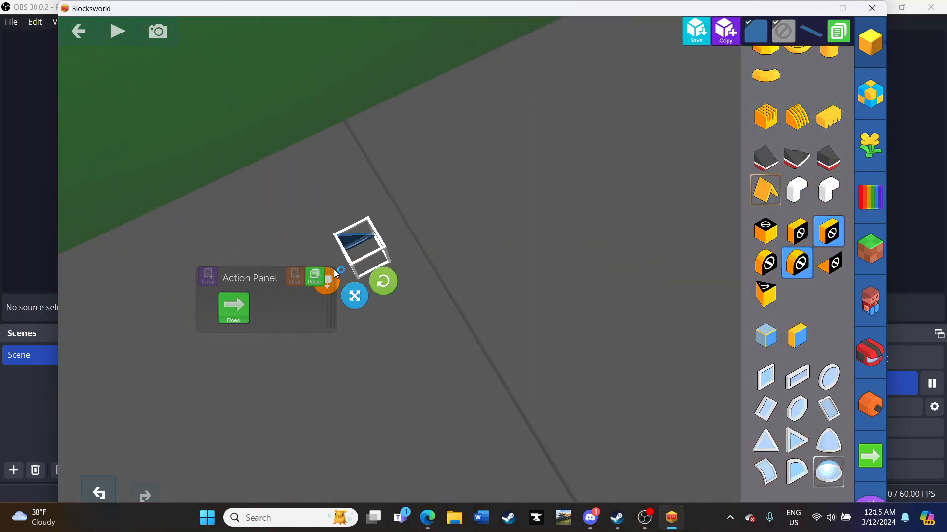
click(316, 278)
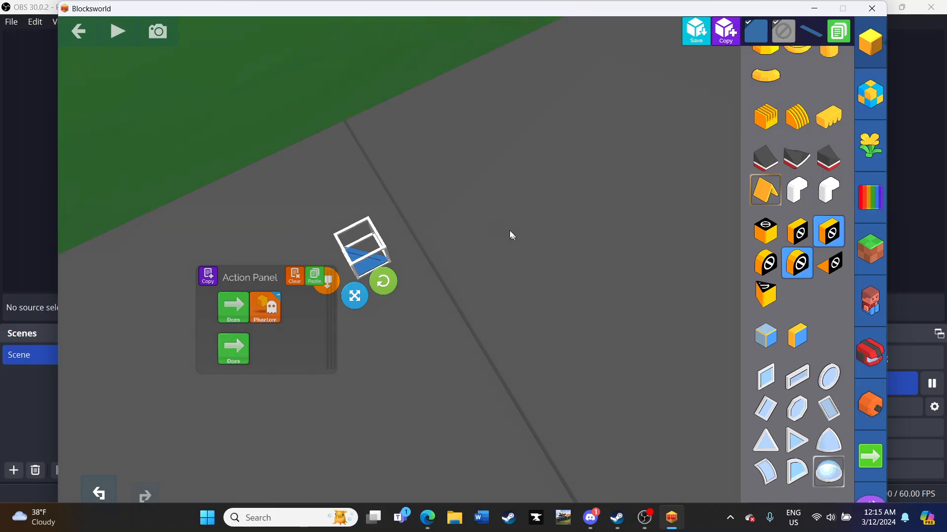
- Move the blue triangular block flush against the field wall, beside the tile seam
drag(511, 235, 439, 270)
drag(415, 310, 689, 274)
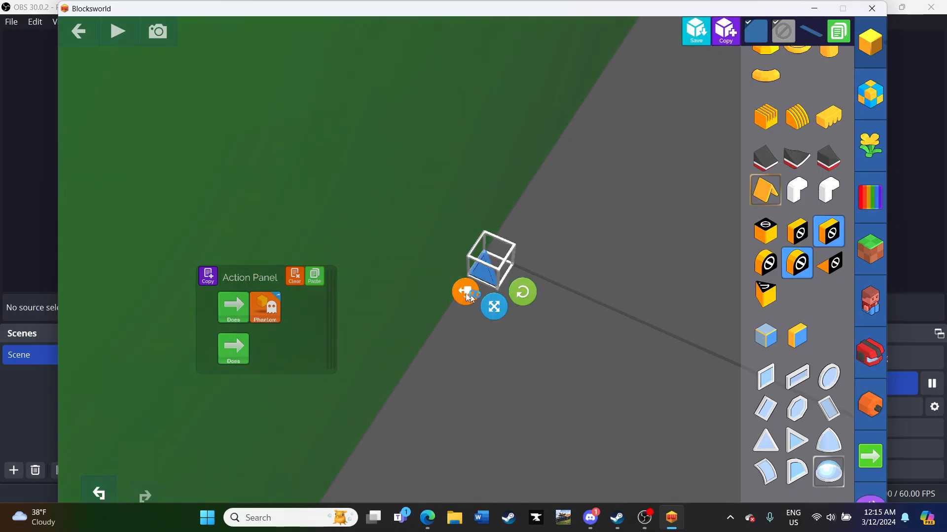
drag(450, 295, 441, 314)
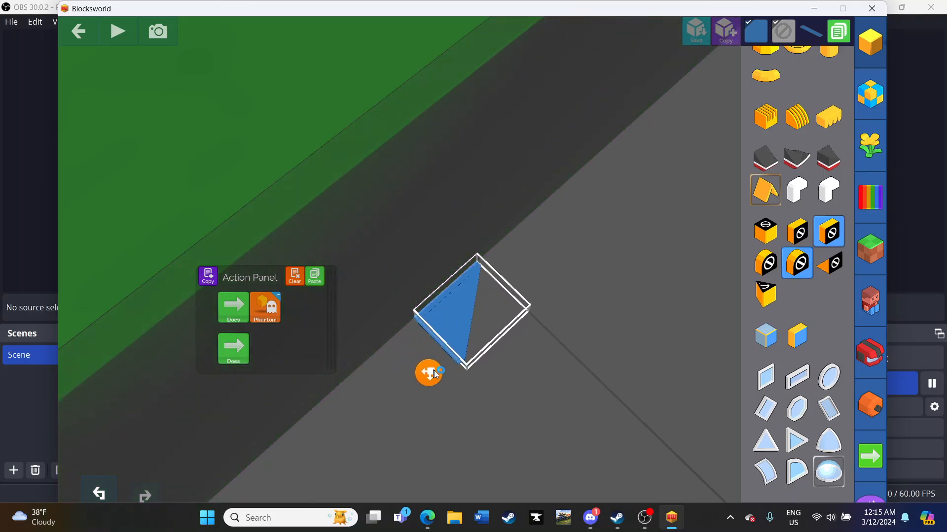
drag(434, 370, 439, 372)
drag(697, 246, 684, 187)
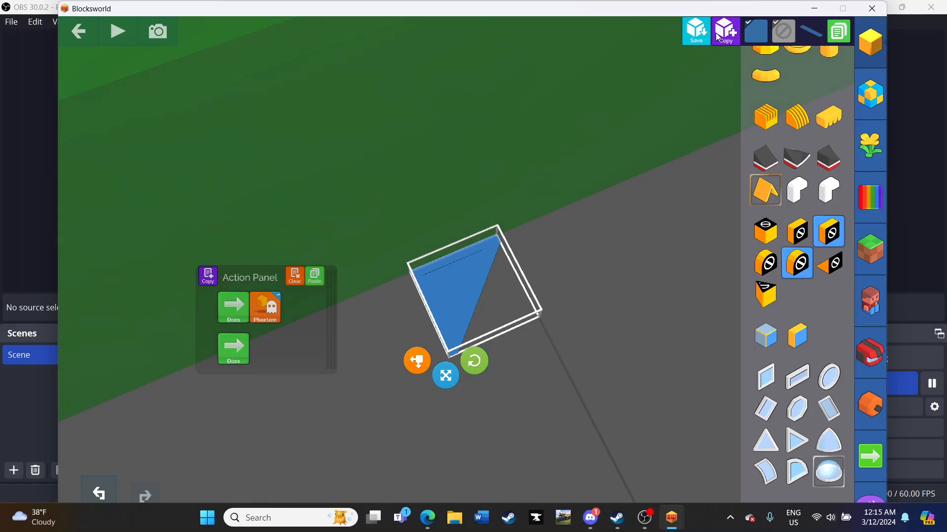
- Add copies of the blue triangle beside the first, turning one to form a slanted strip that heads diagonally across the corner tile
drag(717, 37, 365, 369)
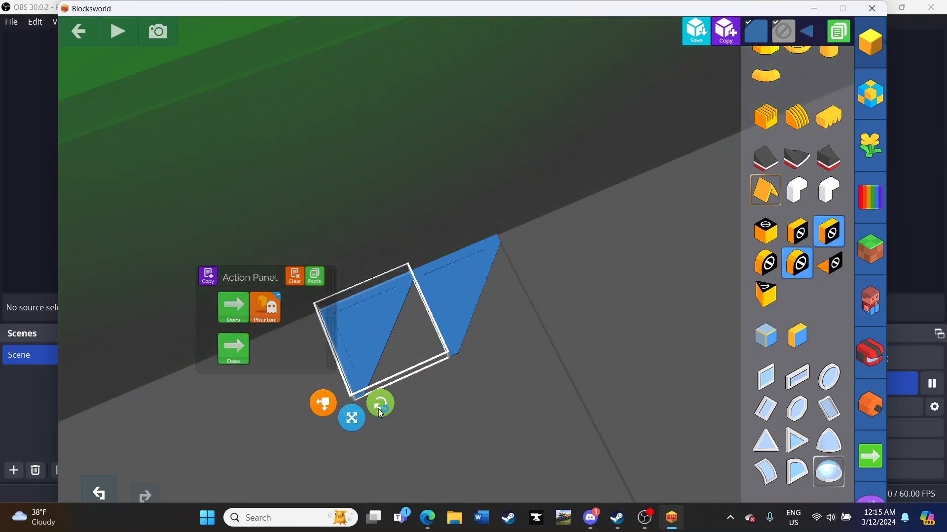
drag(380, 413, 276, 430)
drag(619, 379, 608, 344)
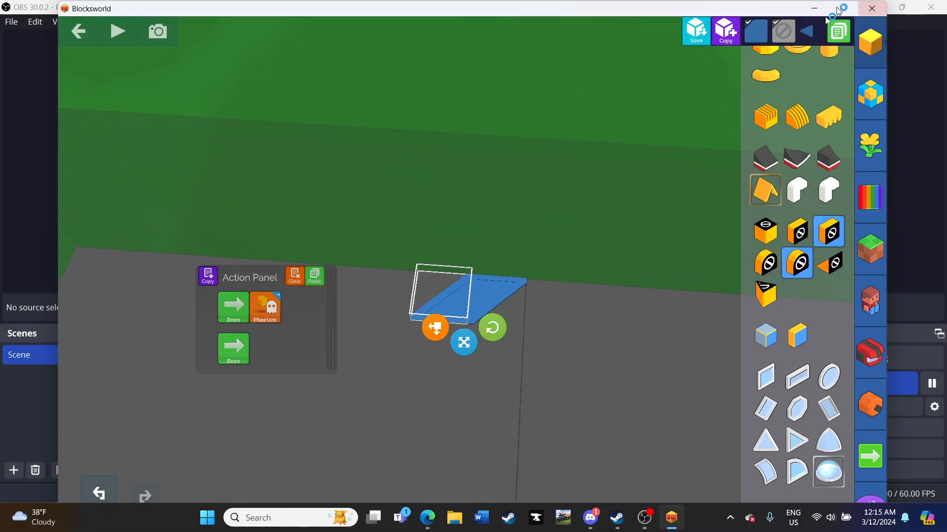
drag(804, 41, 442, 349)
drag(562, 316, 658, 364)
drag(813, 39, 448, 434)
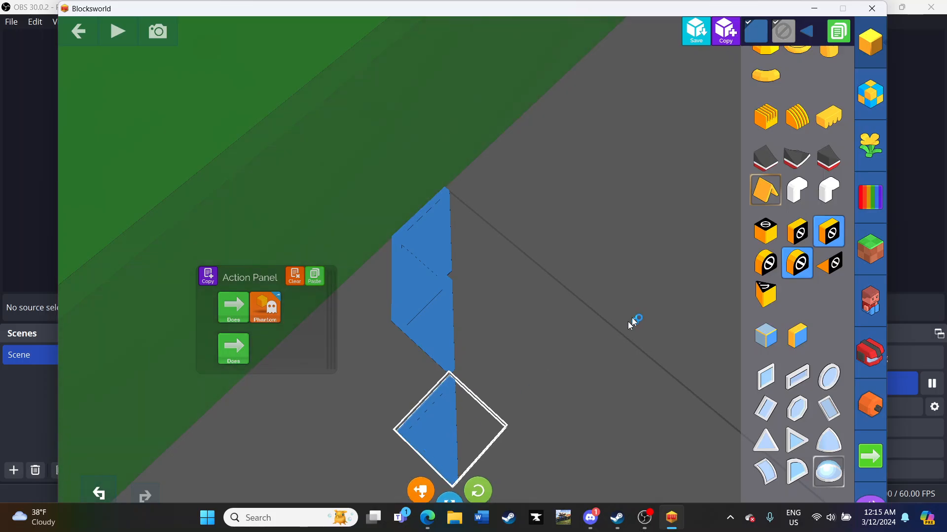
- Continue the diagonal row across the corner tile with further tip-to-tip copies of the blue triangle
drag(631, 321, 496, 331)
click(496, 331)
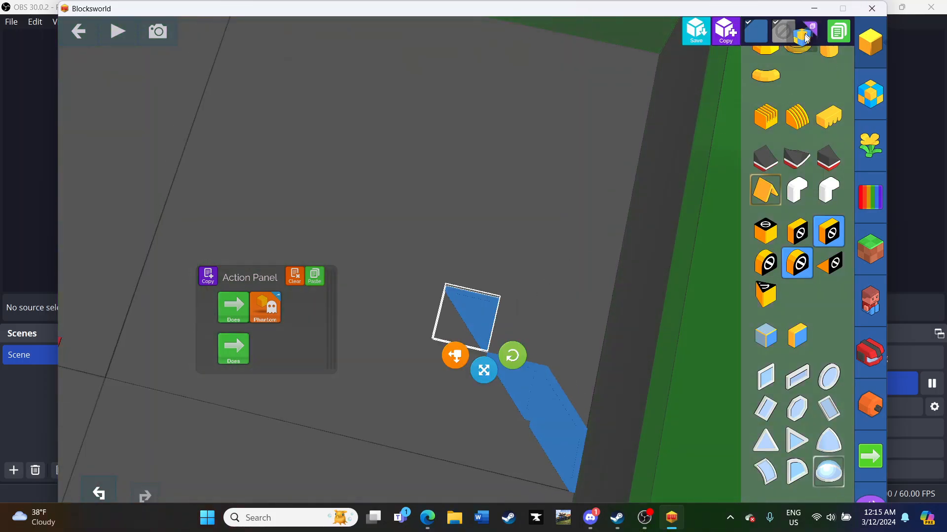
drag(806, 38, 435, 260)
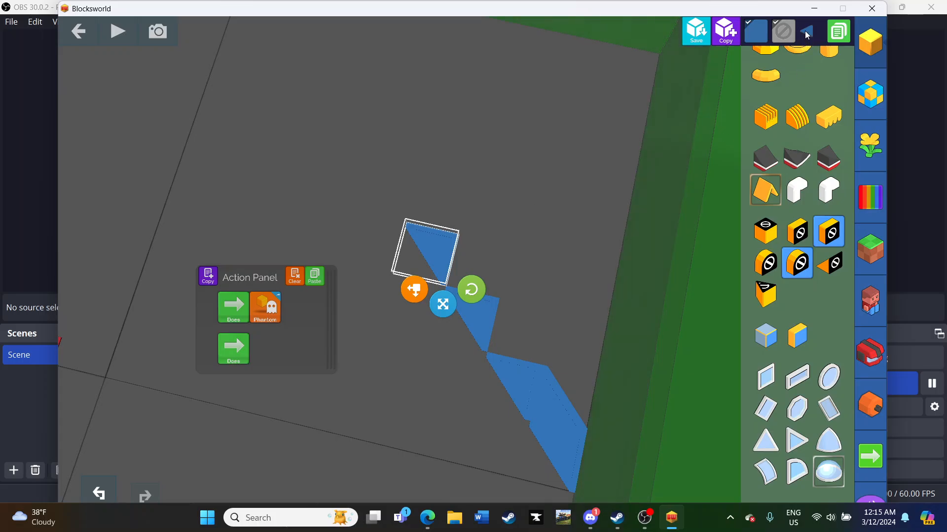
drag(806, 34, 393, 193)
drag(530, 109, 466, 119)
drag(817, 31, 507, 203)
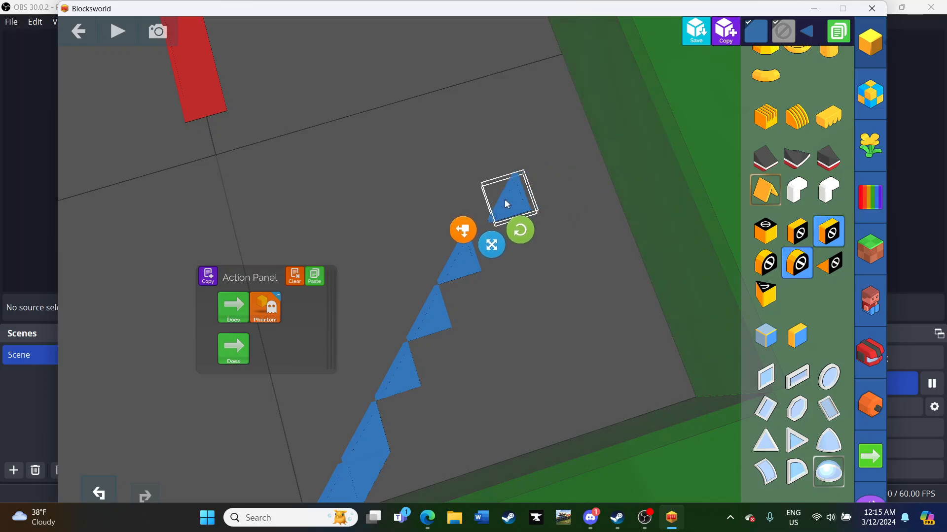
drag(802, 40, 524, 158)
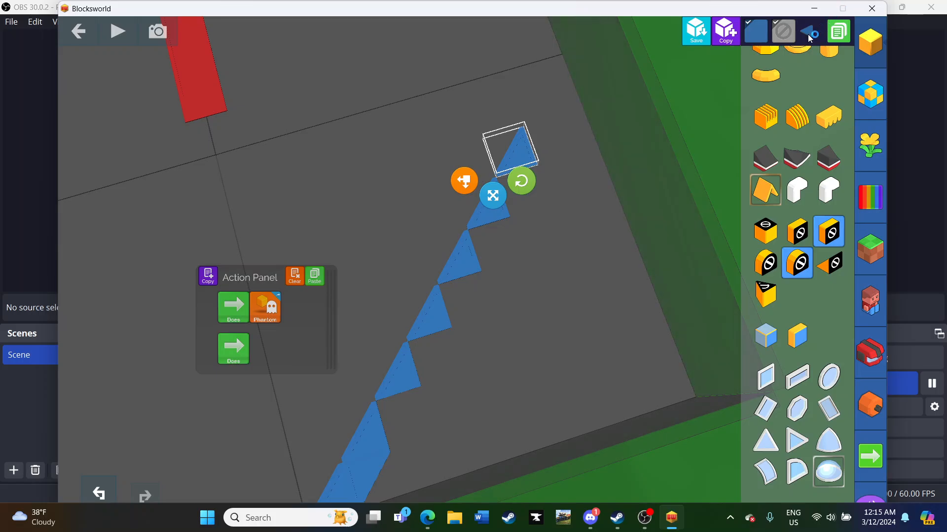
drag(810, 37, 575, 117)
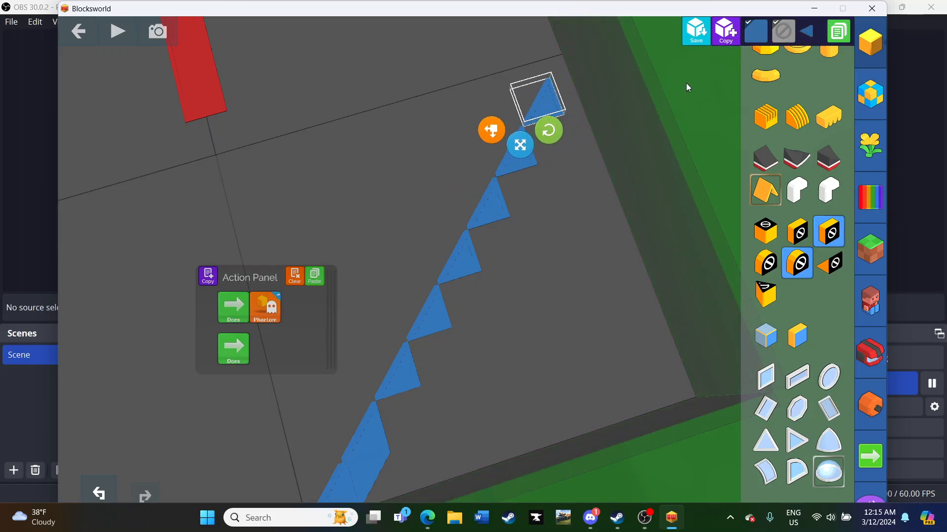
- Shift the triangles of the diagonal row one after another so that they line up across the corner tile
drag(685, 83, 659, 74)
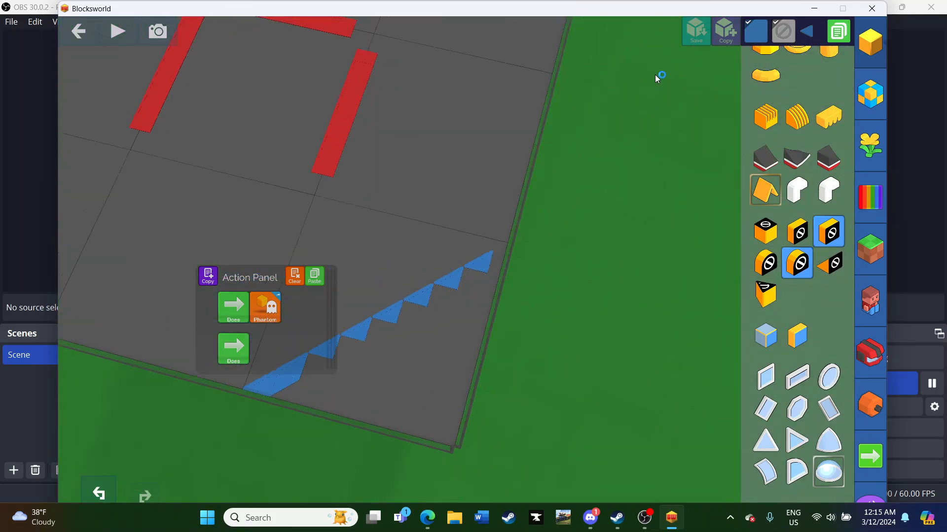
drag(620, 114, 720, 142)
scroll(608, 103, up, 3)
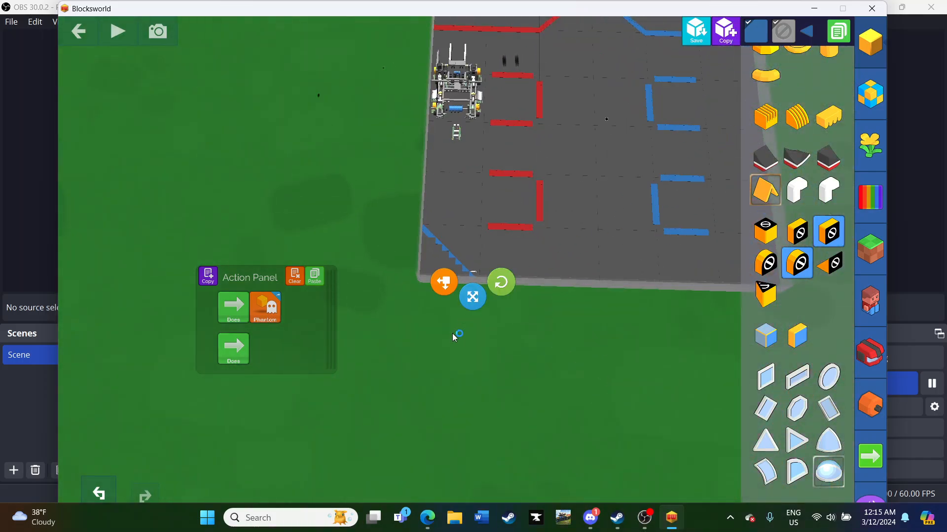
drag(453, 337, 400, 343)
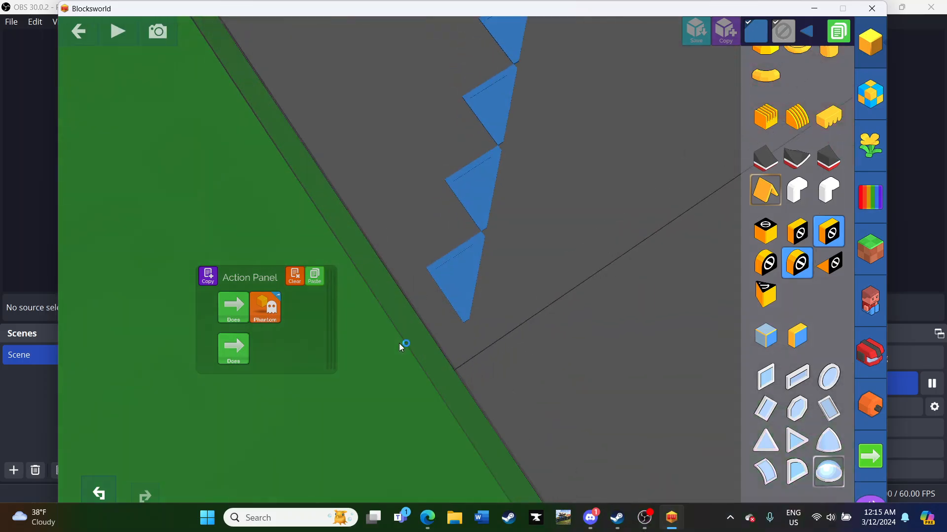
drag(373, 391, 628, 437)
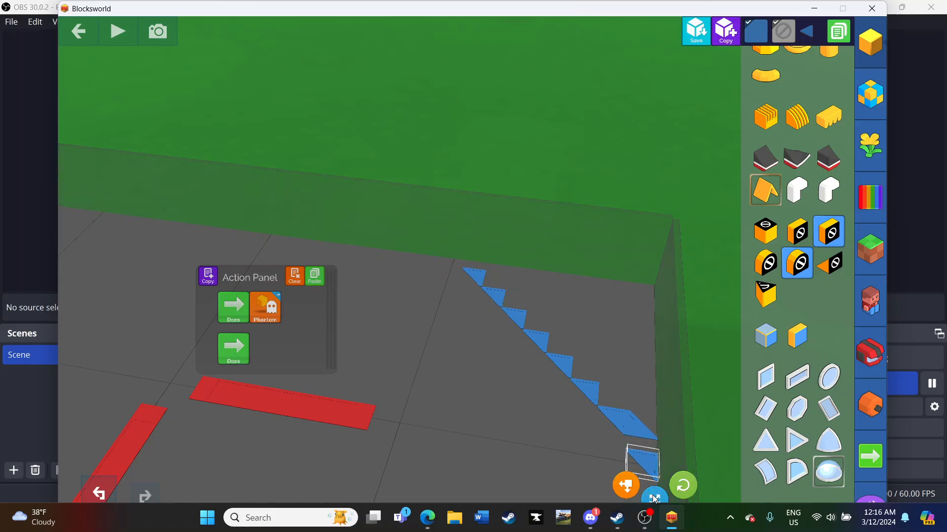
drag(643, 467, 647, 469)
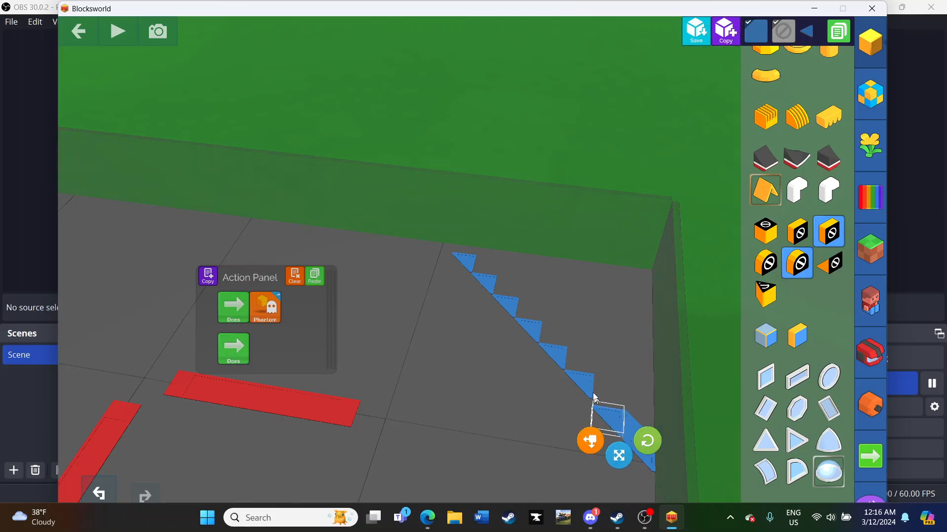
drag(583, 416, 585, 436)
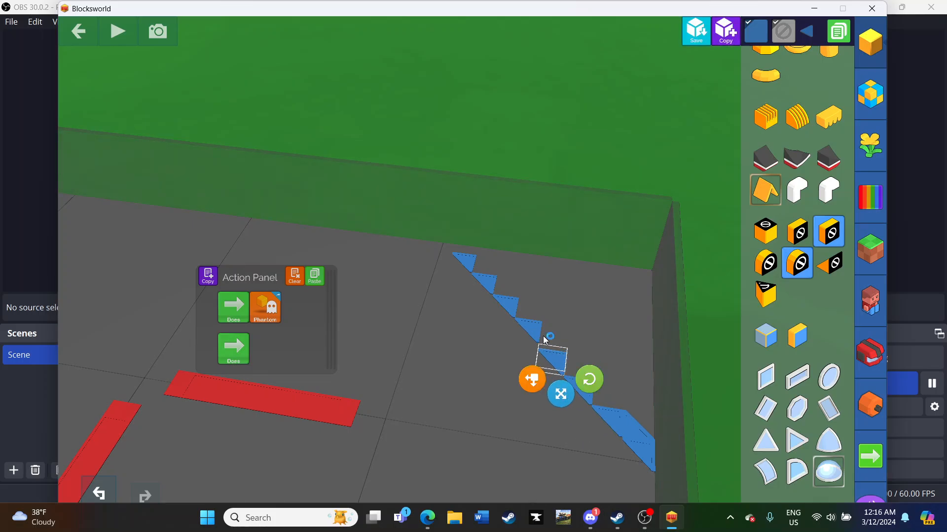
drag(544, 359, 538, 373)
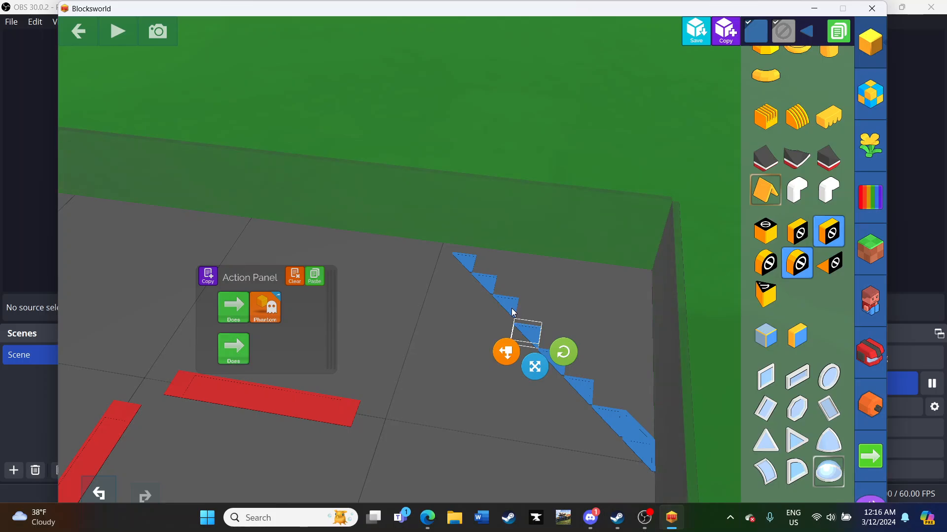
click(489, 285)
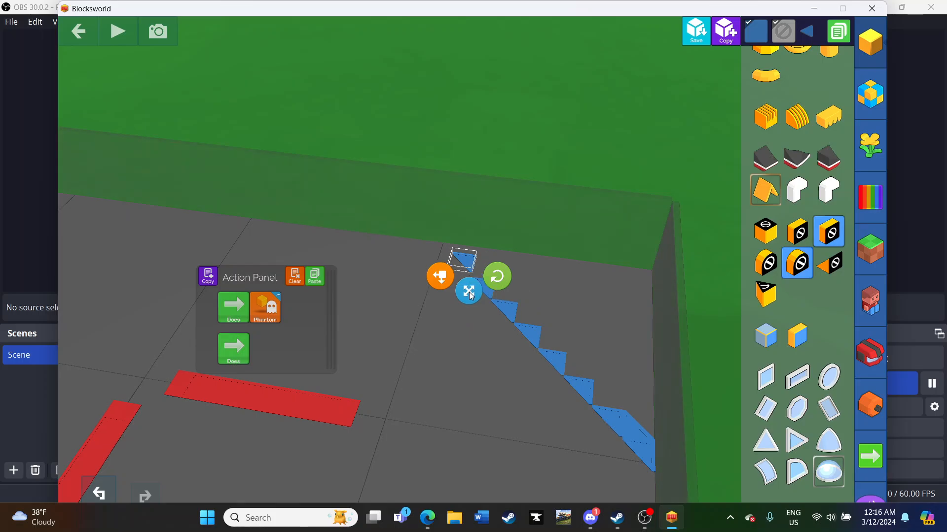
drag(470, 295, 466, 304)
- Add one more blue triangle at the open end of the diagonal row to reach the other field wall
scroll(504, 256, up, 4)
drag(541, 190, 465, 326)
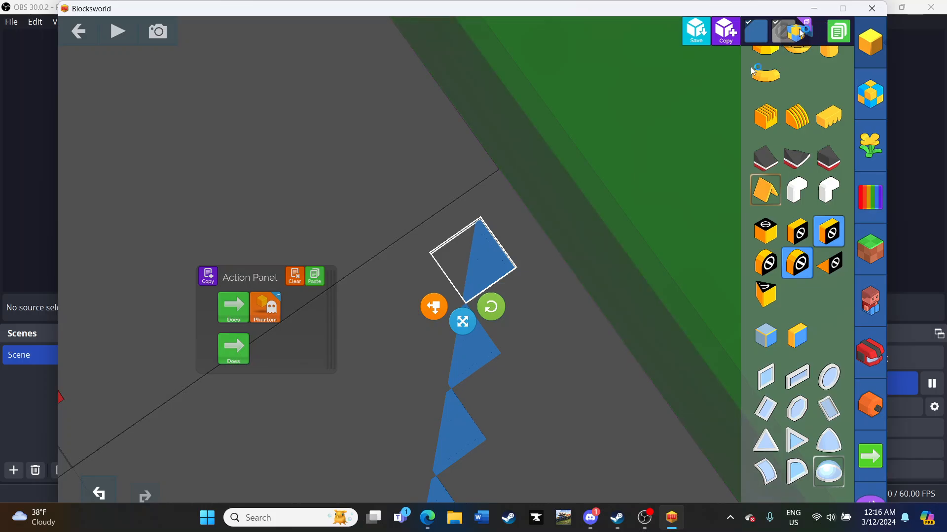
drag(799, 33, 481, 184)
drag(653, 134, 650, 105)
scroll(632, 140, down, 6)
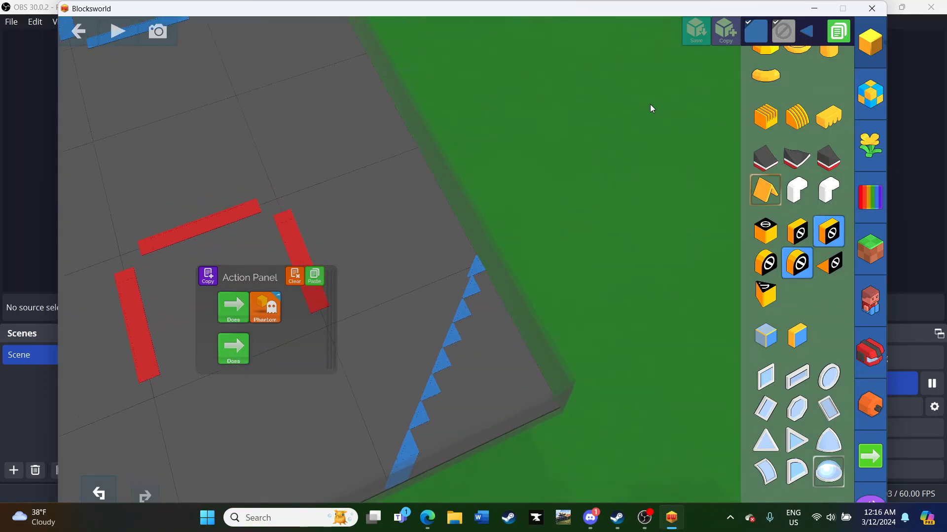
- Remove all blue triangles of the diagonal row from the corner tile
drag(585, 175, 710, 195)
scroll(691, 189, up, 6)
scroll(583, 290, down, 6)
drag(583, 290, 600, 271)
click(653, 88)
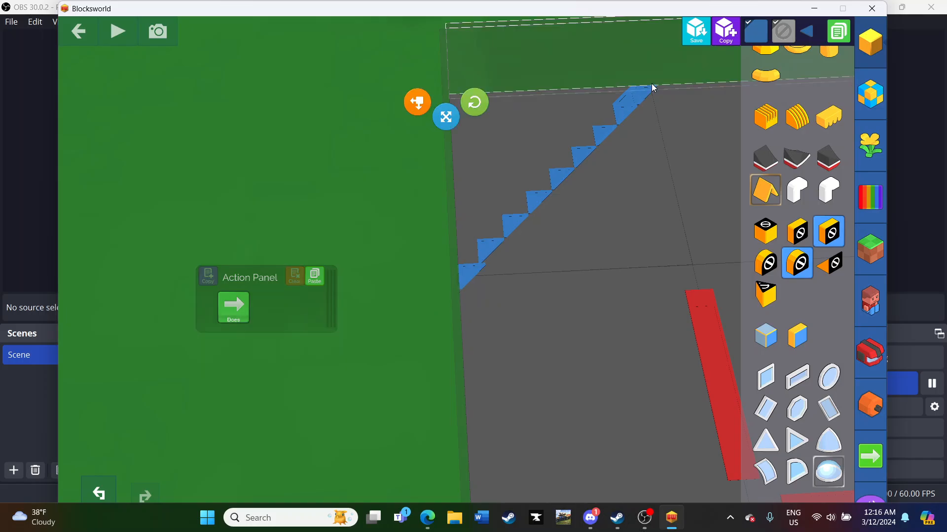
click(643, 100)
drag(643, 99, 783, 123)
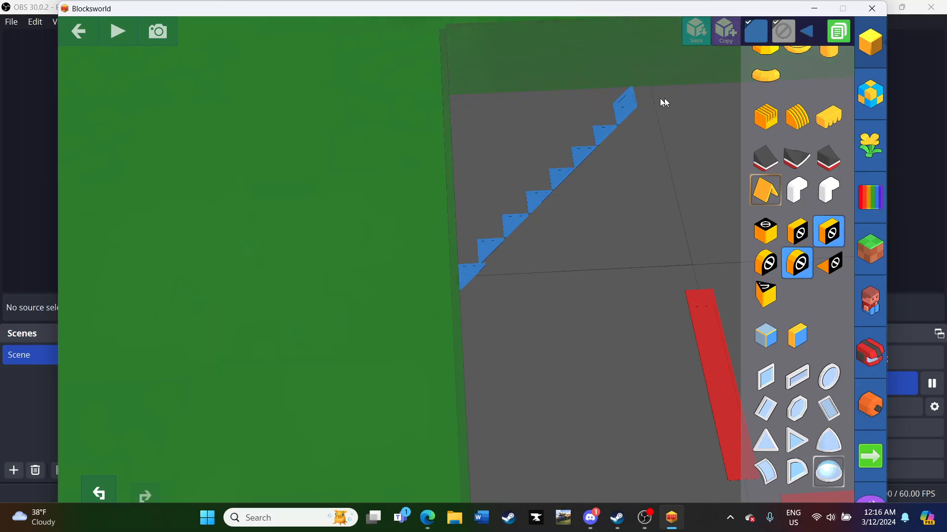
drag(631, 102, 772, 136)
click(623, 119)
drag(625, 117, 781, 133)
click(616, 134)
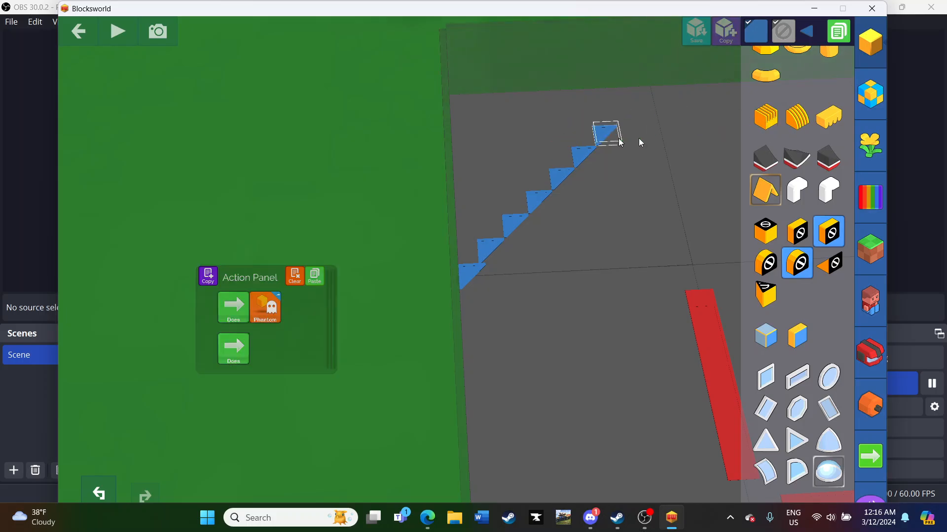
drag(612, 134, 767, 148)
click(582, 157)
drag(582, 157, 765, 160)
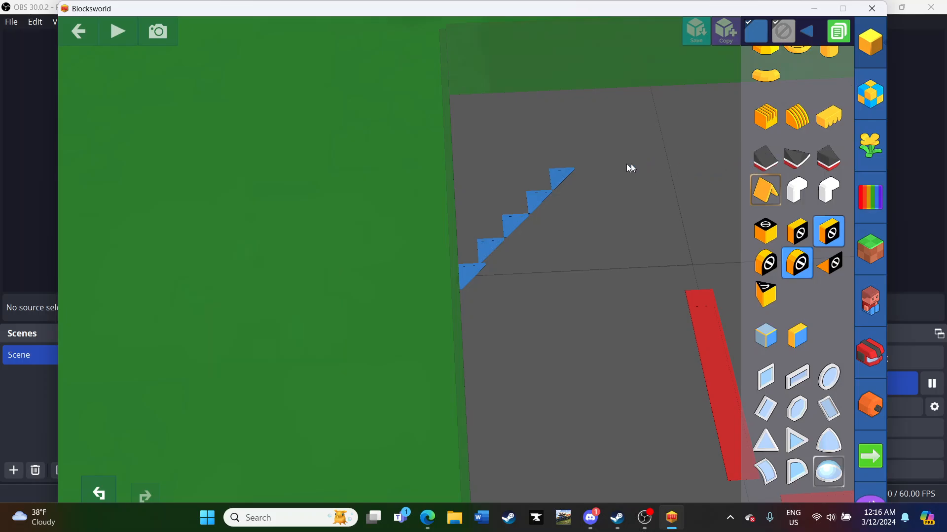
click(552, 188)
drag(552, 188, 834, 168)
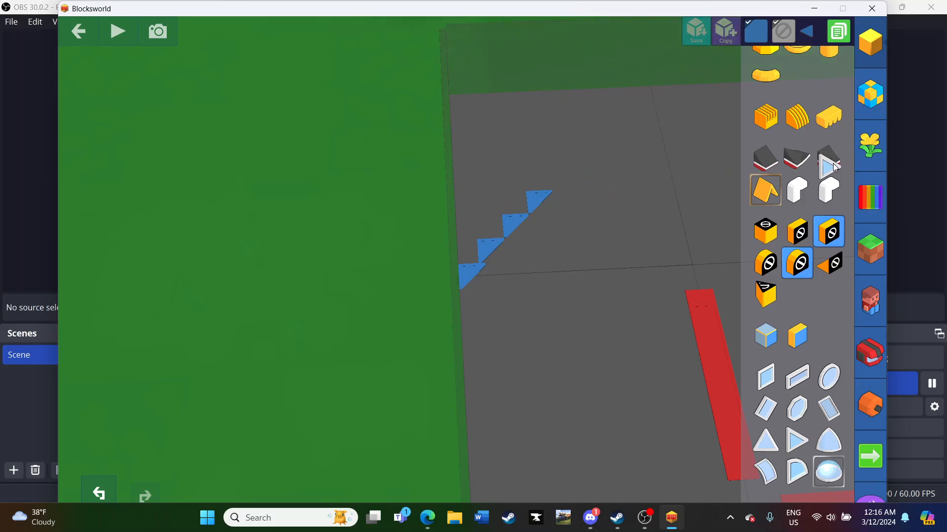
click(541, 200)
drag(539, 197, 822, 204)
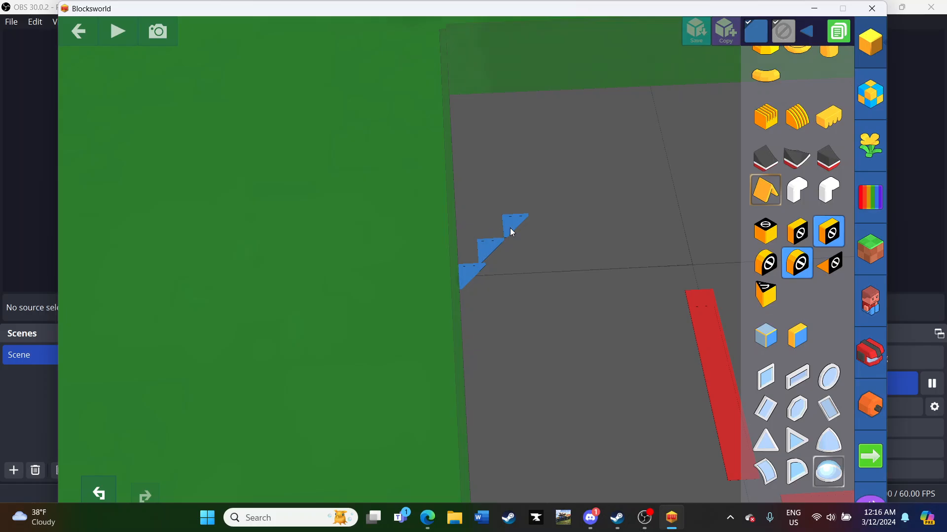
drag(510, 228, 707, 207)
click(536, 178)
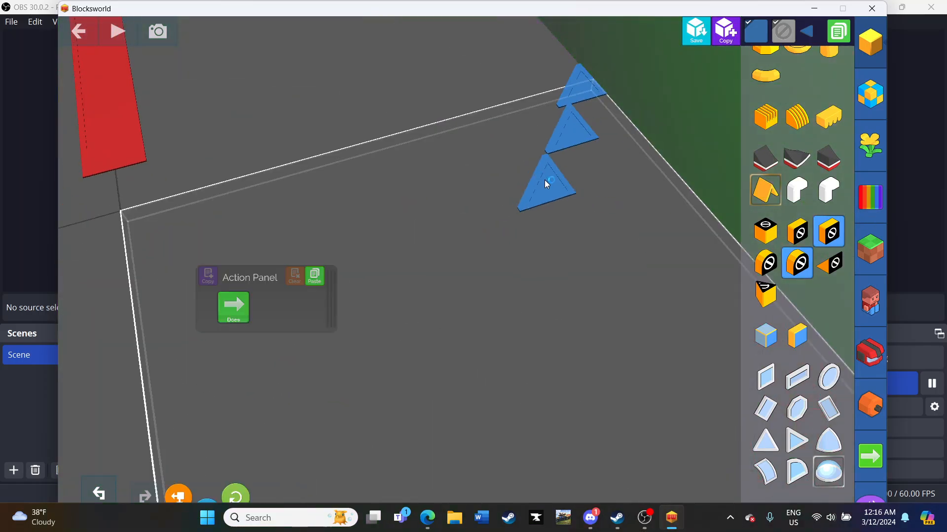
drag(544, 181, 720, 149)
click(564, 142)
drag(563, 143, 694, 111)
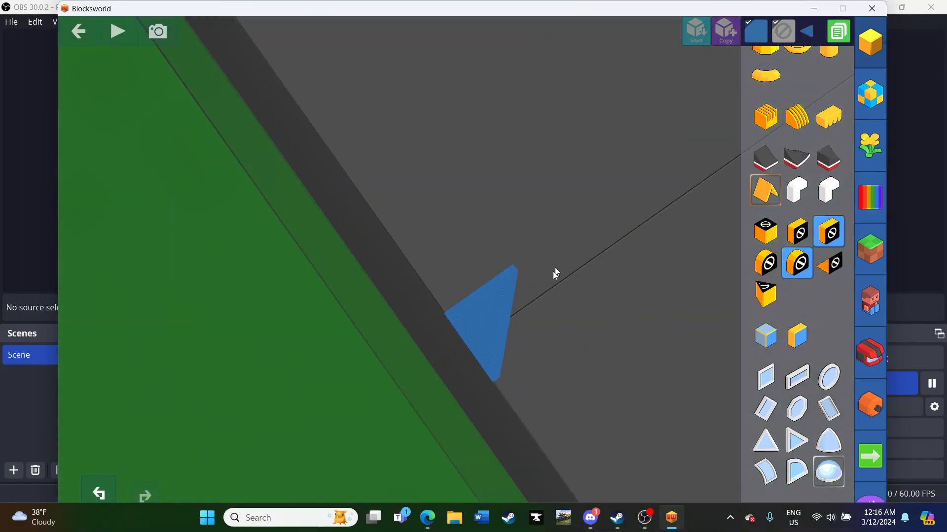
click(499, 319)
drag(499, 319, 818, 233)
drag(589, 190, 703, 102)
scroll(665, 134, down, 5)
drag(558, 154, 566, 179)
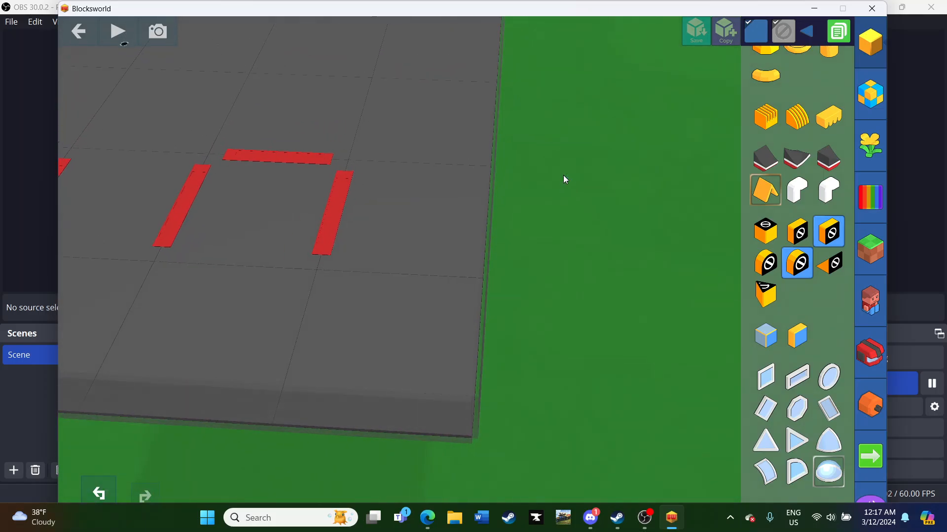
- Place one blue Phantom triangle on the corner tile, flush against the field wall with its tip at the tile seam
drag(563, 175, 291, 327)
scroll(510, 212, down, 2)
scroll(510, 211, up, 2)
scroll(521, 129, down, 3)
scroll(443, 191, up, 3)
scroll(366, 253, down, 3)
scroll(290, 327, up, 3)
drag(523, 164, 563, 126)
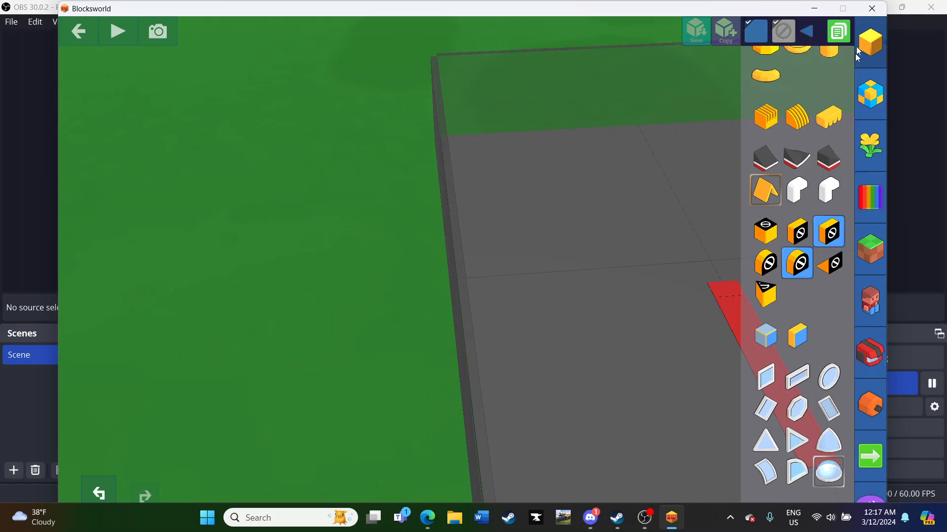
drag(810, 30, 647, 154)
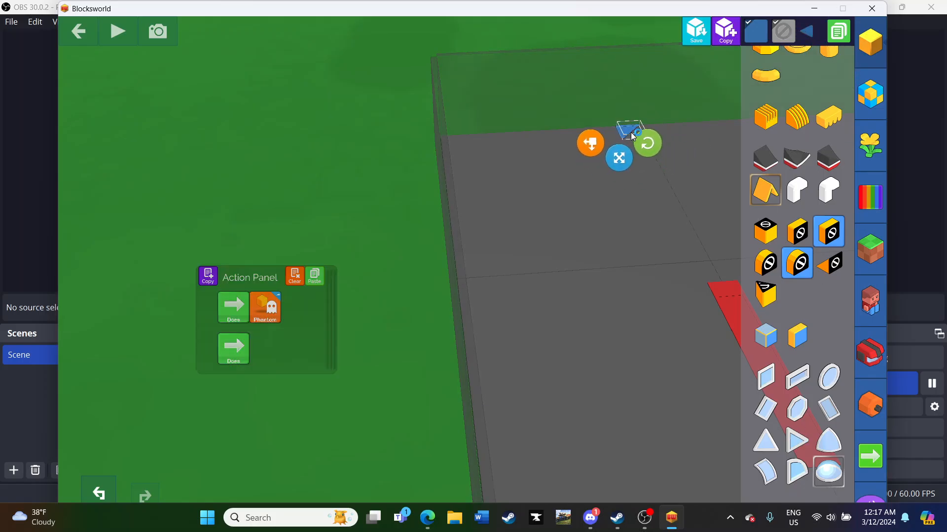
drag(632, 220, 539, 277)
scroll(658, 280, up, 5)
scroll(658, 281, down, 2)
scroll(657, 280, down, 4)
click(611, 180)
drag(611, 179, 632, 162)
scroll(632, 162, down, 5)
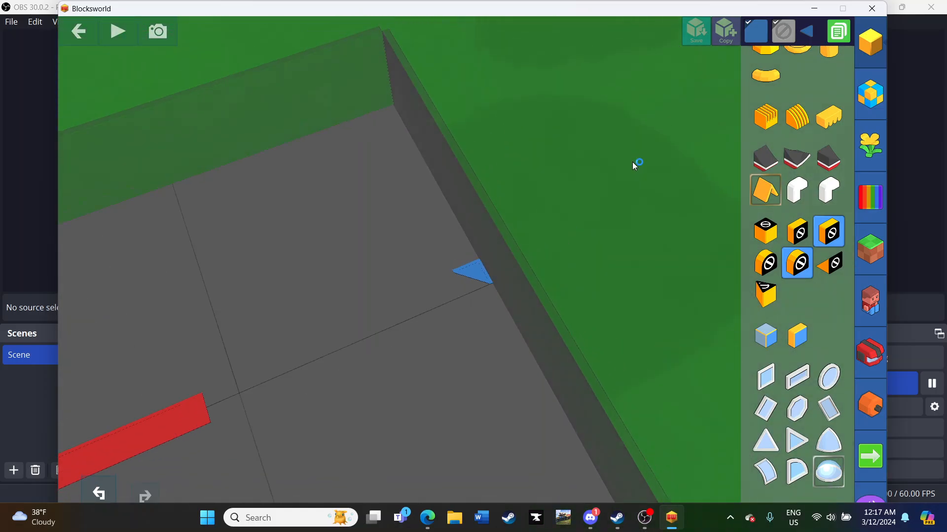
- Examine the blue triangle from several angles and distances to judge its size and alignment with the wall and tile seam
scroll(633, 162, up, 5)
scroll(620, 177, down, 5)
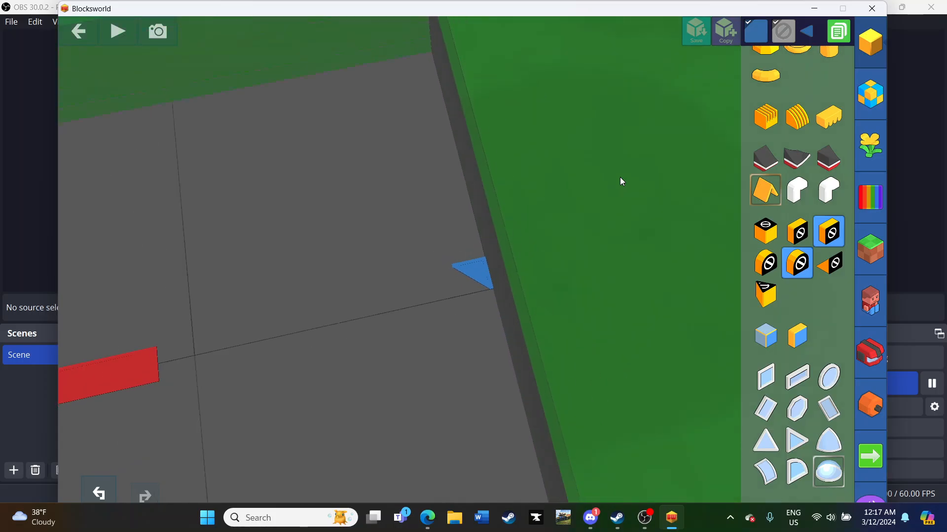
drag(619, 176, 343, 188)
scroll(607, 188, up, 3)
scroll(602, 193, down, 5)
scroll(480, 104, down, 4)
scroll(391, 121, up, 4)
scroll(382, 121, down, 3)
scroll(325, 205, up, 3)
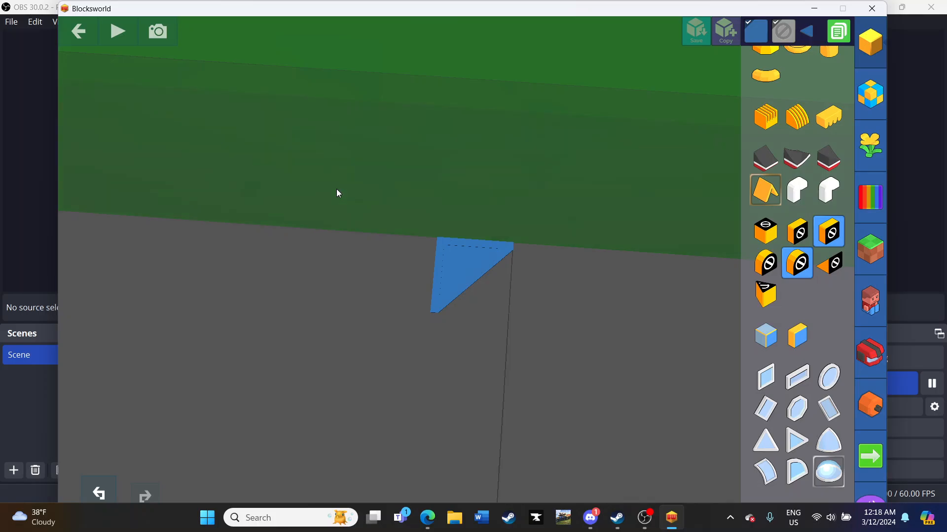
mouse_move(336, 189)
mouse_down()
mouse_move(424, 136)
mouse_move(414, 140)
mouse_move(281, 49)
mouse_move(262, 14)
mouse_move(277, 50)
mouse_up()
scroll(277, 49, down, 2)
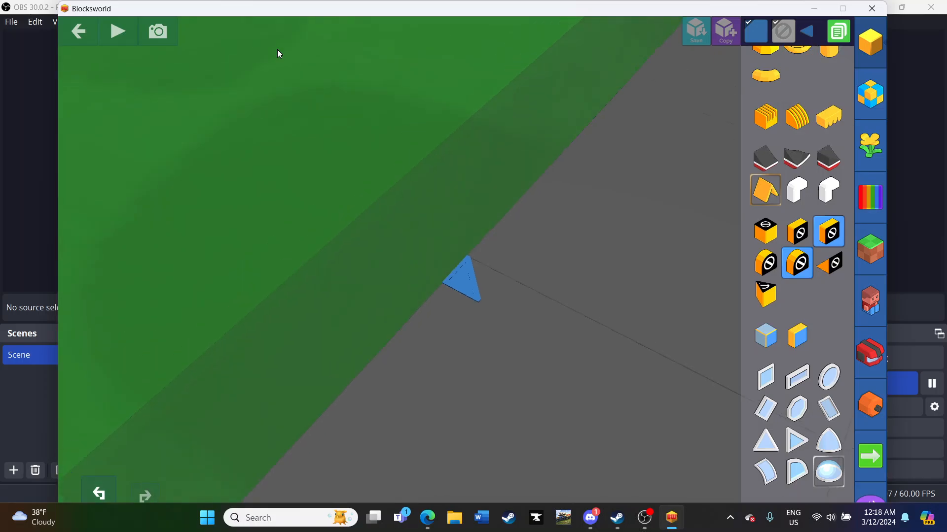
scroll(277, 49, up, 4)
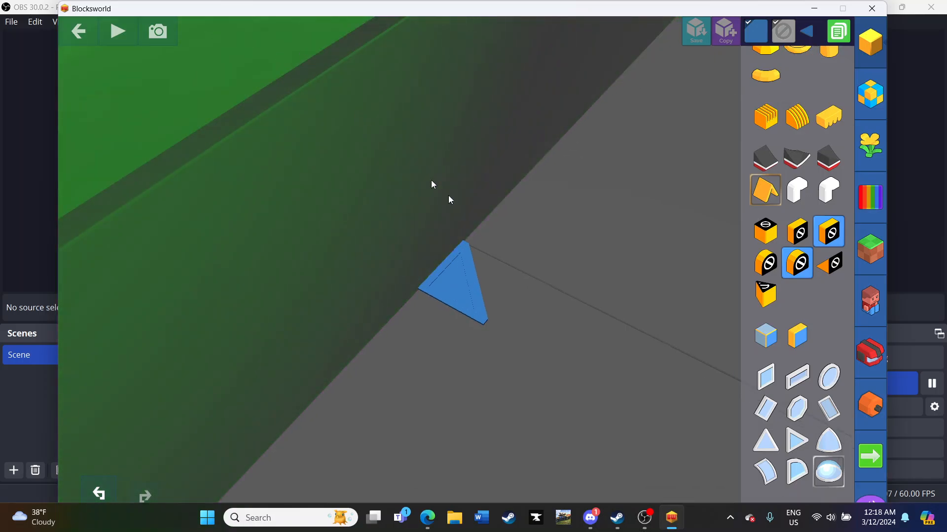
drag(450, 199, 505, 299)
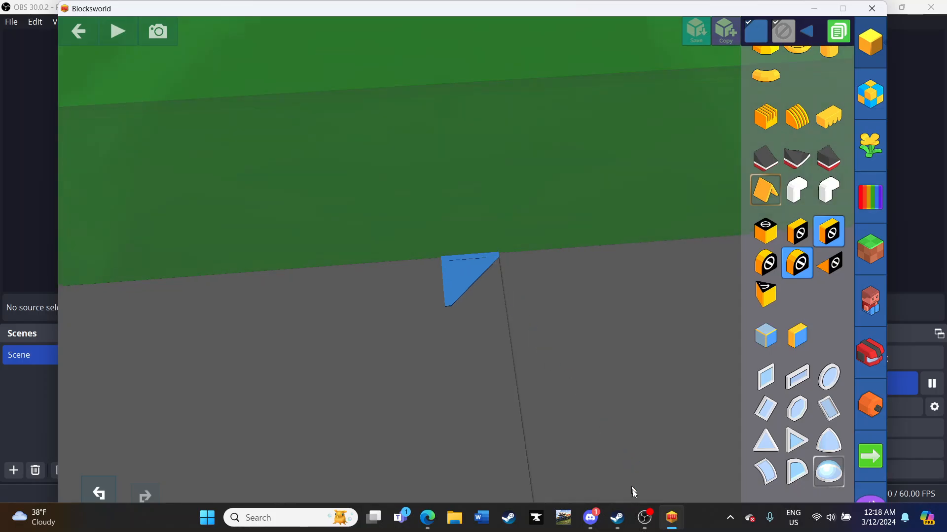
click(645, 527)
click(671, 518)
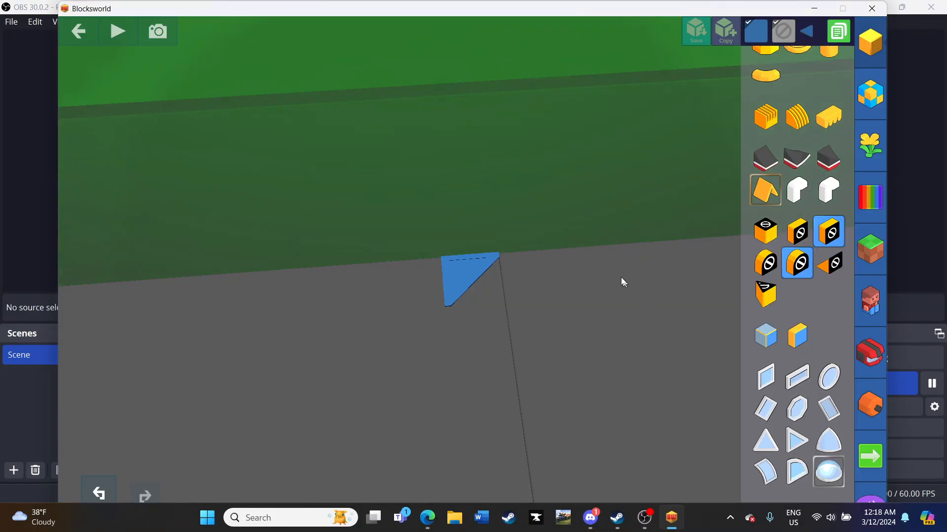
mouse_move(621, 276)
mouse_down()
mouse_move(596, 217)
mouse_move(636, 289)
mouse_up()
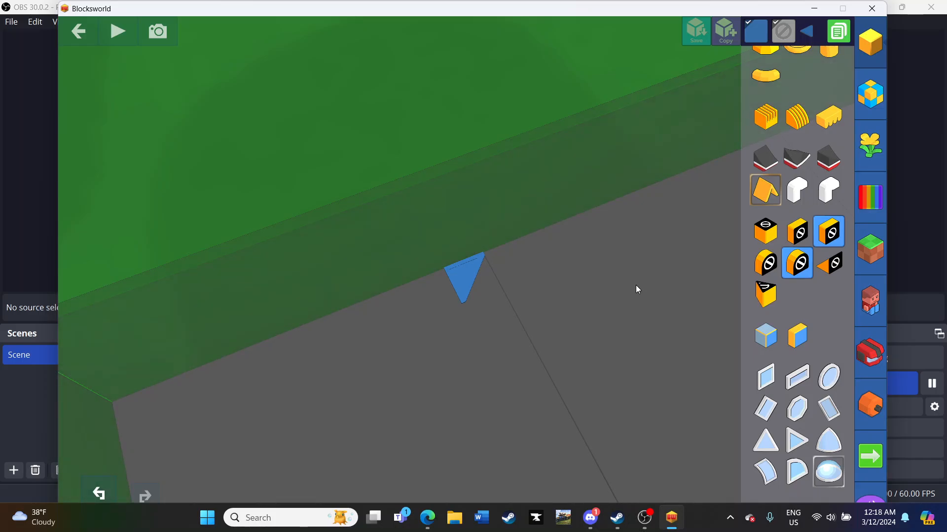
drag(636, 285, 625, 289)
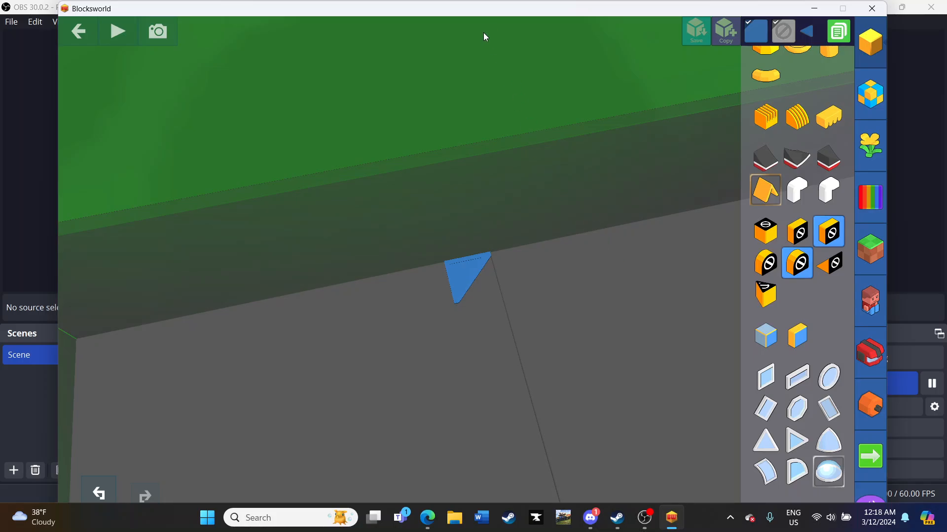
drag(496, 54, 512, 66)
scroll(512, 66, up, 3)
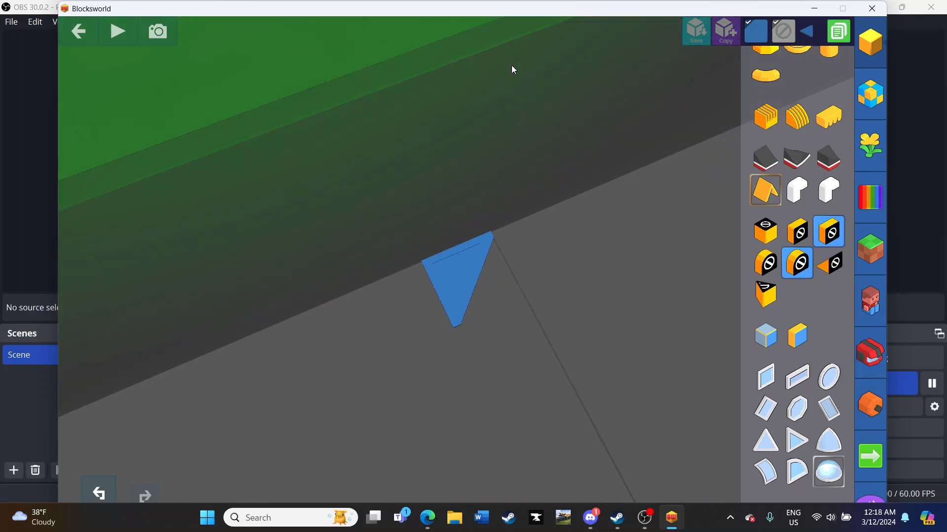
scroll(512, 66, down, 2)
scroll(510, 68, down, 3)
scroll(509, 69, up, 3)
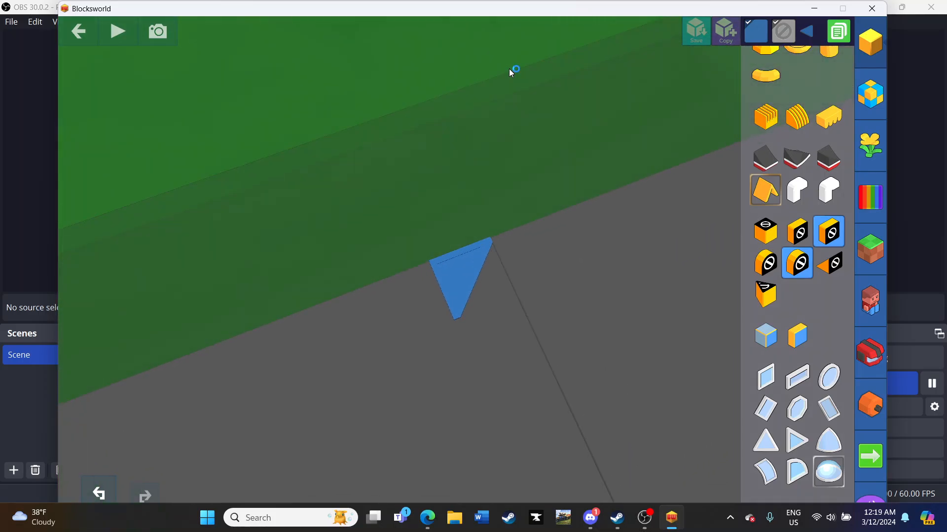
scroll(509, 69, down, 4)
drag(509, 69, 554, 43)
drag(580, 168, 535, 200)
scroll(620, 108, down, 3)
scroll(615, 101, up, 4)
scroll(573, 164, up, 3)
scroll(560, 176, down, 5)
scroll(534, 200, up, 2)
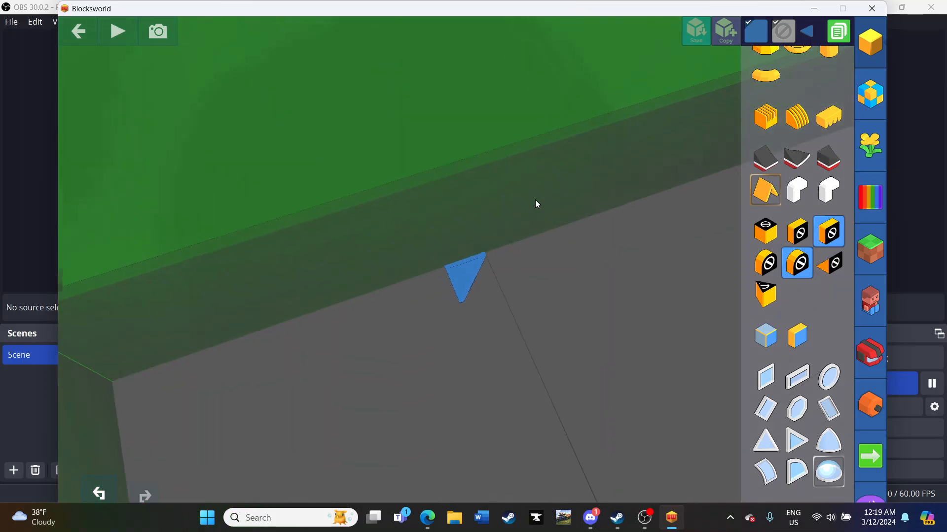
scroll(537, 204, up, 3)
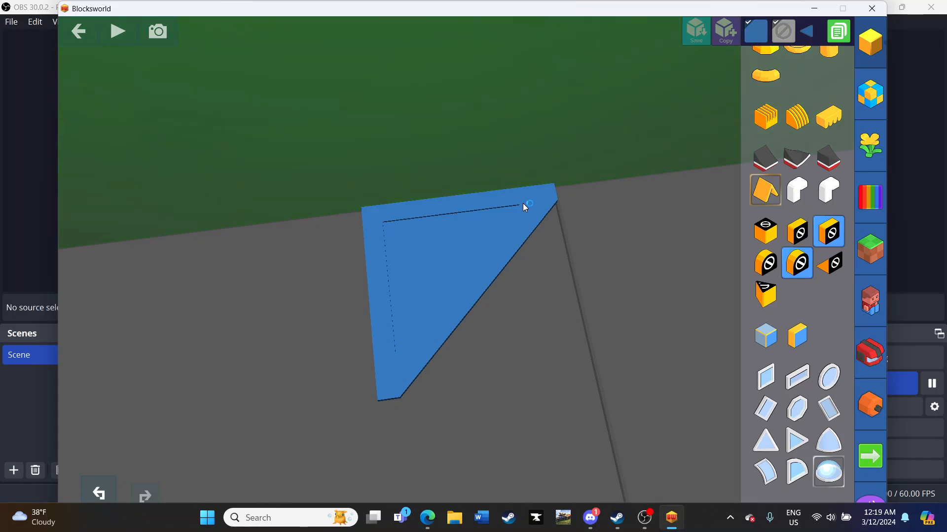
drag(523, 204, 519, 207)
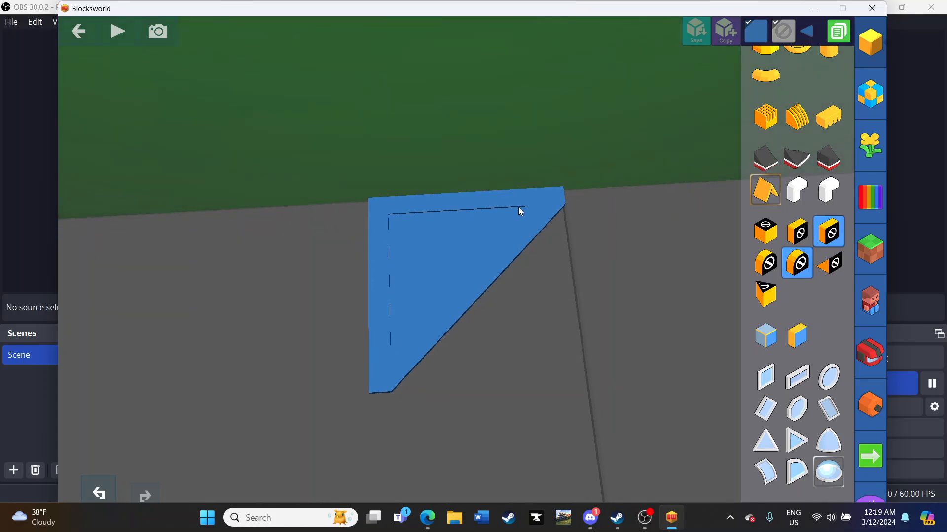
scroll(520, 211, down, 5)
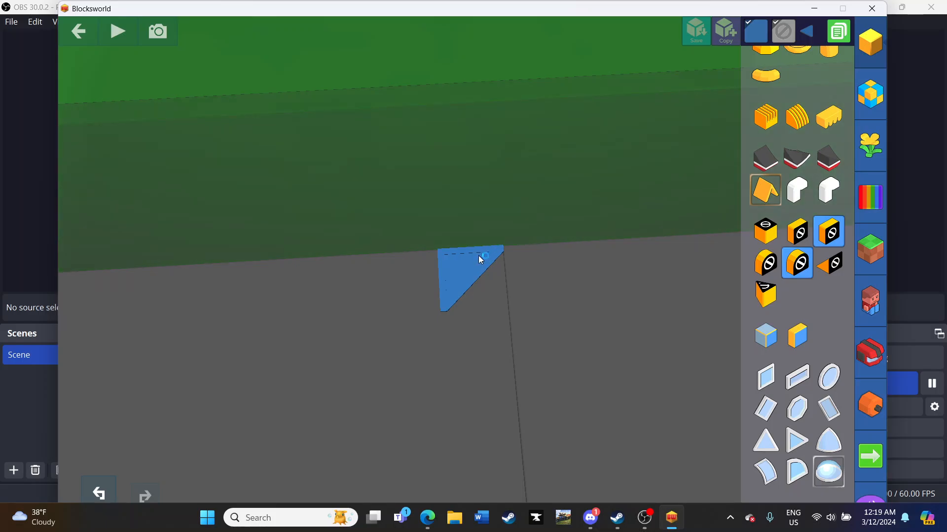
- Shift the blue triangle along the wall, away from the field corner, so that it straddles the tile seam
click(482, 258)
drag(562, 247, 534, 276)
drag(491, 329, 629, 339)
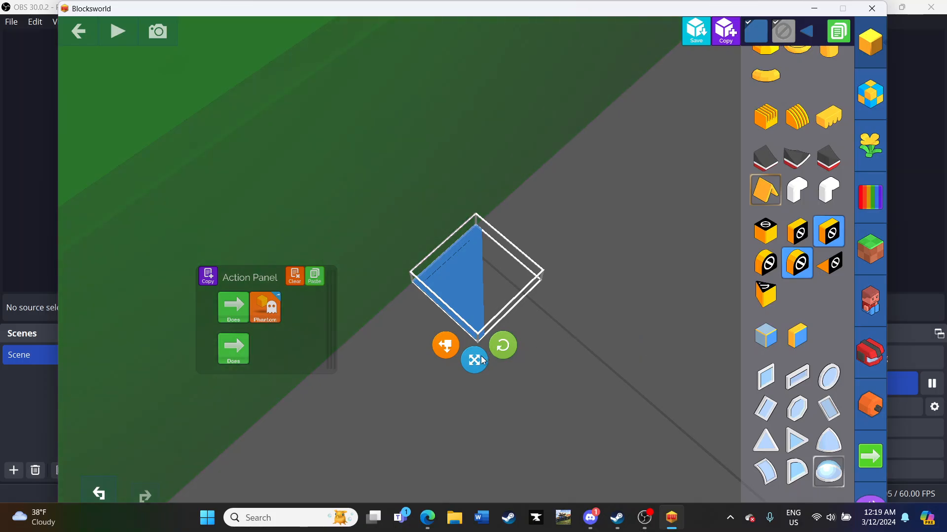
drag(480, 359, 500, 347)
drag(602, 277, 589, 238)
scroll(590, 238, down, 5)
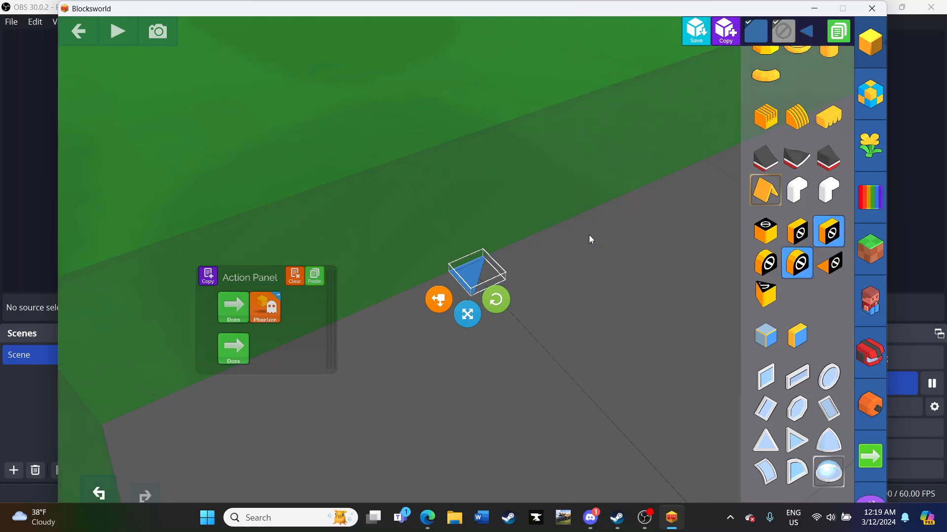
drag(591, 242, 557, 291)
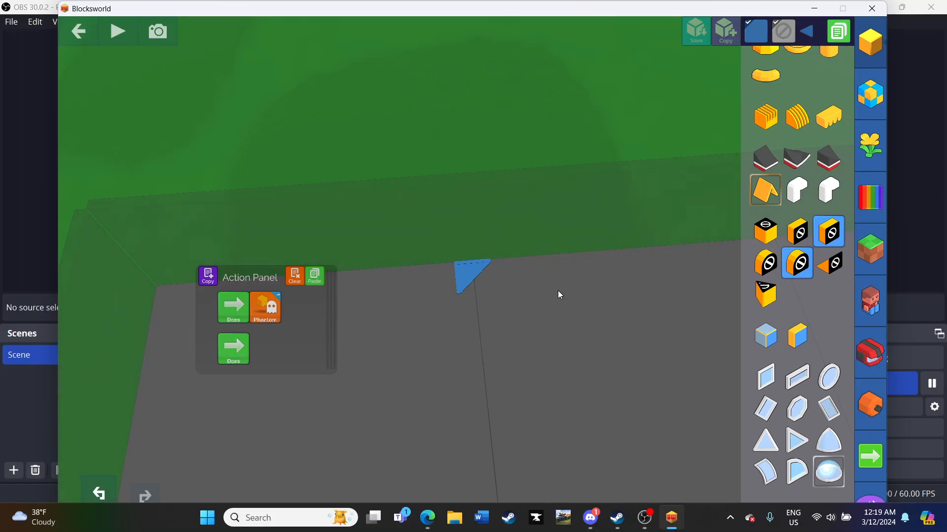
drag(557, 291, 472, 327)
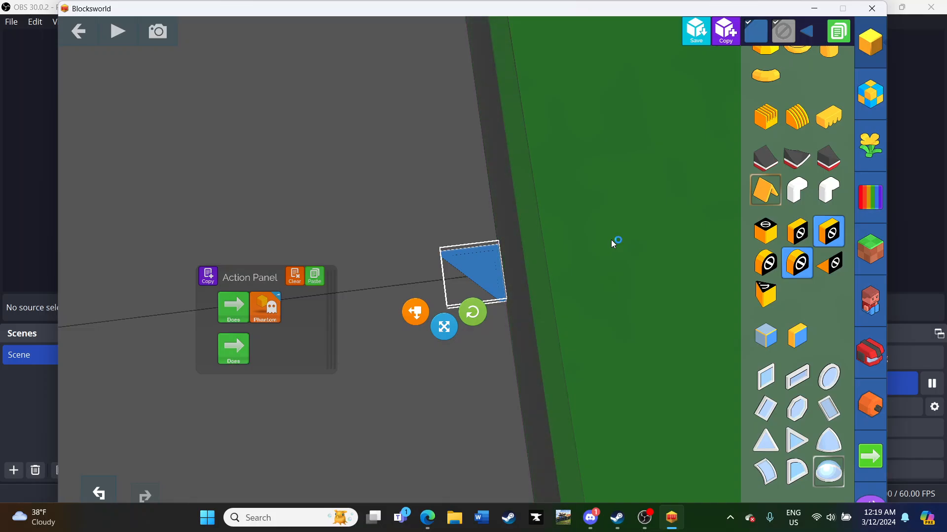
- Nudge the blue triangle partway back toward the field corner, leaving it slightly overlapping the tile seam
drag(610, 240, 632, 113)
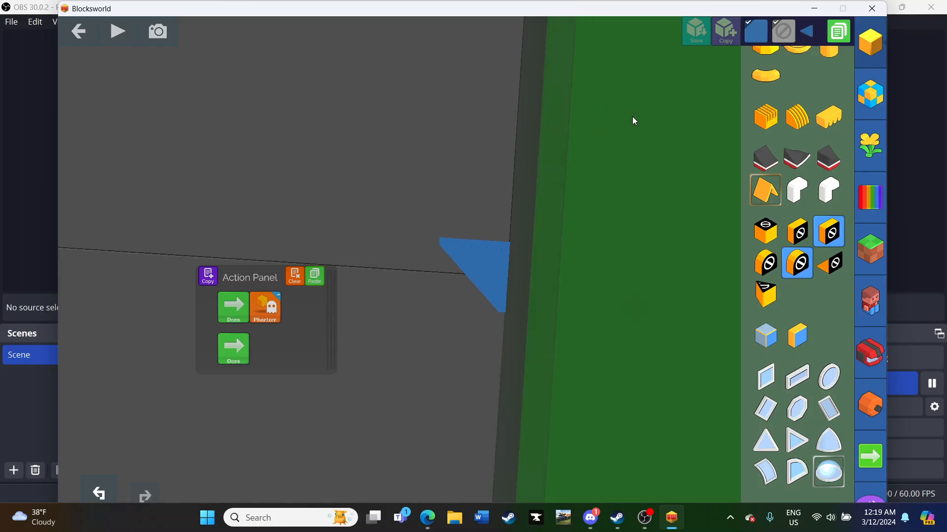
click(515, 298)
drag(504, 339, 499, 329)
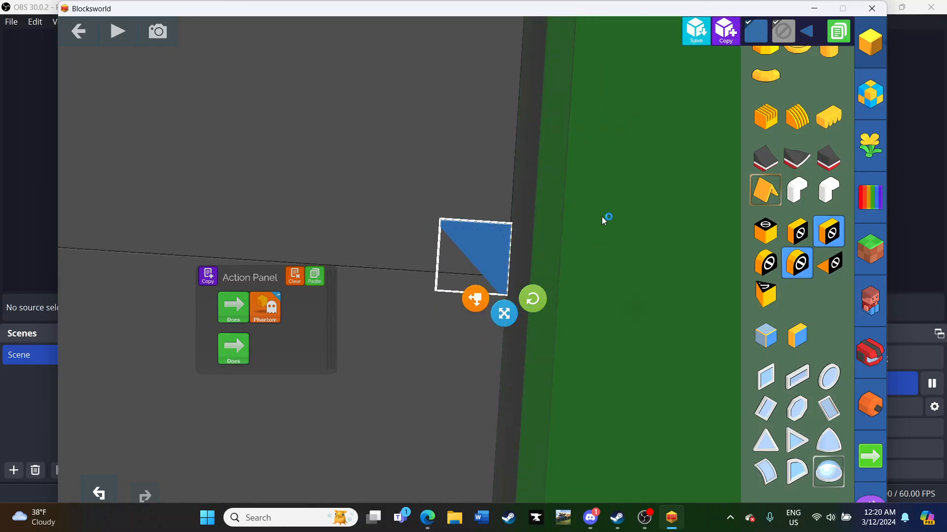
drag(602, 217, 605, 184)
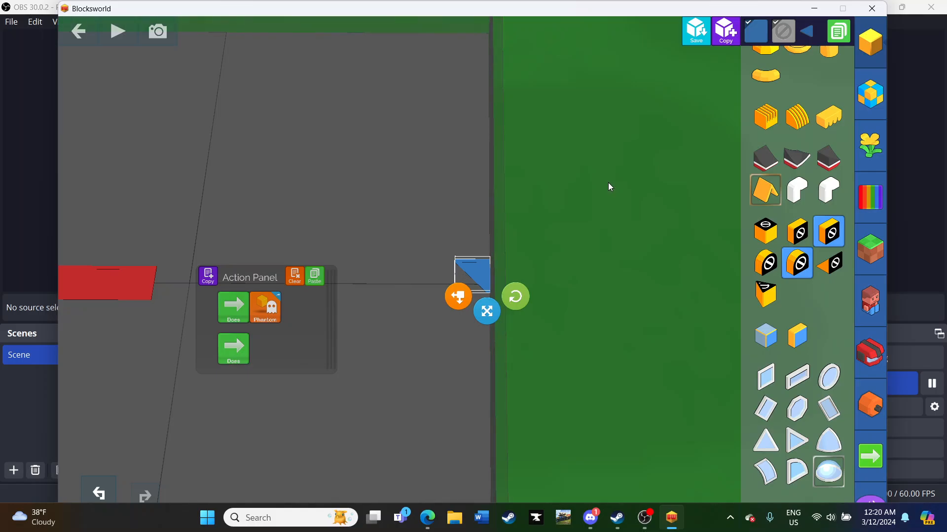
mouse_move(610, 185)
mouse_down()
mouse_move(632, 131)
mouse_move(587, 194)
mouse_move(592, 209)
mouse_move(625, 182)
mouse_move(620, 173)
mouse_up()
scroll(620, 173, up, 3)
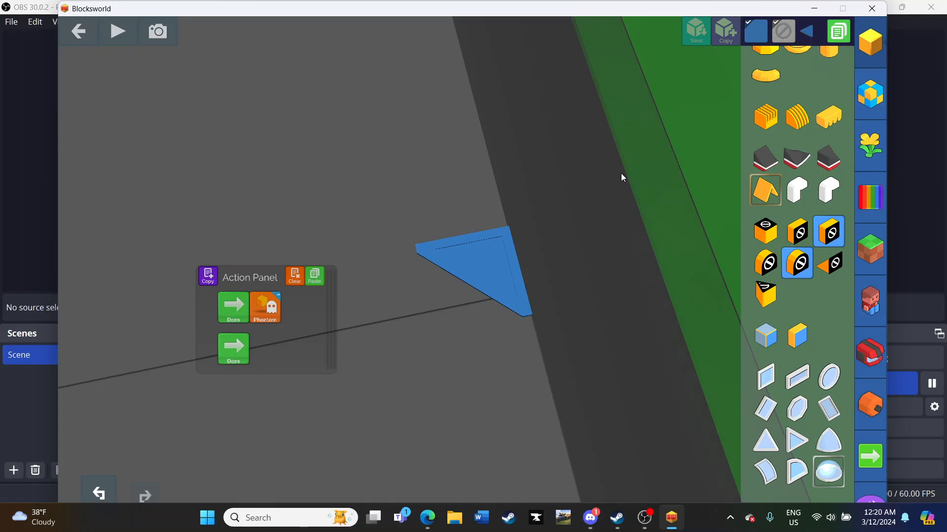
click(620, 173)
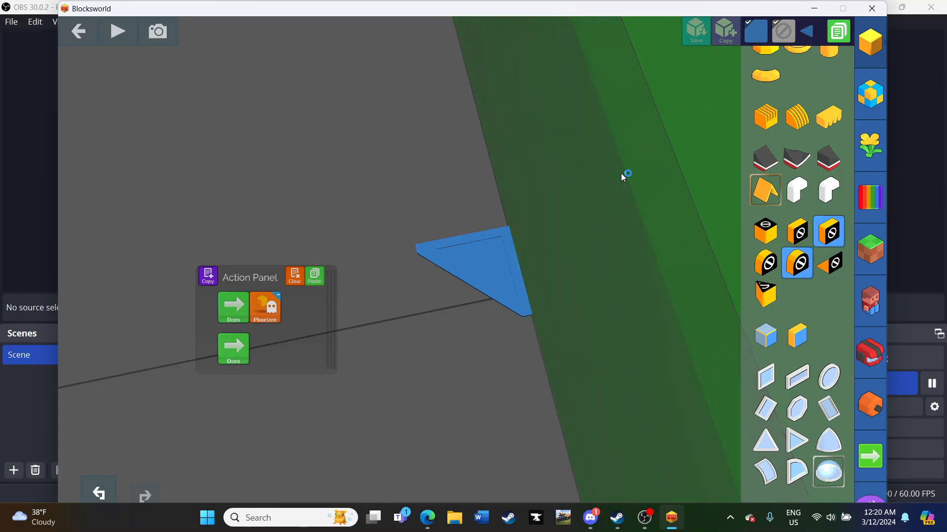
- Move the blue triangle fully back to the corner side of the seam, with its tip on the seam line
drag(622, 176, 650, 183)
scroll(634, 166, down, 3)
scroll(656, 160, up, 3)
scroll(656, 159, down, 3)
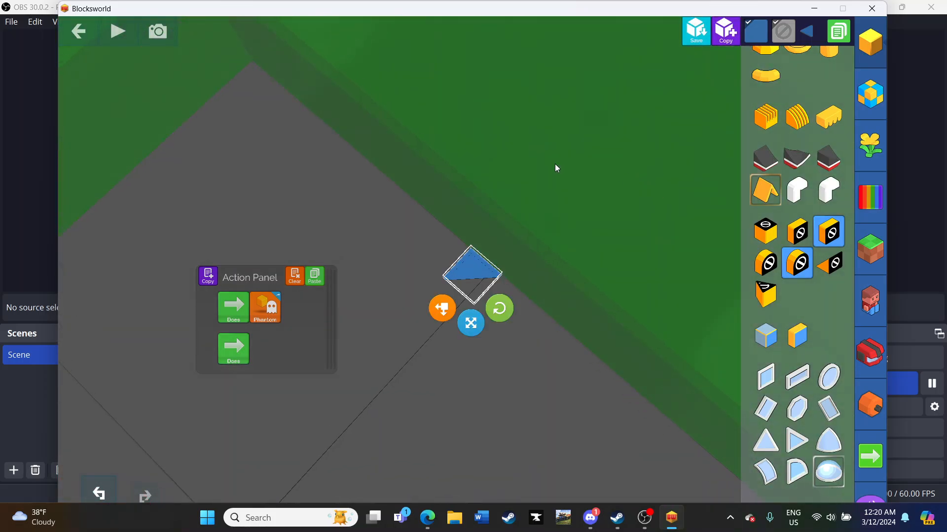
scroll(635, 147, up, 3)
drag(556, 165, 641, 124)
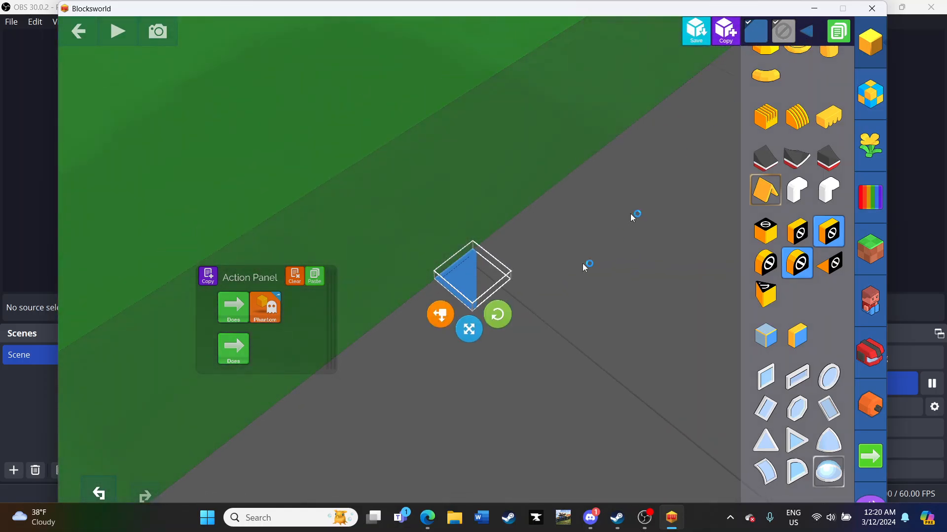
drag(585, 263, 552, 330)
scroll(497, 301, down, 5)
scroll(524, 322, up, 5)
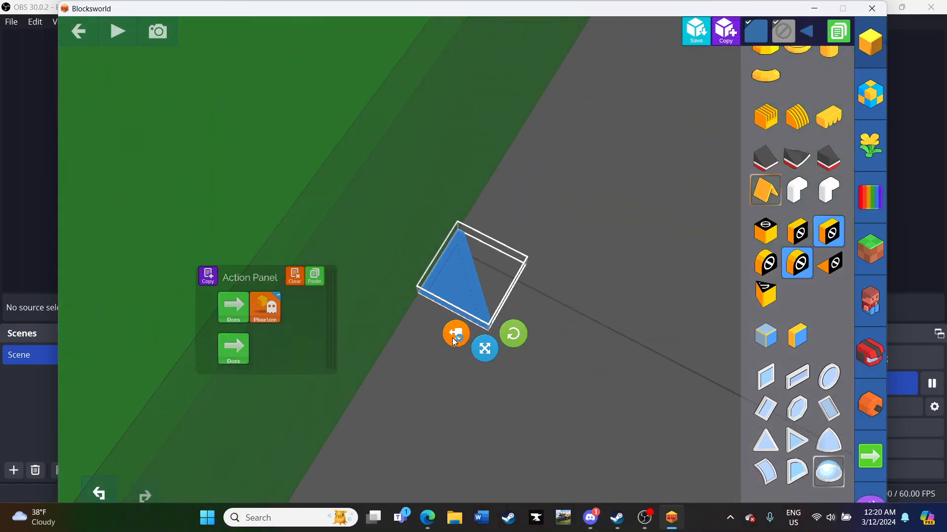
drag(485, 350, 469, 369)
drag(556, 276, 555, 254)
scroll(555, 254, down, 5)
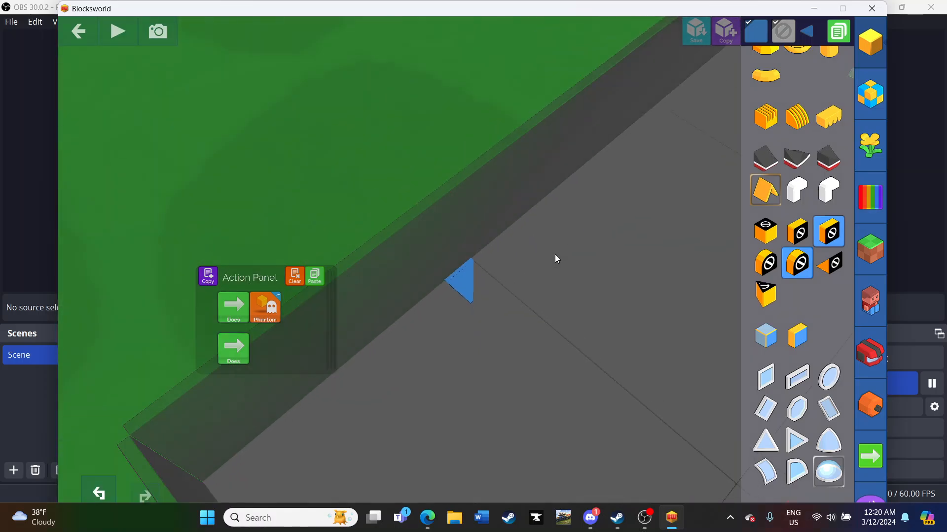
- Scale the blue triangle down to about half its size, keeping it against the wall beside the tile seam
click(461, 281)
drag(434, 306, 441, 282)
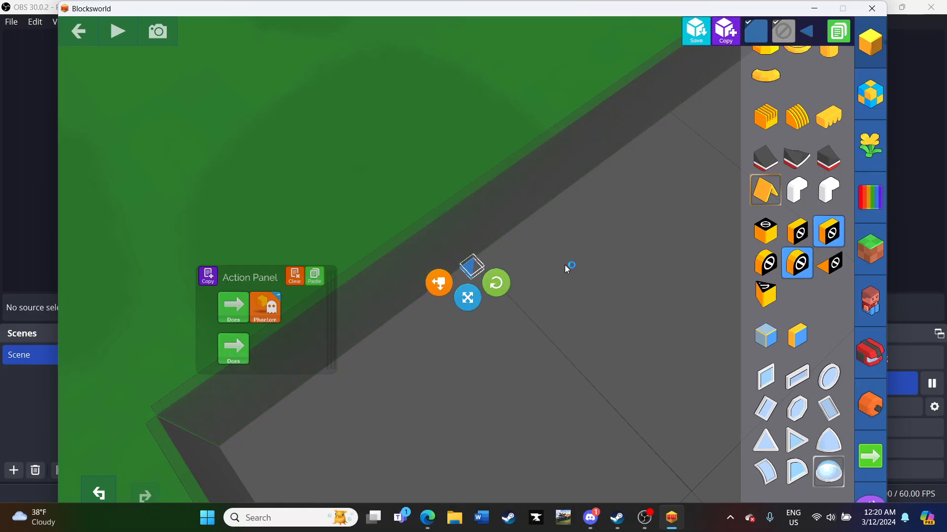
drag(565, 267, 489, 288)
scroll(489, 289, up, 5)
drag(450, 322, 450, 322)
drag(538, 315, 653, 281)
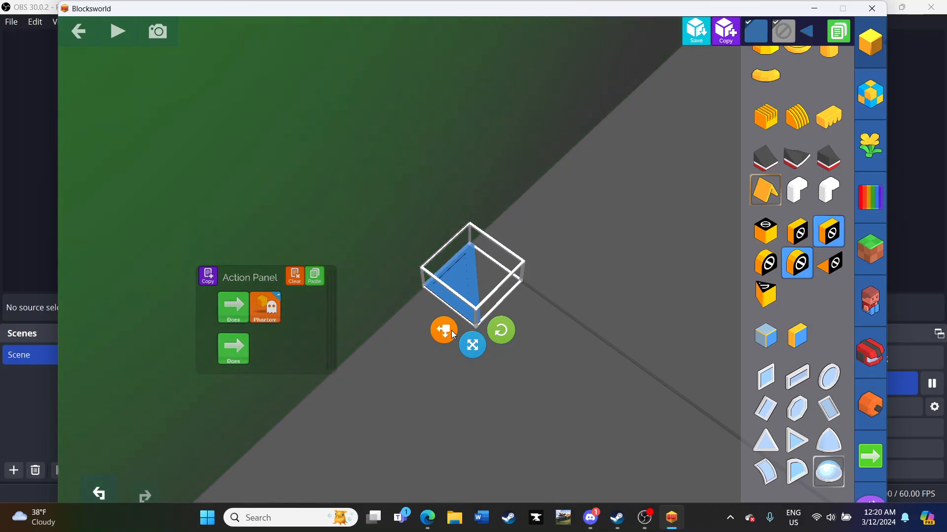
- Enlarge the small blue triangle slightly along the wall and out over the tile, keeping its two straight sides equal
drag(452, 335, 427, 360)
drag(558, 295, 535, 323)
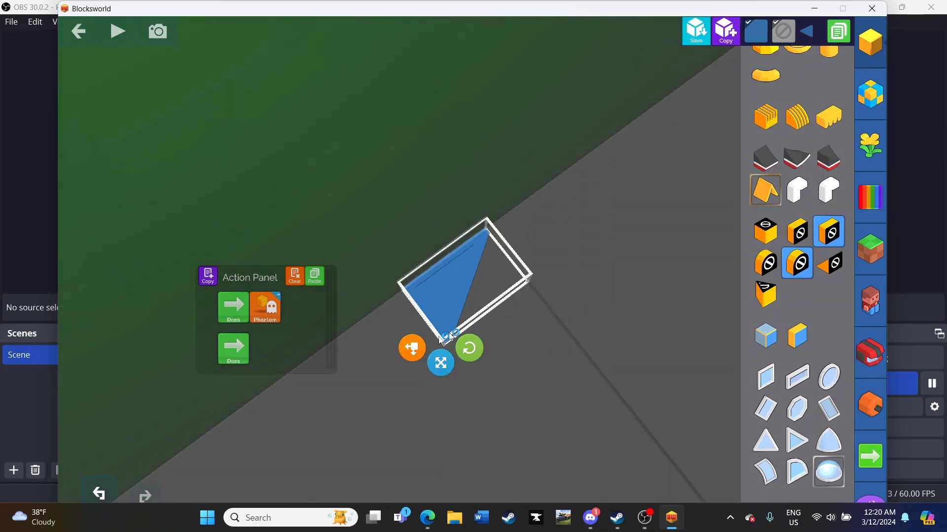
drag(440, 340, 429, 367)
drag(687, 243, 687, 266)
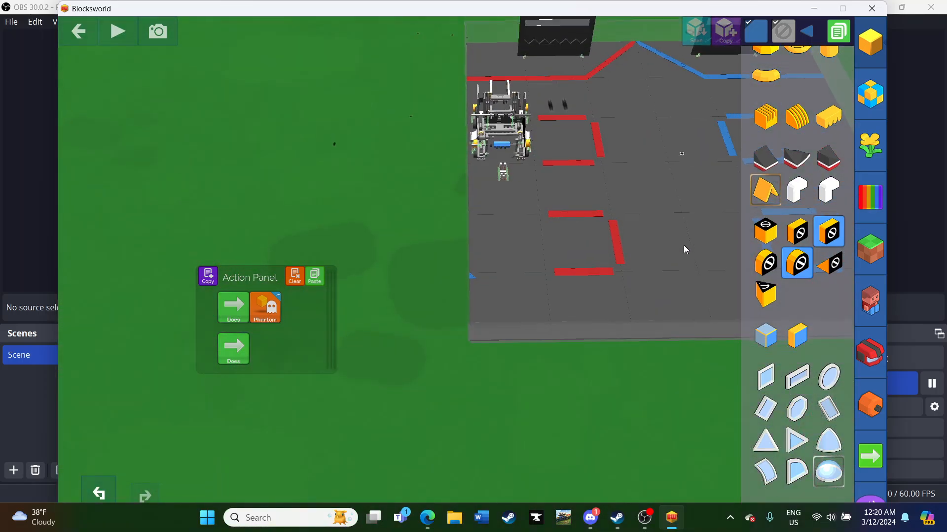
drag(612, 353, 546, 364)
scroll(546, 364, up, 5)
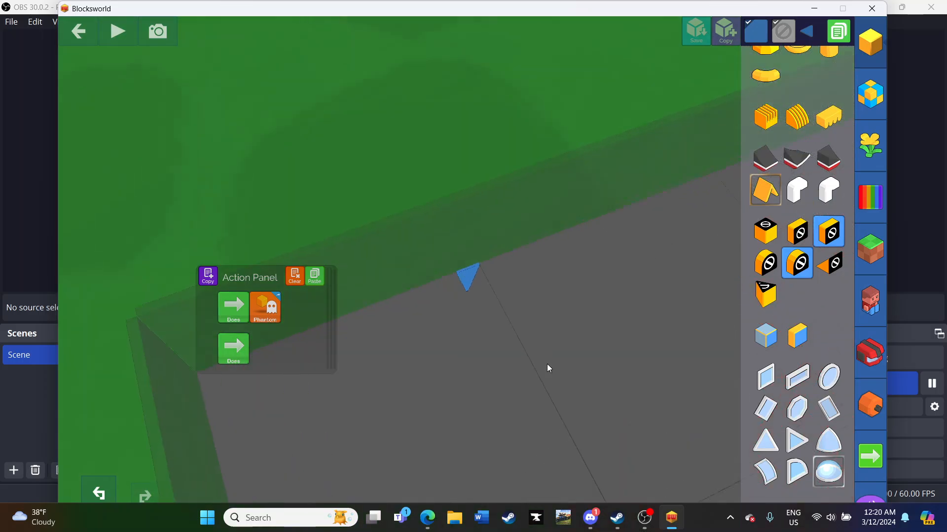
- Duplicate the small blue triangle and place two copies tip to tip on a diagonal running inward from the wall
drag(417, 302, 405, 341)
drag(641, 234, 604, 321)
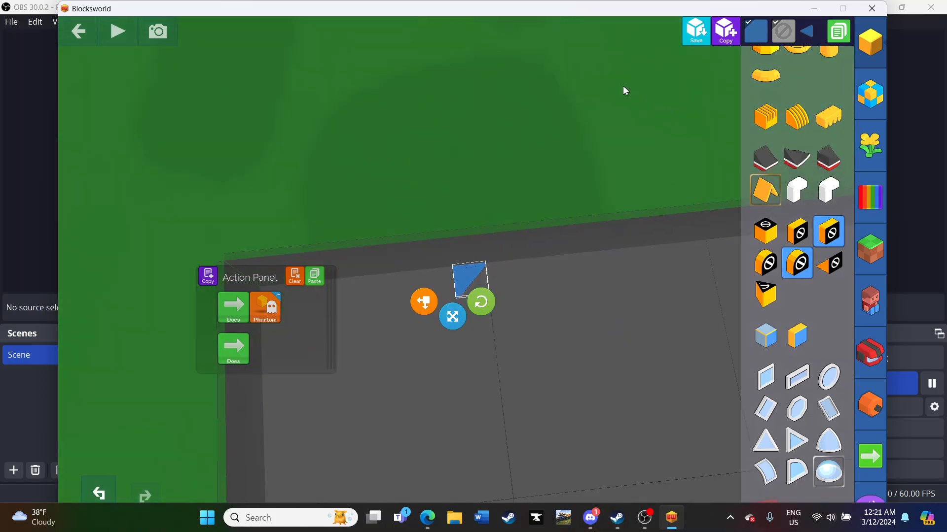
scroll(624, 87, down, 3)
click(726, 35)
drag(805, 33, 450, 307)
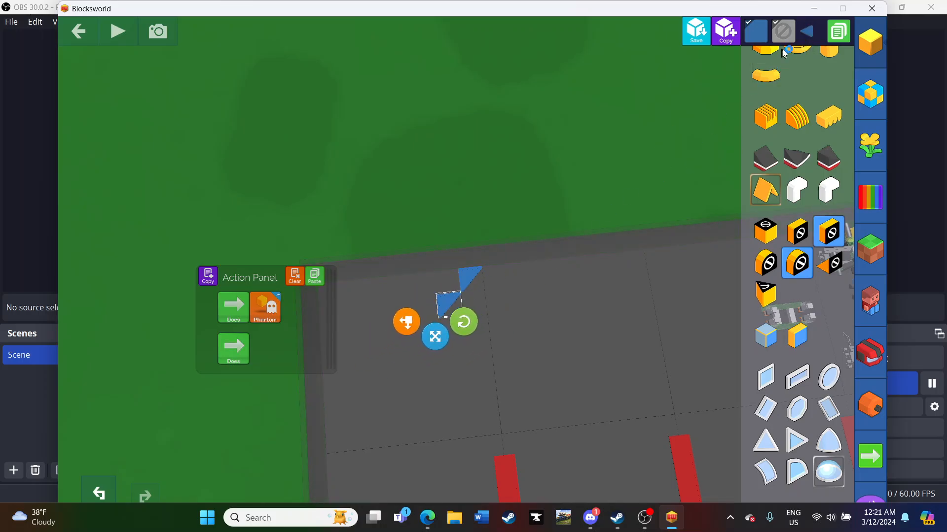
drag(784, 52, 429, 338)
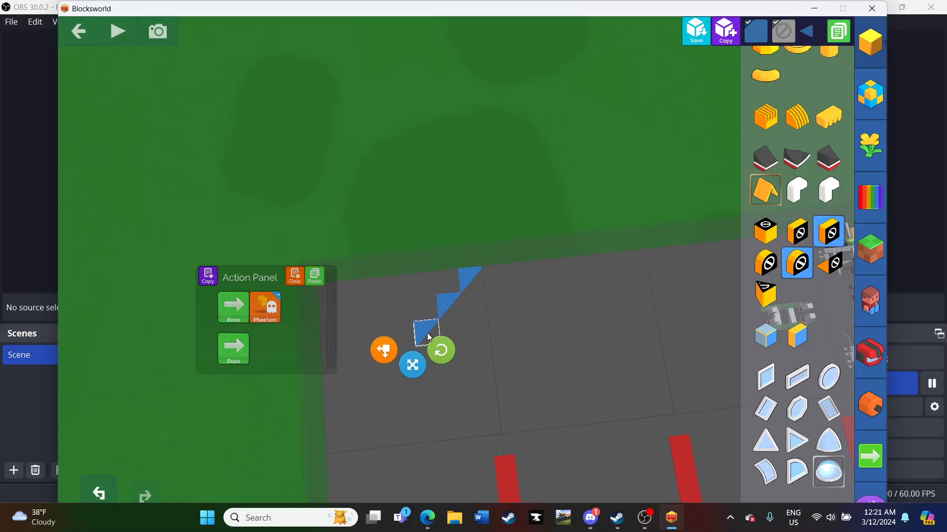
- Add four more blue triangle copies tip to tip, continuing the diagonal across the corner tile to the adjoining wall
drag(543, 135, 610, 117)
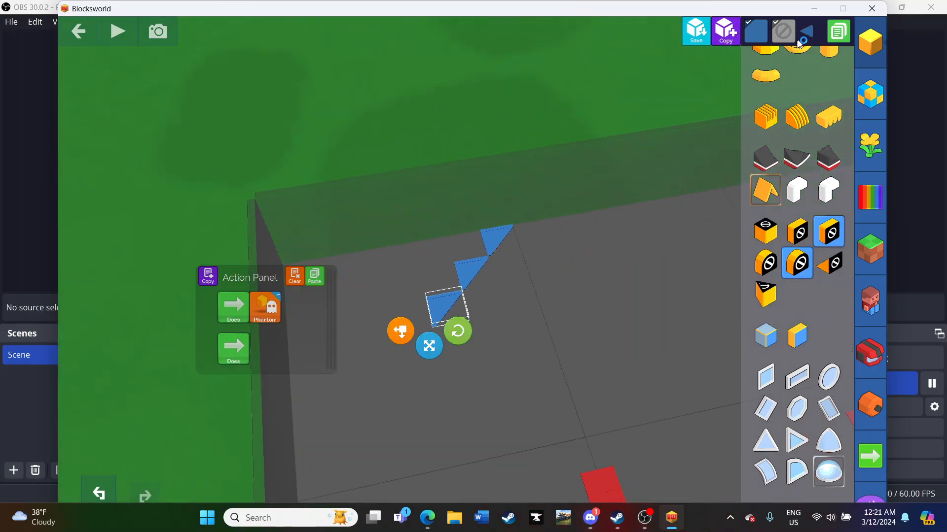
drag(800, 44, 421, 345)
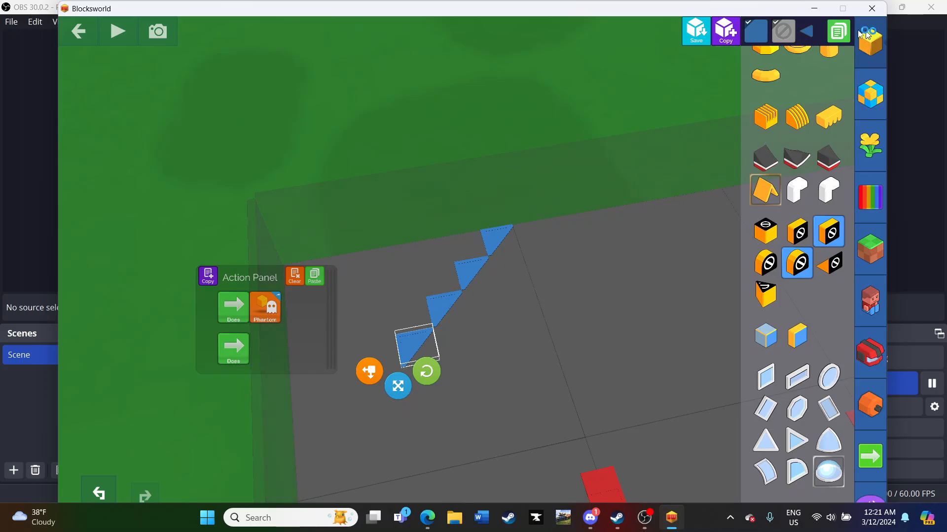
drag(807, 37, 385, 389)
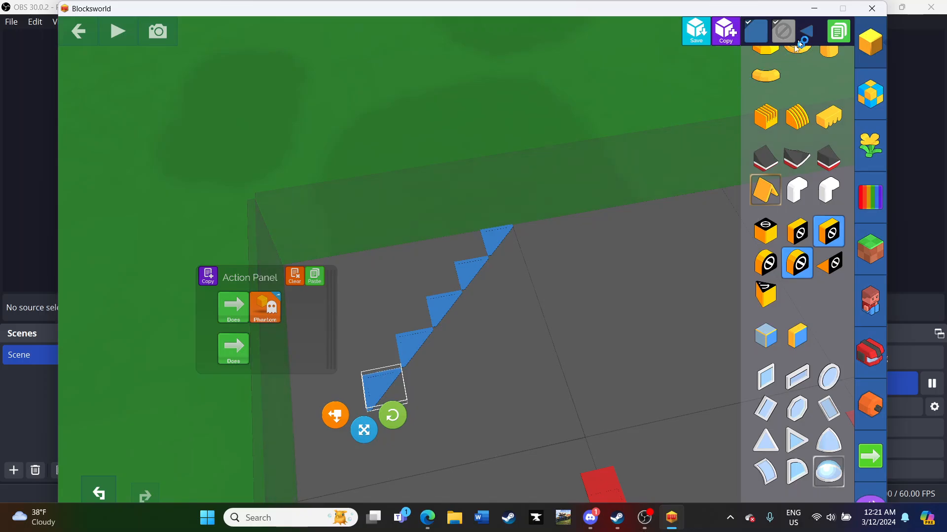
drag(815, 34, 348, 440)
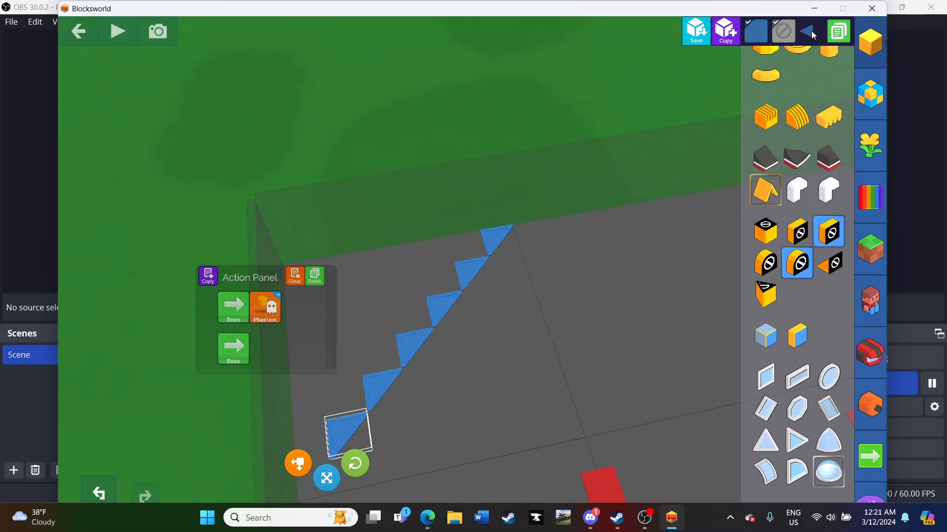
drag(809, 33, 318, 470)
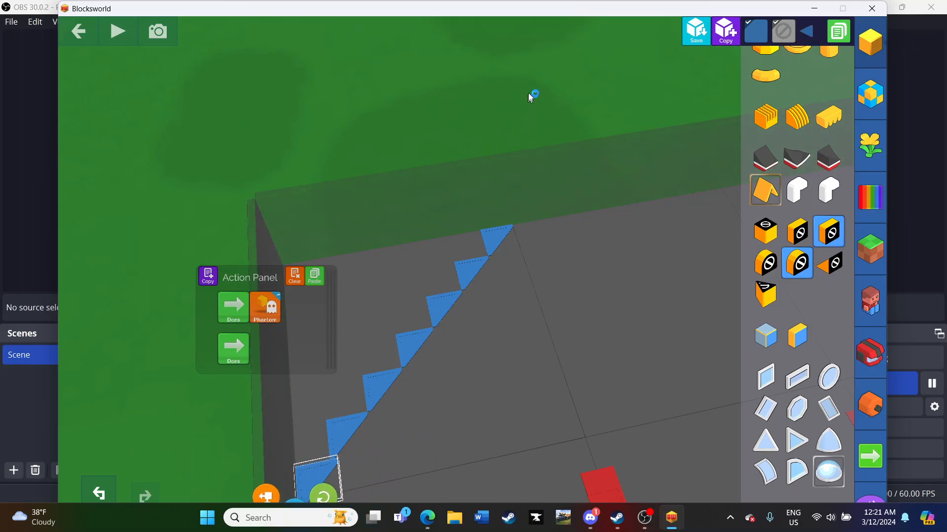
- Move the end triangle of the diagonal along the wall so its tip meets the tile seam
drag(529, 91, 506, 153)
scroll(537, 117, down, 5)
drag(538, 115, 456, 107)
scroll(597, 97, up, 3)
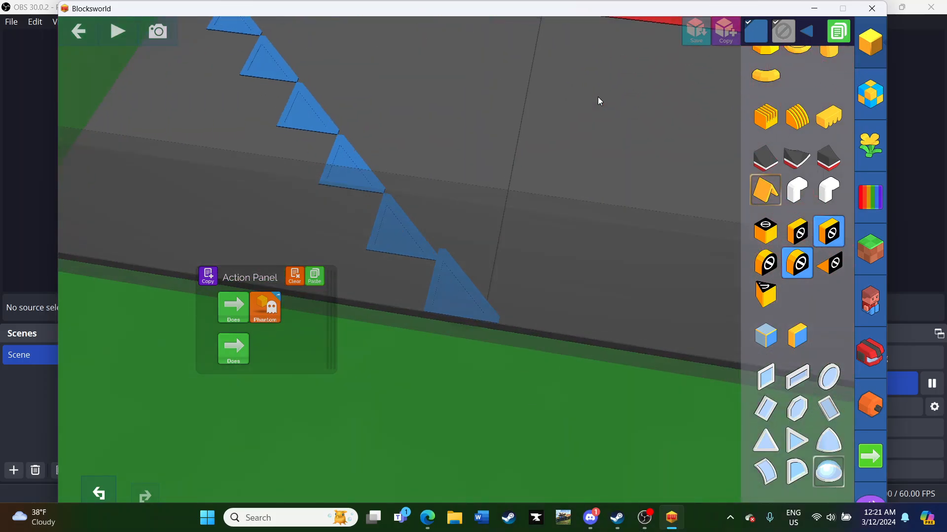
scroll(598, 97, up, 2)
click(425, 280)
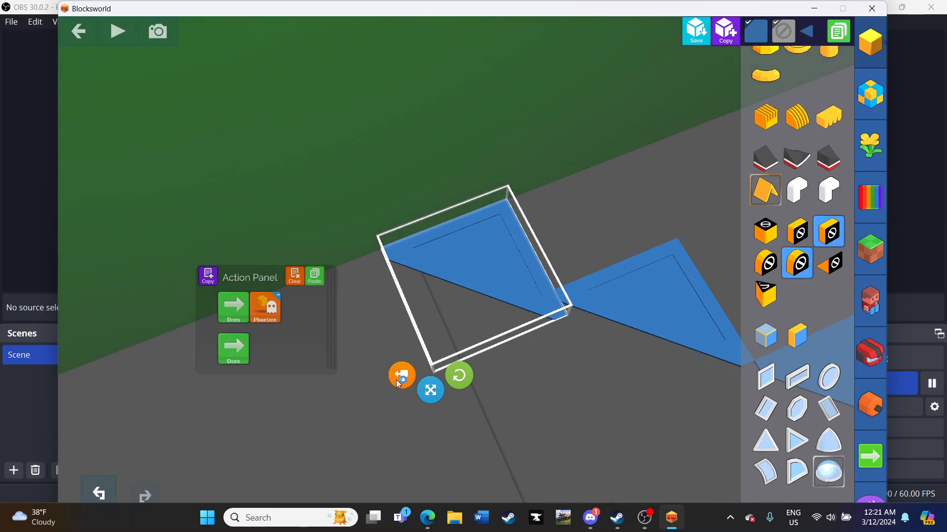
drag(398, 378, 476, 393)
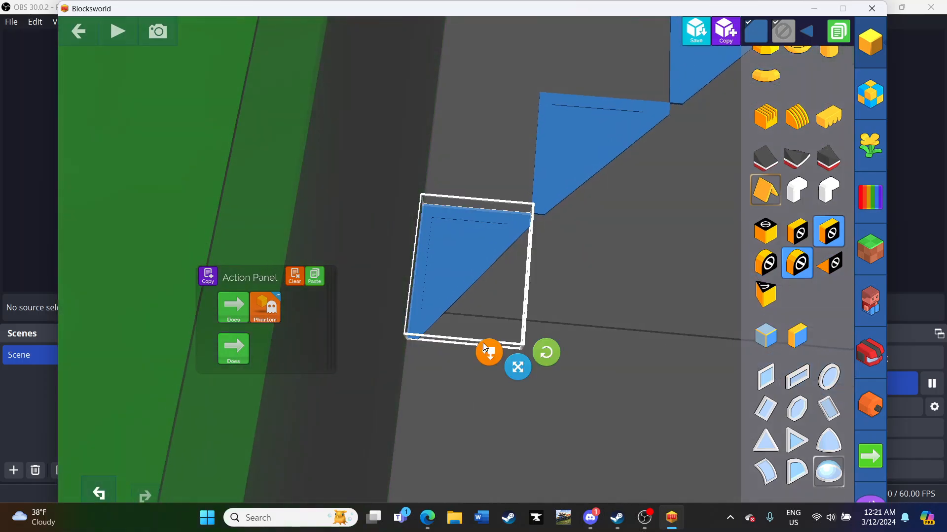
drag(485, 348, 482, 331)
drag(511, 369, 585, 410)
scroll(570, 412, down, 5)
scroll(577, 416, down, 4)
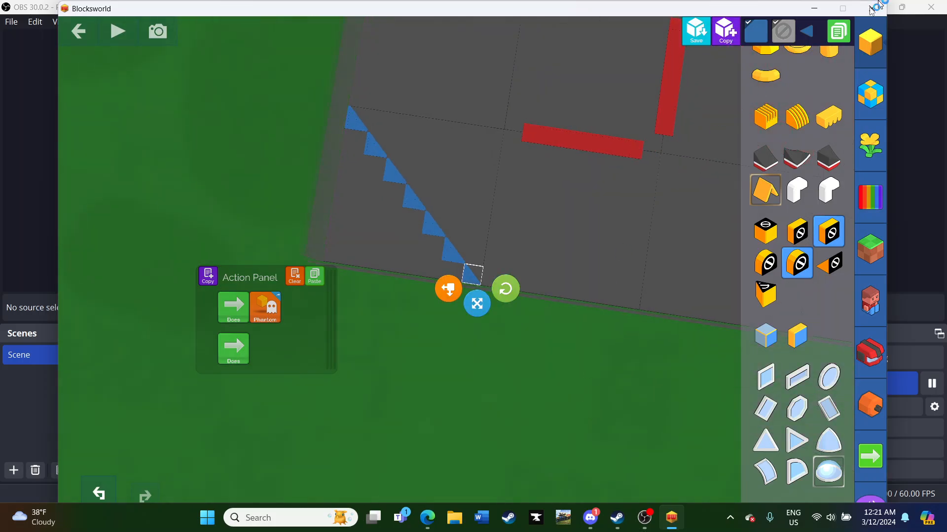
- Fill the first five notches along the diagonal with blue triangle copies turned 180 degrees
click(364, 144)
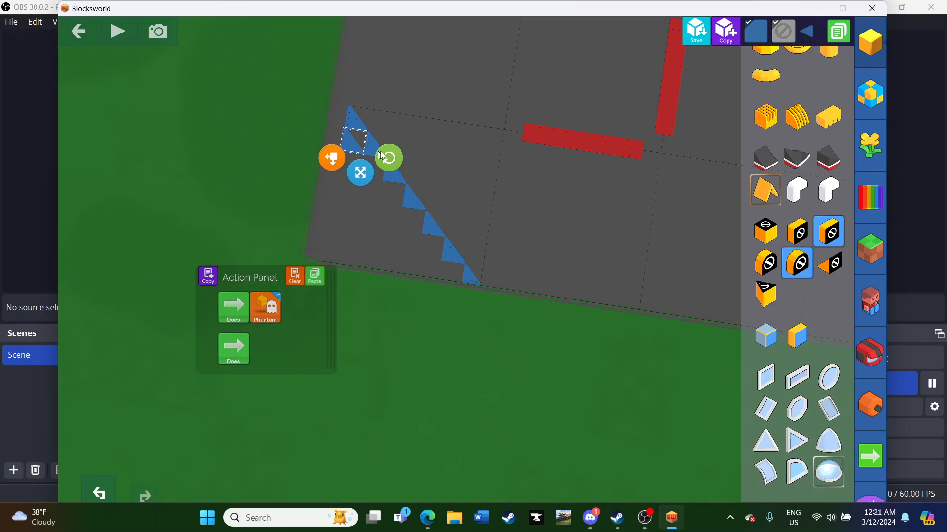
drag(390, 158, 311, 205)
drag(810, 30, 318, 217)
drag(749, 39, 414, 220)
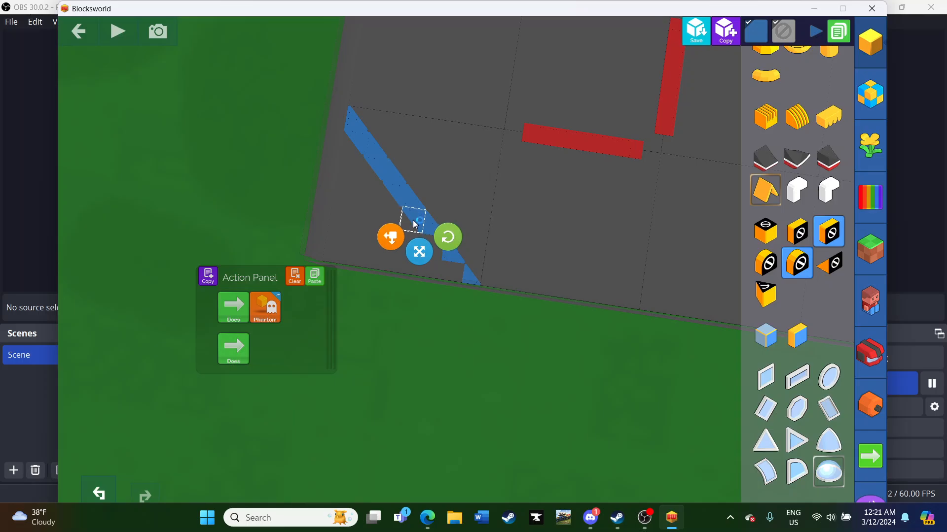
drag(816, 28, 430, 247)
- Place one more inverted blue triangle in the last notch, beside the wall at the end of the diagonal
drag(626, 197, 585, 181)
scroll(585, 180, up, 5)
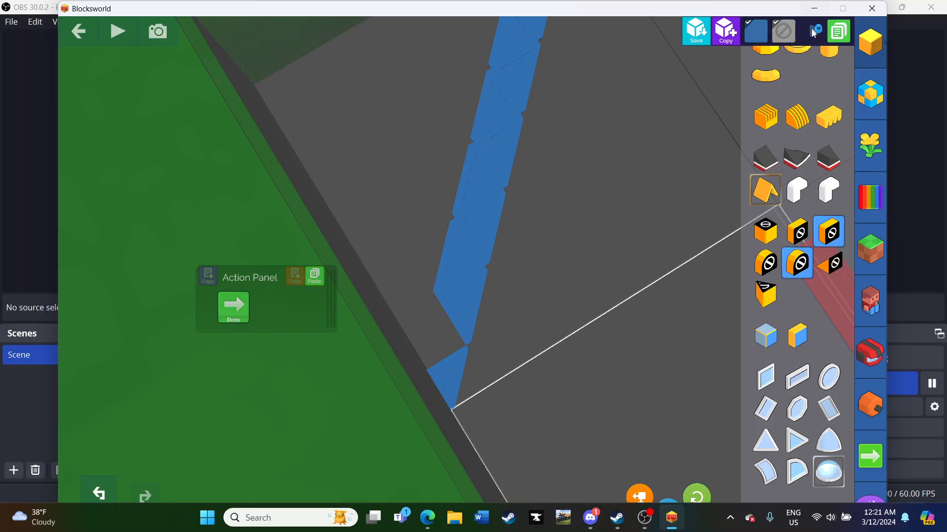
drag(812, 27, 533, 311)
drag(489, 354, 494, 339)
drag(544, 309, 587, 335)
click(586, 335)
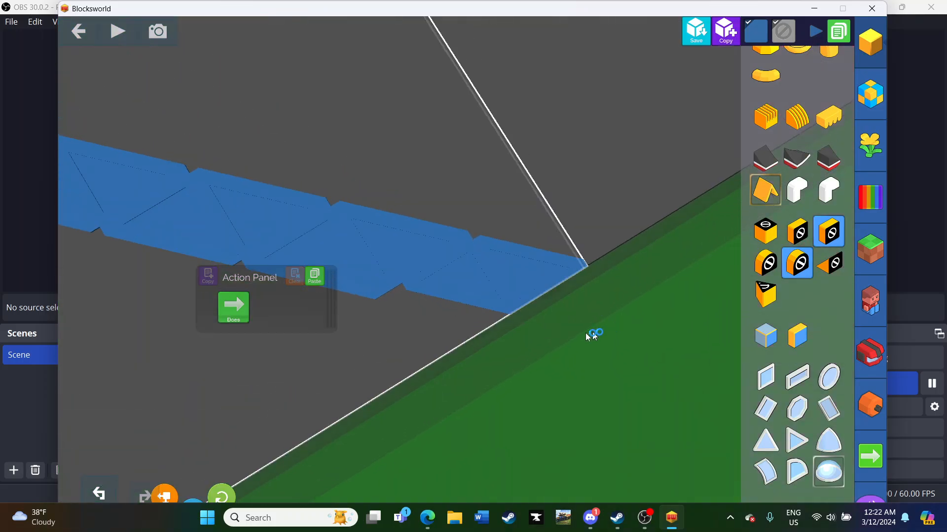
- Shift the last inverted triangle along the wall away from the seam, lining it up with the stripe's outer edge
click(479, 284)
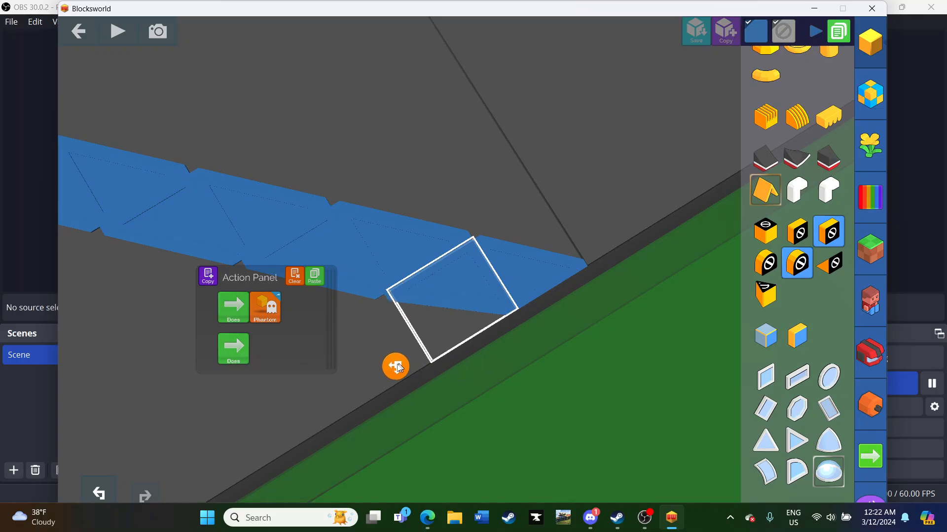
scroll(673, 413, down, 5)
drag(673, 413, 616, 412)
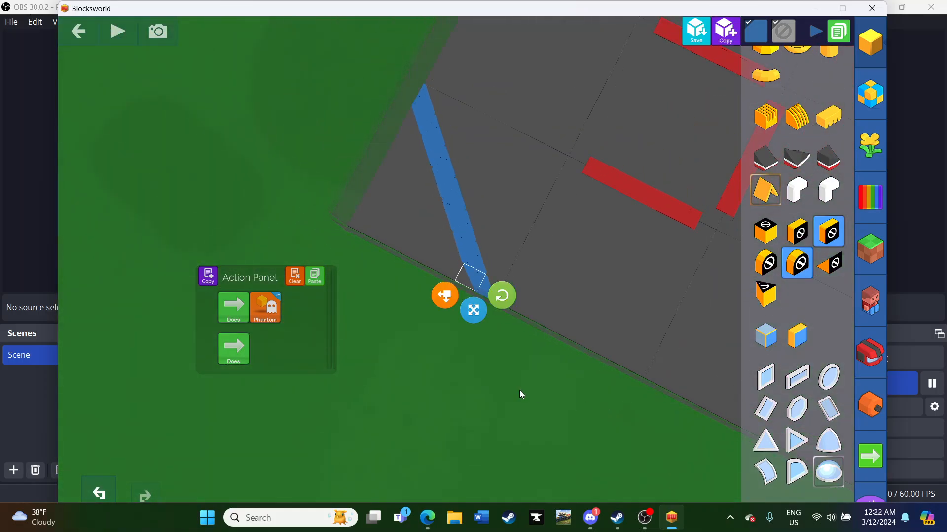
mouse_move(519, 389)
mouse_down()
mouse_move(462, 391)
mouse_move(504, 392)
mouse_move(447, 354)
mouse_move(511, 381)
mouse_move(501, 389)
mouse_move(483, 373)
mouse_move(521, 383)
mouse_move(519, 392)
mouse_up()
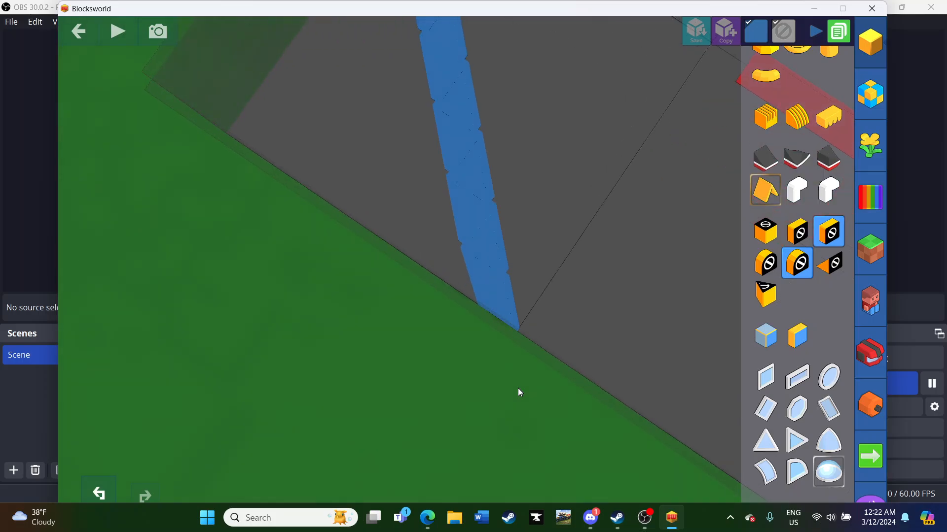
click(489, 276)
drag(448, 312, 436, 304)
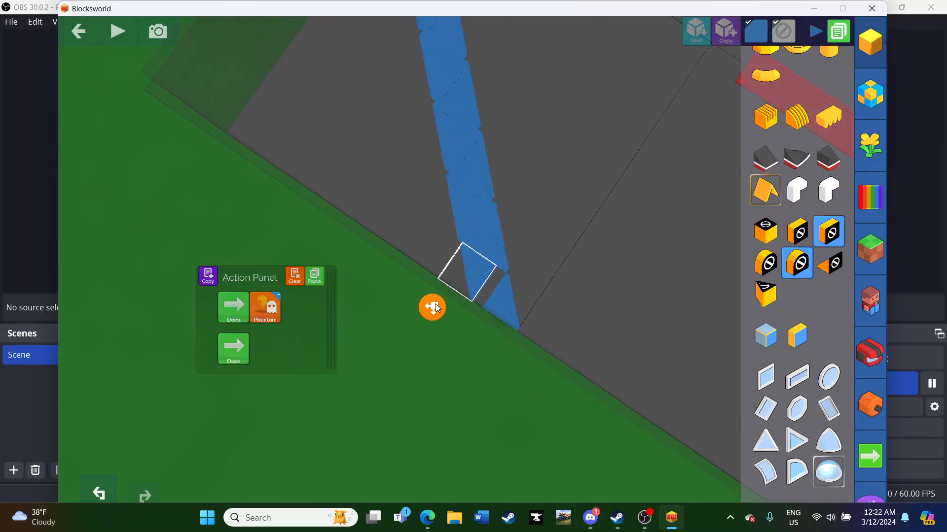
click(462, 369)
drag(462, 369, 508, 374)
- Place a small block in the gap beside the end triangle and stretch it along the gap toward the wall
scroll(449, 360, down, 5)
scroll(508, 374, up, 8)
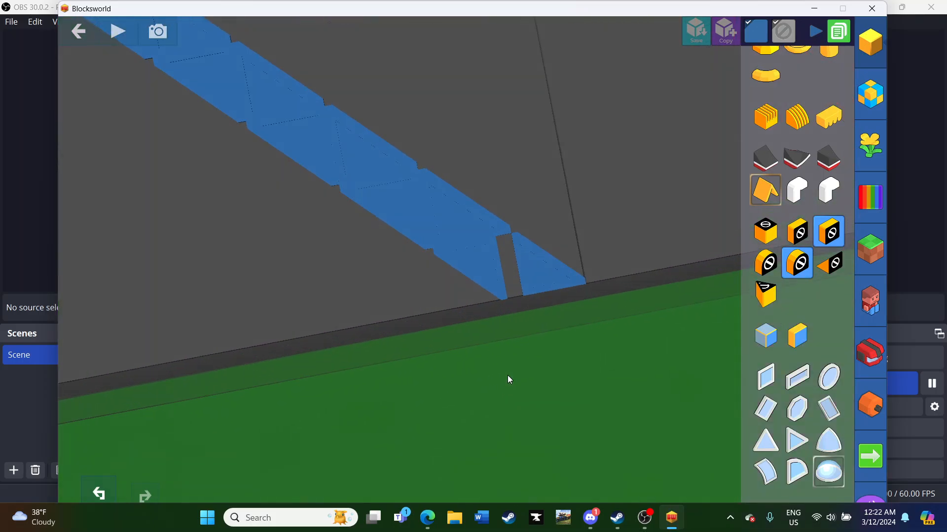
click(508, 249)
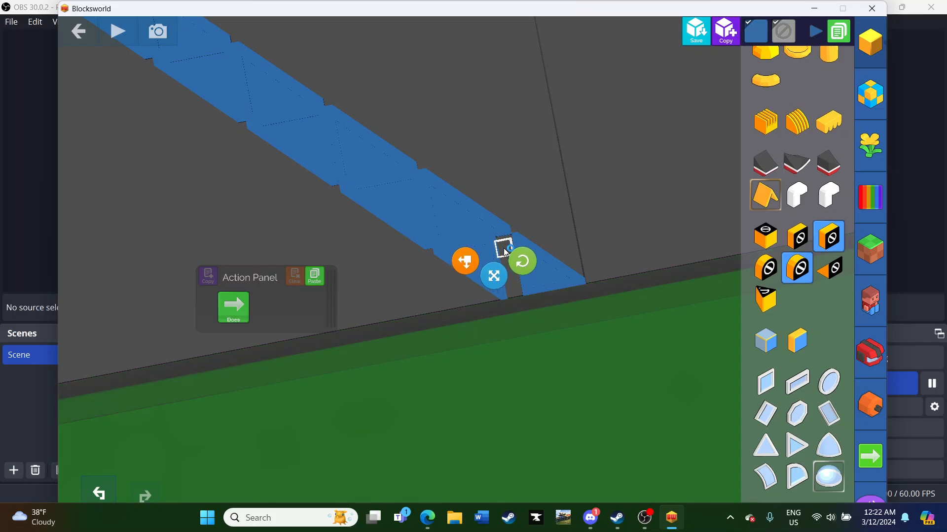
drag(523, 251, 522, 286)
drag(465, 257, 475, 306)
click(547, 357)
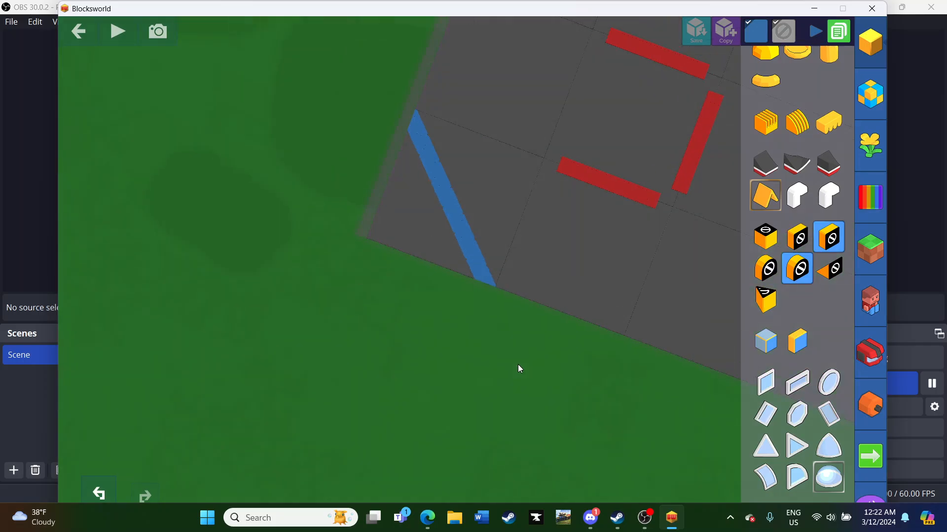
- Close the remaining gap beside the end triangle with the filler block and paste the copied Phantom action onto it
drag(517, 365, 433, 300)
scroll(433, 300, up, 5)
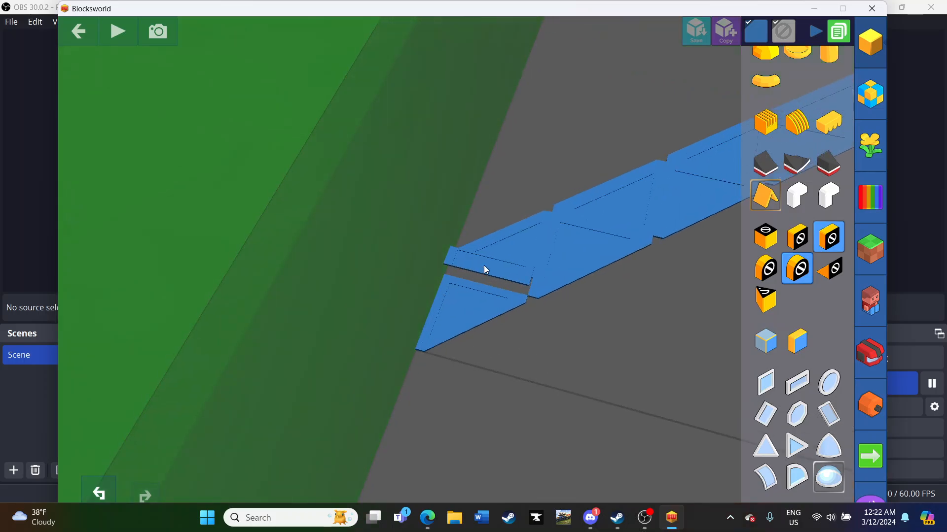
click(484, 265)
drag(489, 320, 266, 25)
click(314, 276)
- Check the blocks at the diagonal's end for the Phantom action and inspect the finished blue line within the field
click(476, 282)
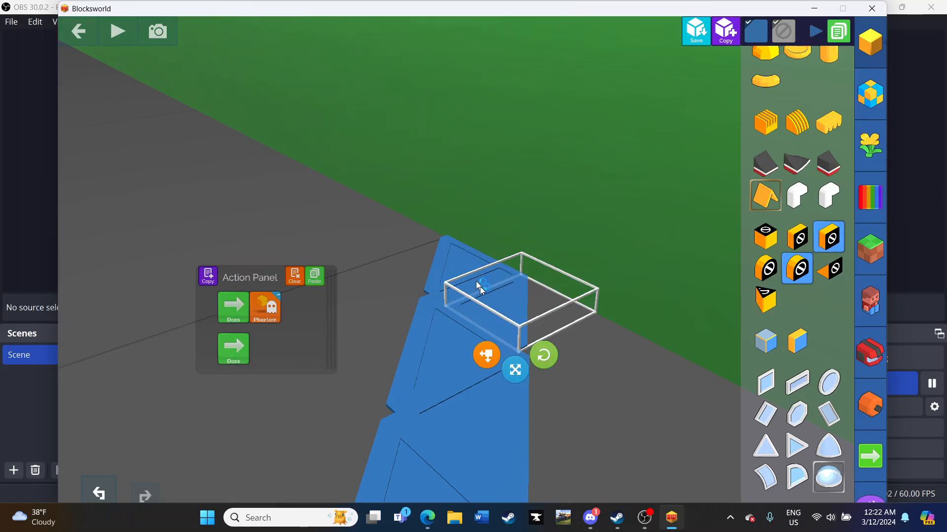
click(457, 263)
click(434, 331)
scroll(563, 239, down, 6)
drag(563, 239, 534, 372)
click(597, 295)
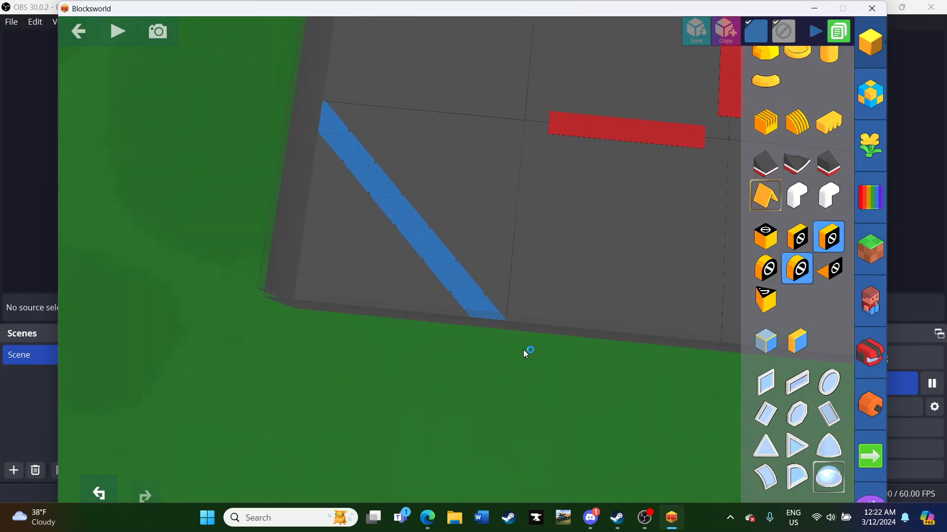
scroll(504, 322, down, 5)
drag(522, 345, 532, 294)
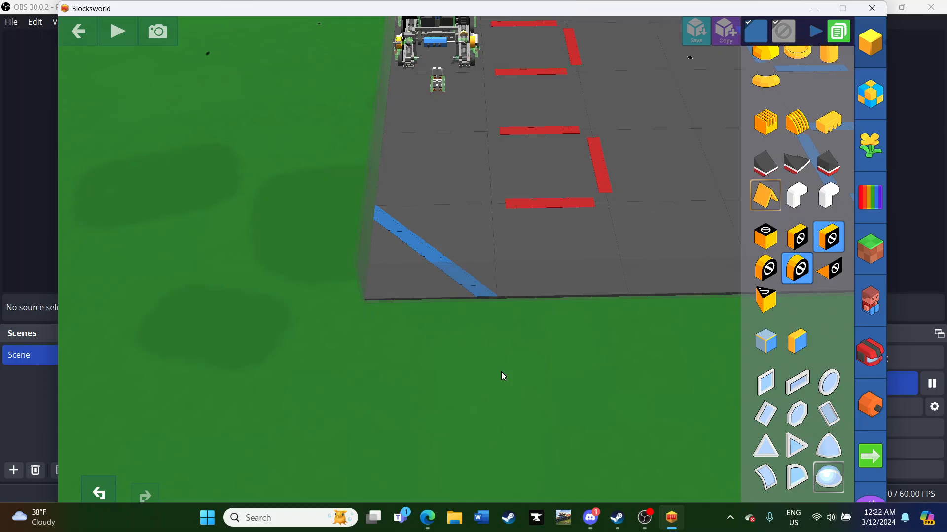
drag(564, 361, 656, 340)
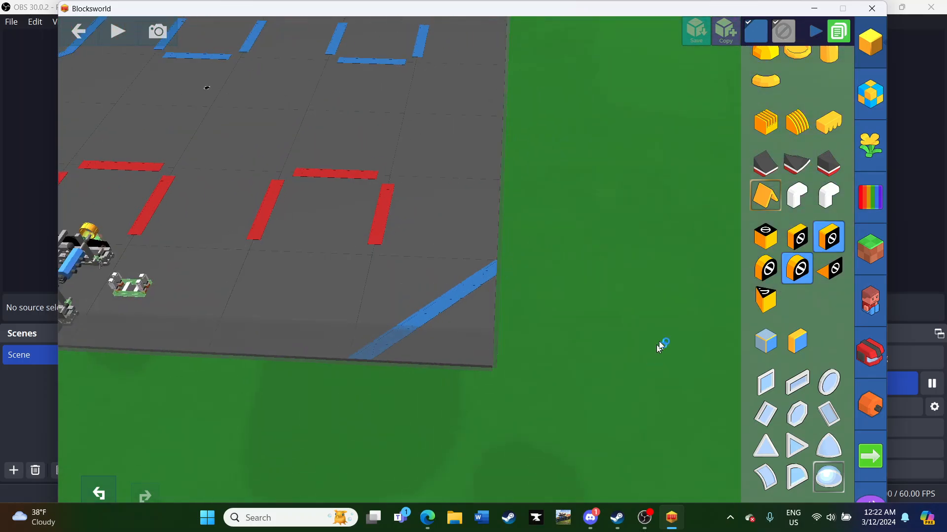
- Set the block colour to white, then place a small block beside a tile seam at the wall and rotate it
click(870, 185)
click(833, 84)
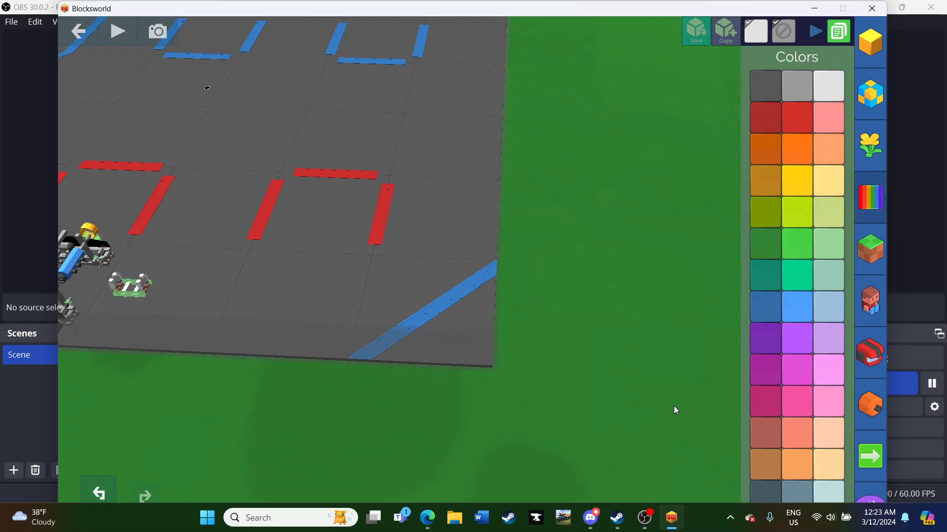
click(881, 47)
drag(767, 379, 700, 265)
scroll(542, 200, up, 5)
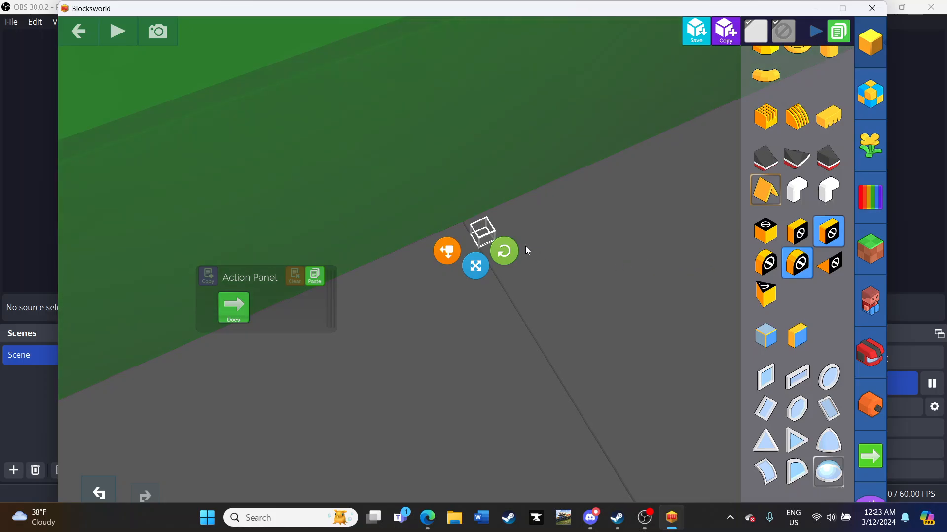
drag(504, 251, 504, 255)
- Switch to OBS Studio
click(654, 523)
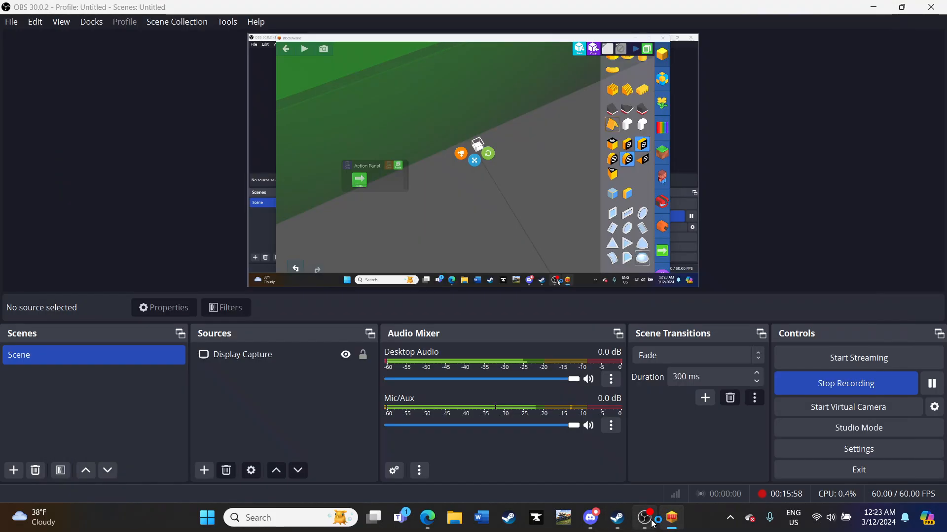